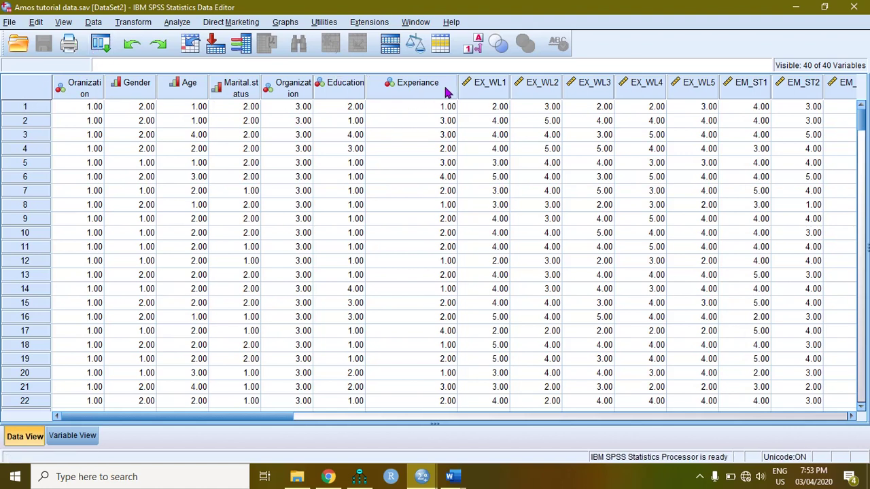
# Widen the data columns Independent1, Moderator1, Mediator1, Dependent1, Dependent2 and IndepXmoder so their names have more room
pyautogui.moveTo(249, 415); pyautogui.dragTo(355, 412)
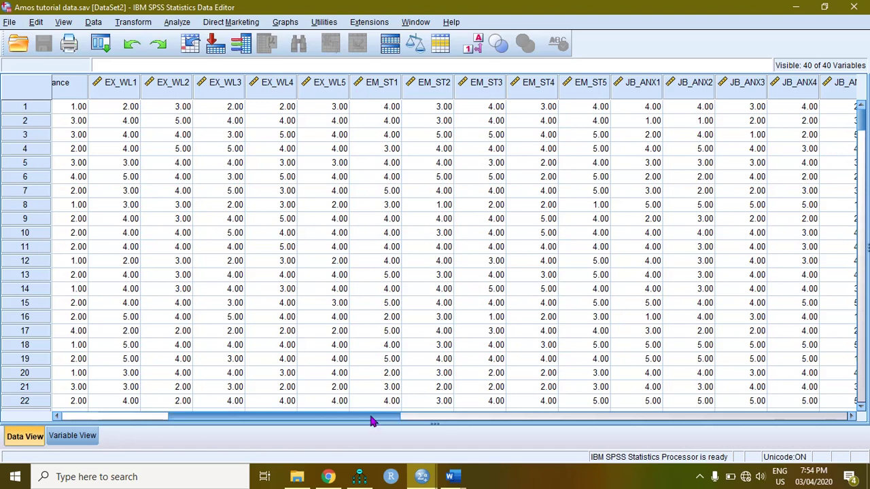
pyautogui.moveTo(372, 421); pyautogui.dragTo(733, 429)
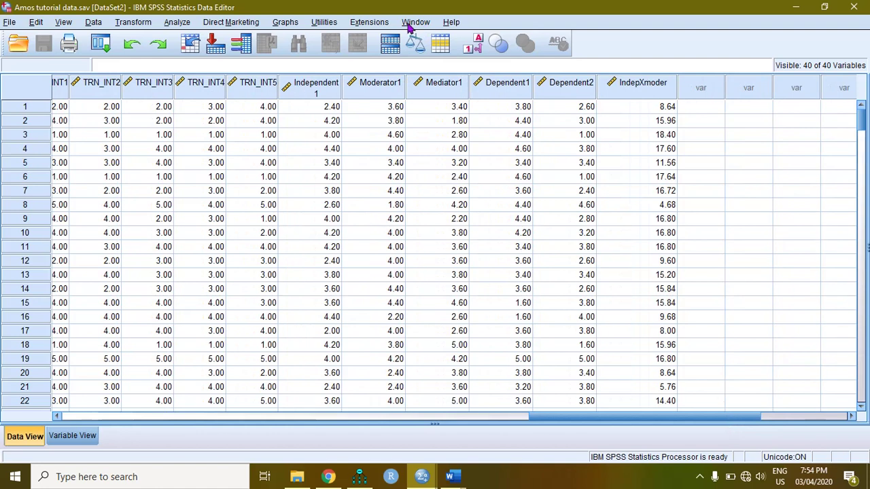
pyautogui.moveTo(345, 89); pyautogui.dragTo(359, 86)
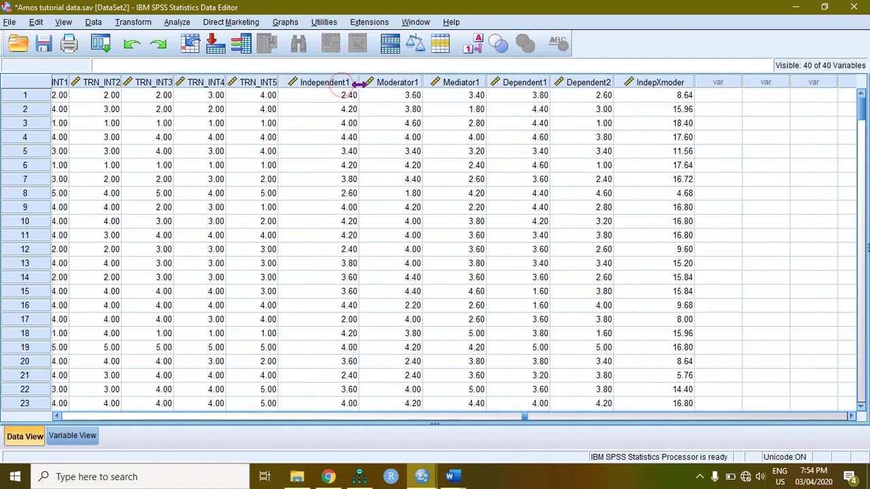
pyautogui.moveTo(422, 82); pyautogui.dragTo(435, 81)
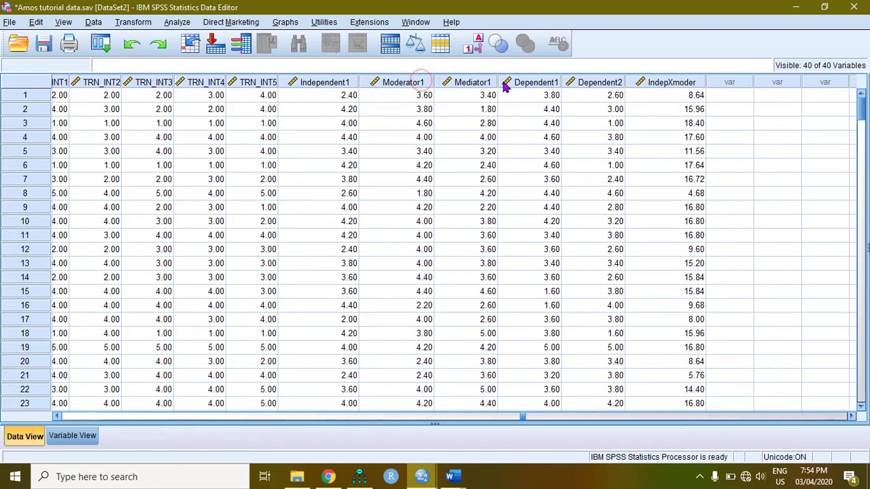
pyautogui.moveTo(500, 81); pyautogui.dragTo(513, 81)
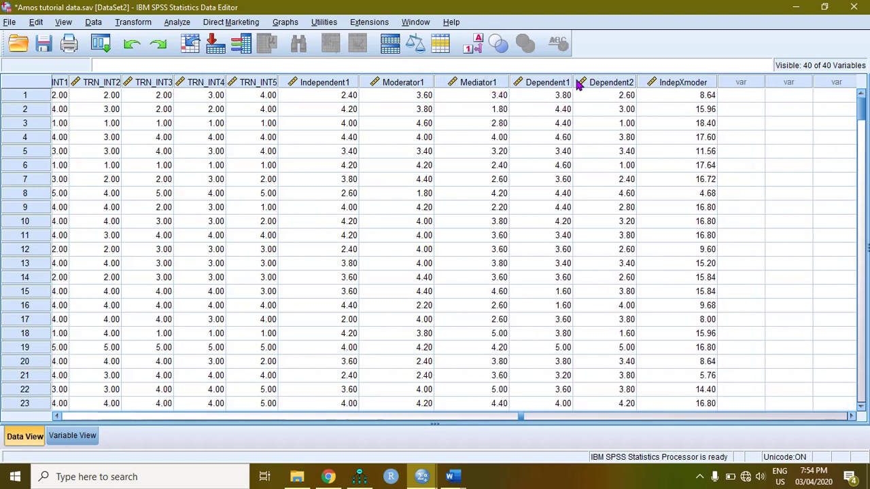
pyautogui.moveTo(573, 82); pyautogui.dragTo(579, 83)
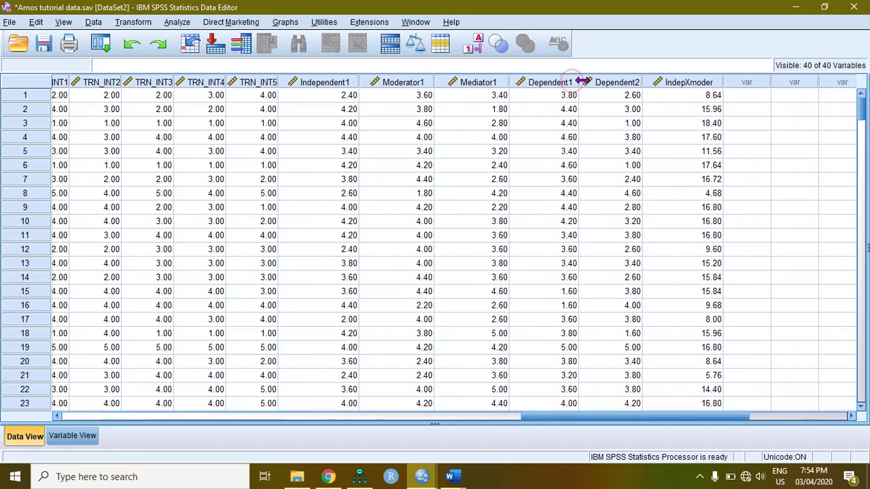
pyautogui.moveTo(642, 82); pyautogui.dragTo(653, 82)
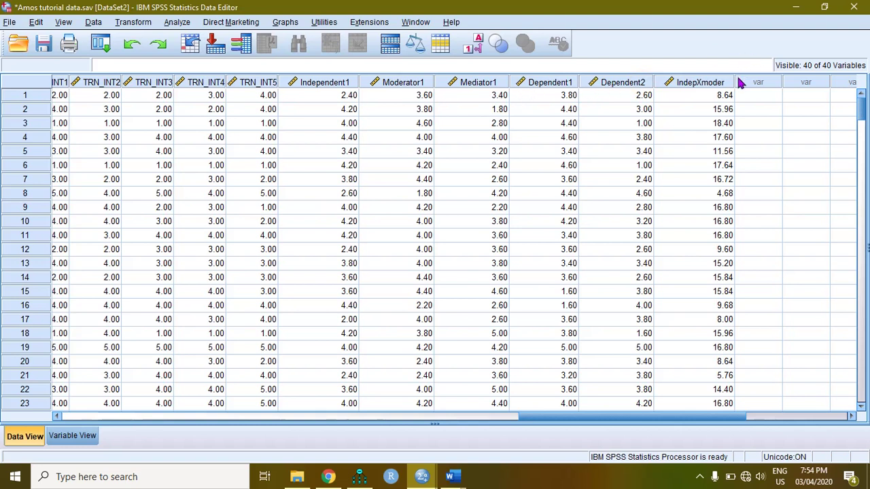
pyautogui.moveTo(734, 81); pyautogui.dragTo(740, 82)
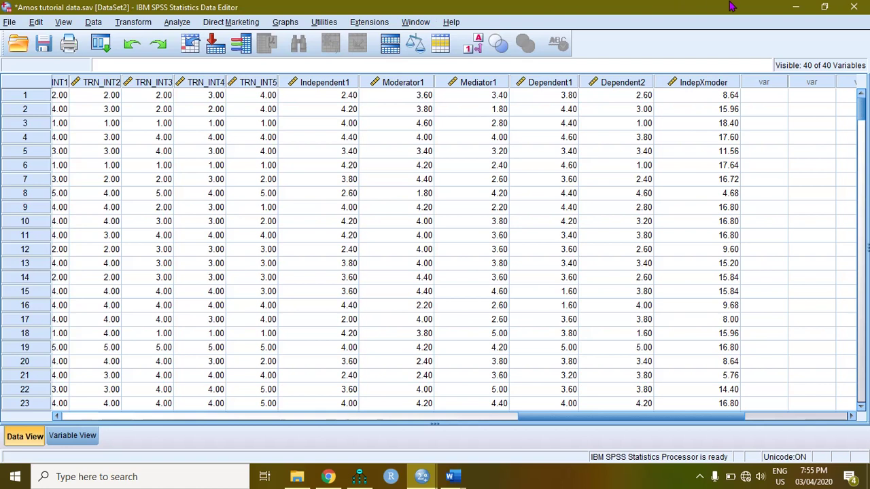
# Switch to Amos and check which data file is assigned to Group number 1
pyautogui.click(797, 9)
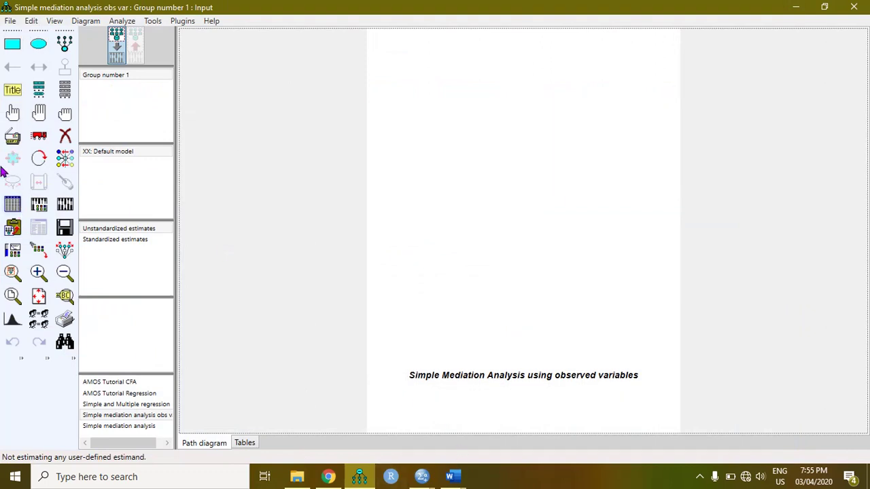
pyautogui.click(12, 204)
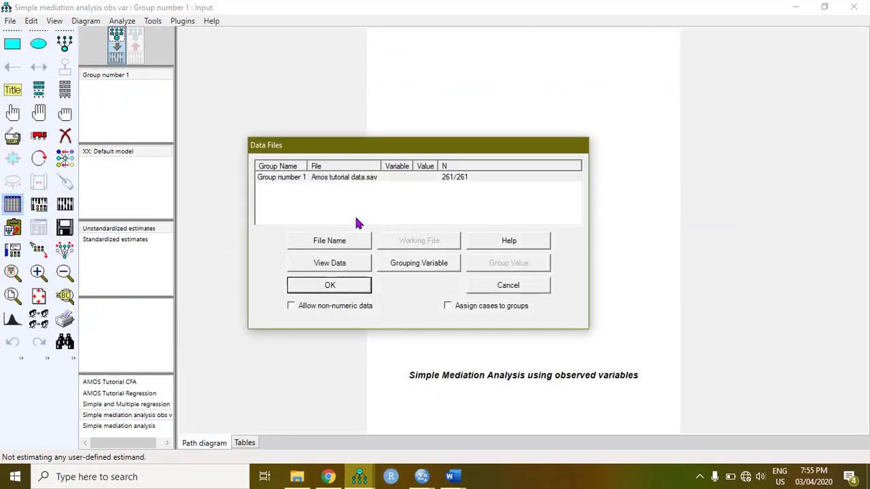
pyautogui.click(330, 285)
# From the dataset's variable list, place Independent1, Mediator1 and Dependent2 on the diagram in a triangle with the mediator on top
pyautogui.click(66, 90)
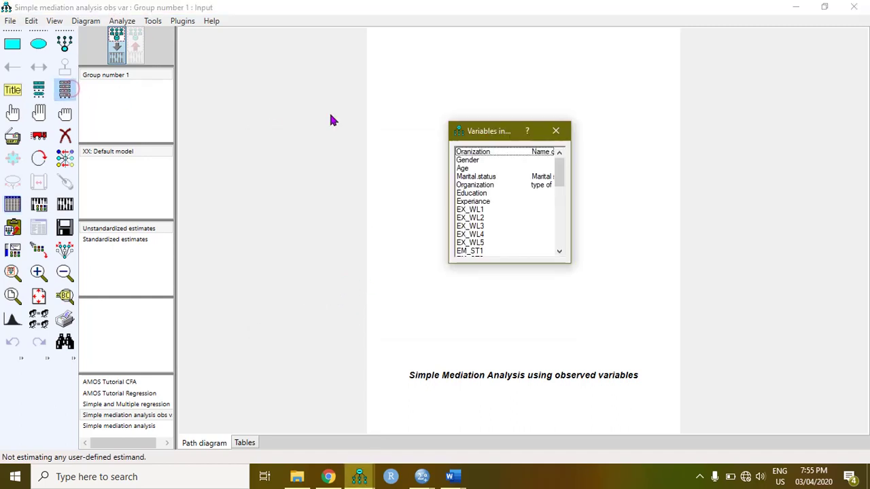
pyautogui.moveTo(497, 138); pyautogui.dragTo(233, 89)
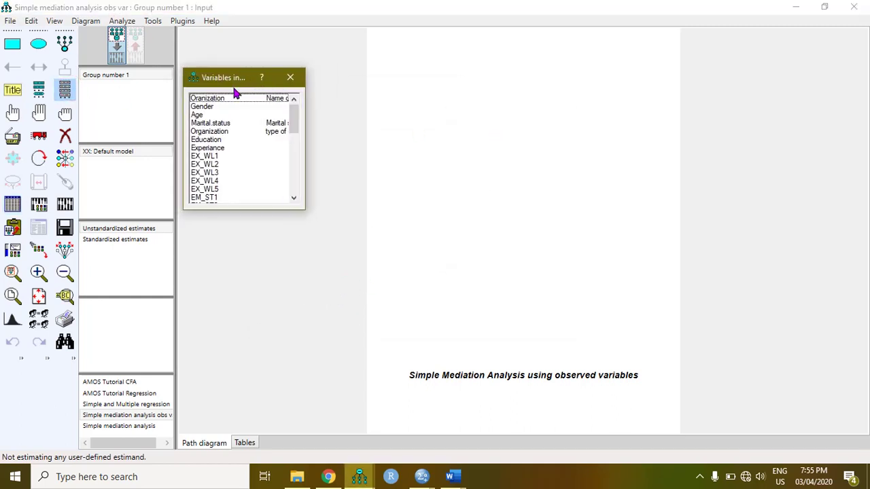
pyautogui.moveTo(306, 210); pyautogui.dragTo(333, 438)
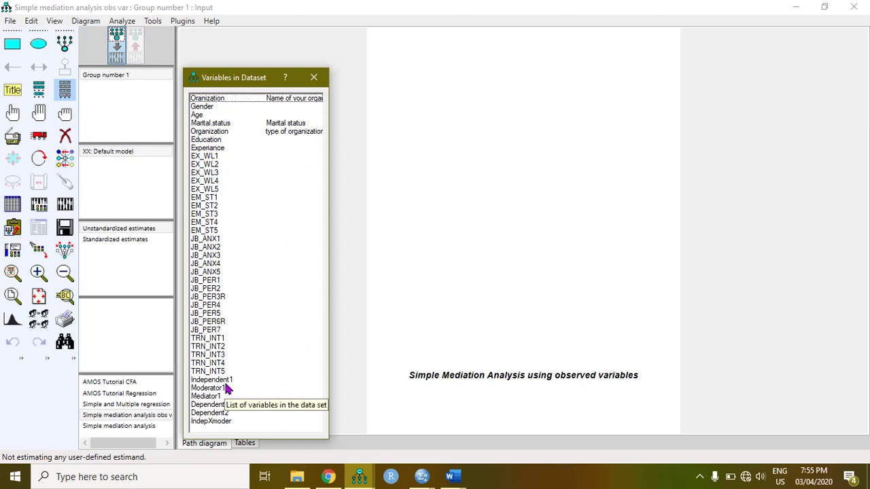
pyautogui.moveTo(226, 385); pyautogui.dragTo(426, 153)
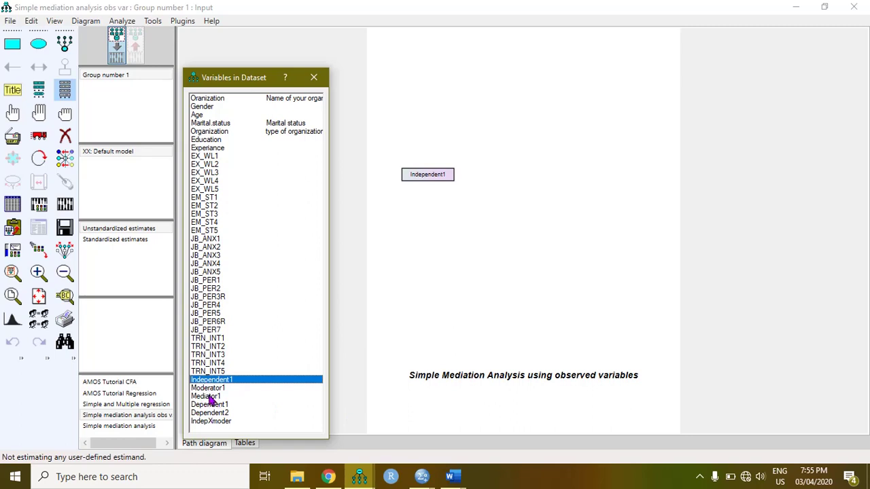
pyautogui.moveTo(208, 398); pyautogui.dragTo(456, 222)
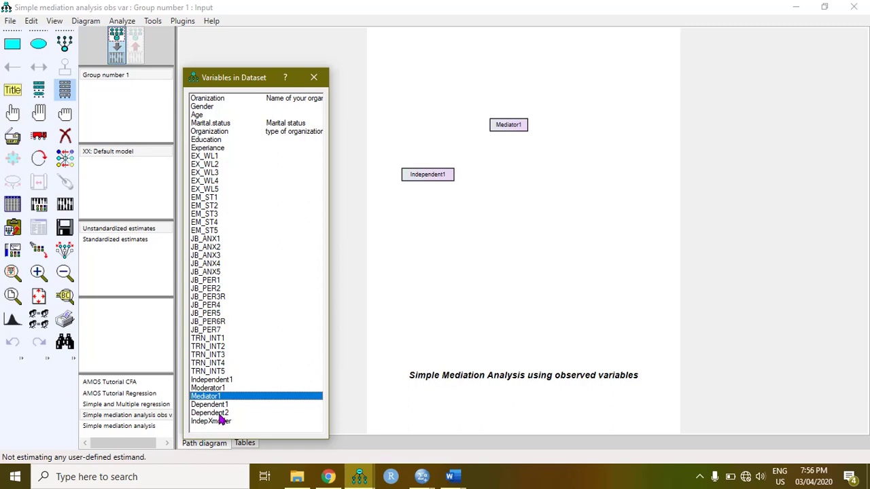
pyautogui.moveTo(220, 414); pyautogui.dragTo(608, 181)
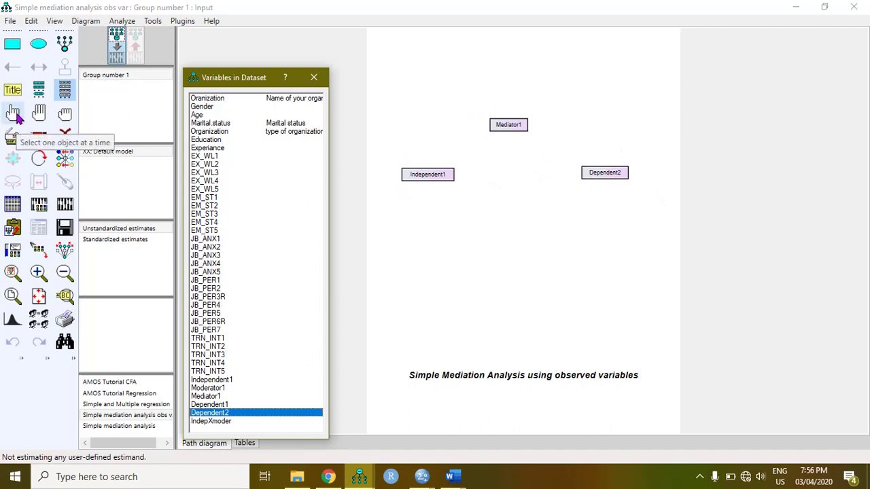
# Enlarge all three variable boxes together, then clear the selection
pyautogui.click(38, 114)
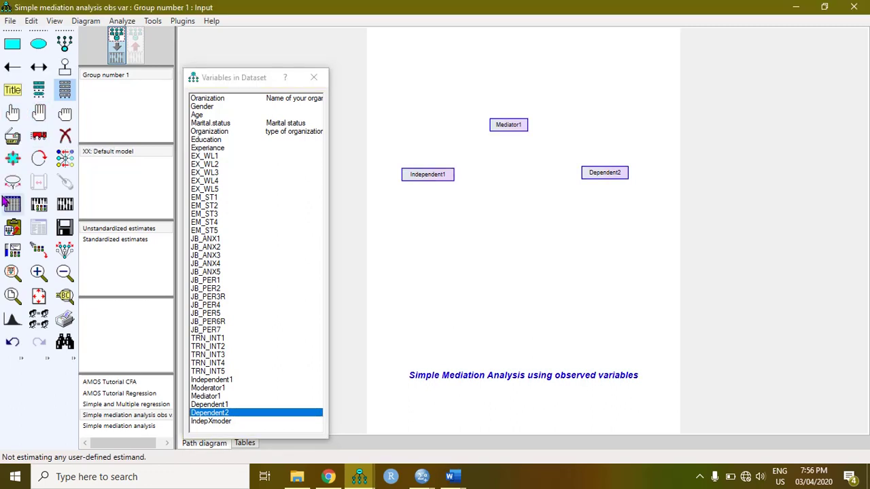
pyautogui.click(12, 157)
pyautogui.moveTo(627, 182); pyautogui.dragTo(653, 197)
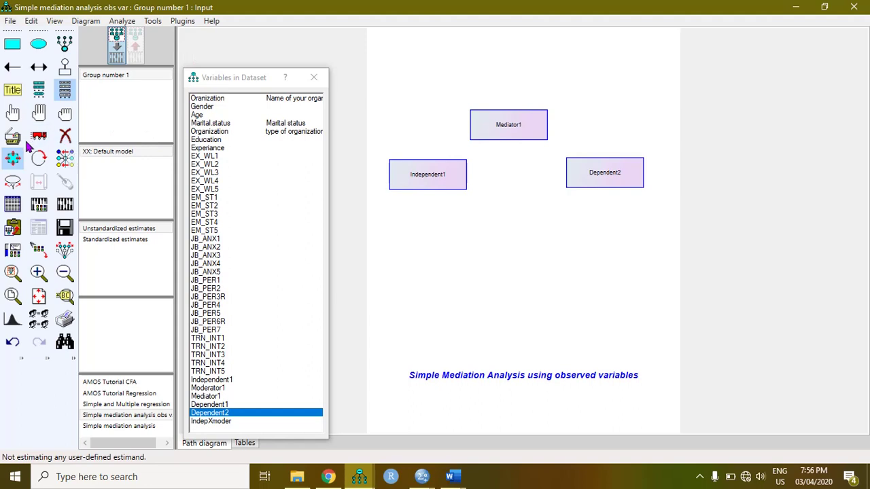
pyautogui.click(65, 115)
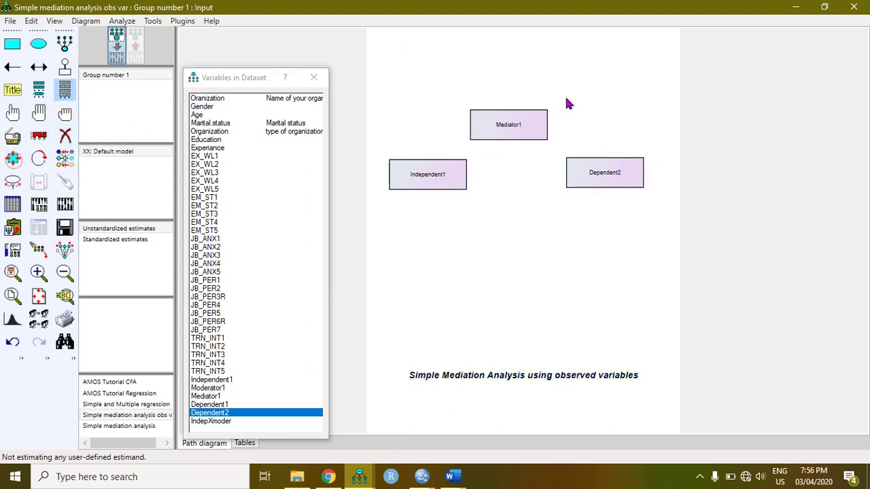
# Set the font size of the Mediator1 and Dependent2 boxes to 20
pyautogui.doubleClick(518, 125)
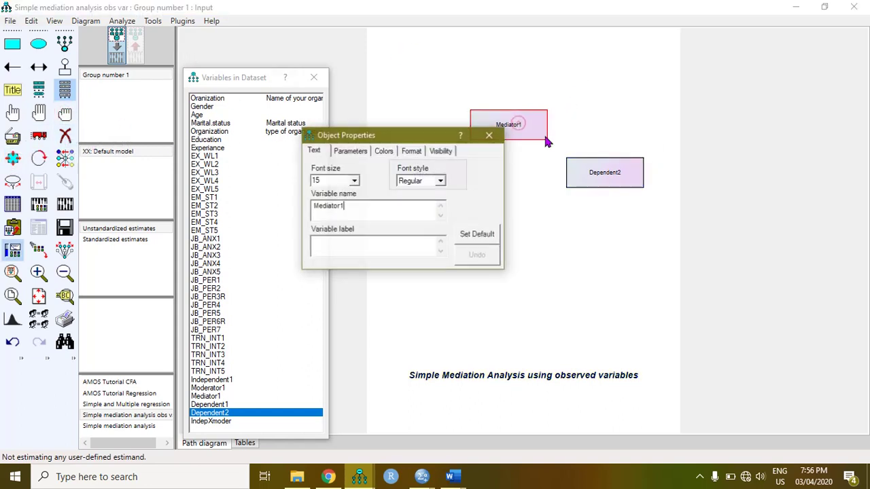
pyautogui.click(353, 181)
pyautogui.click(341, 241)
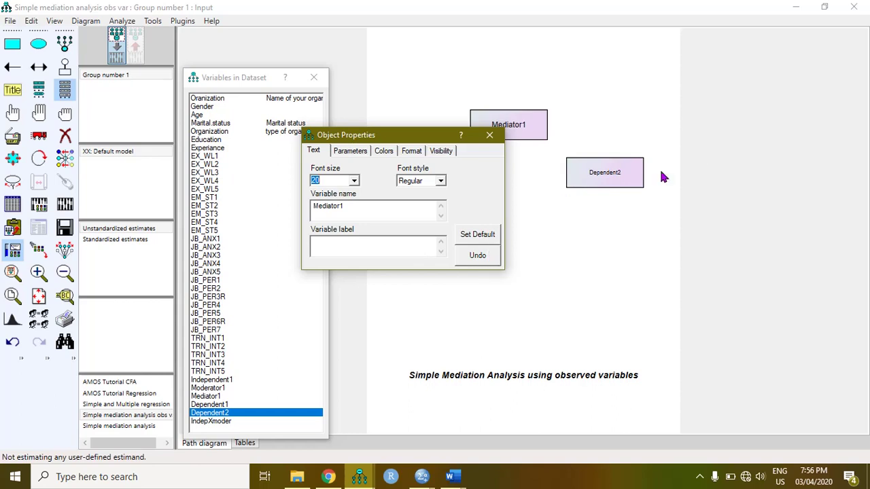
pyautogui.click(624, 171)
pyautogui.click(353, 181)
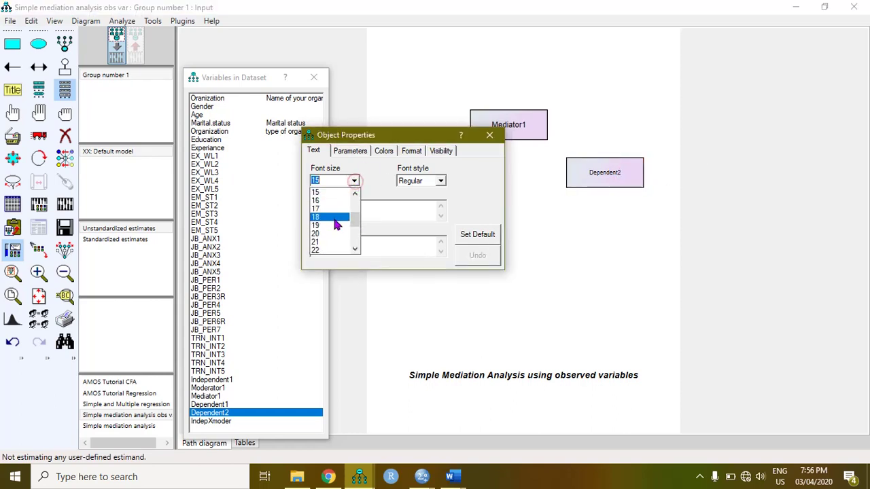
pyautogui.click(339, 235)
# Set the font size of the Independent1 box to 20 and close the object properties and variable list
pyautogui.moveTo(430, 129); pyautogui.dragTo(479, 232)
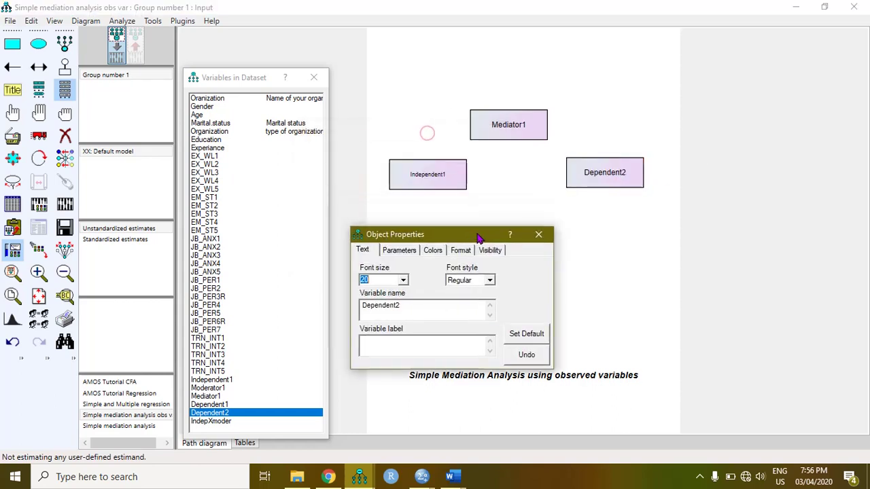
pyautogui.click(440, 172)
pyautogui.click(404, 280)
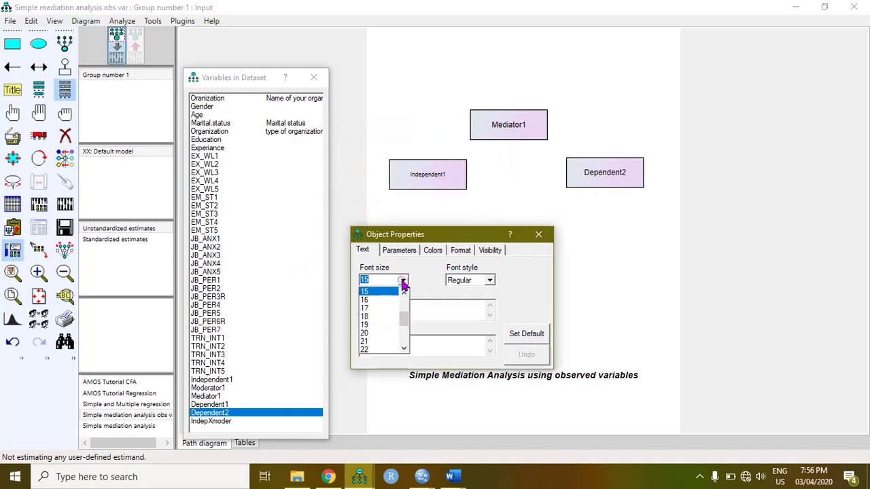
pyautogui.click(393, 337)
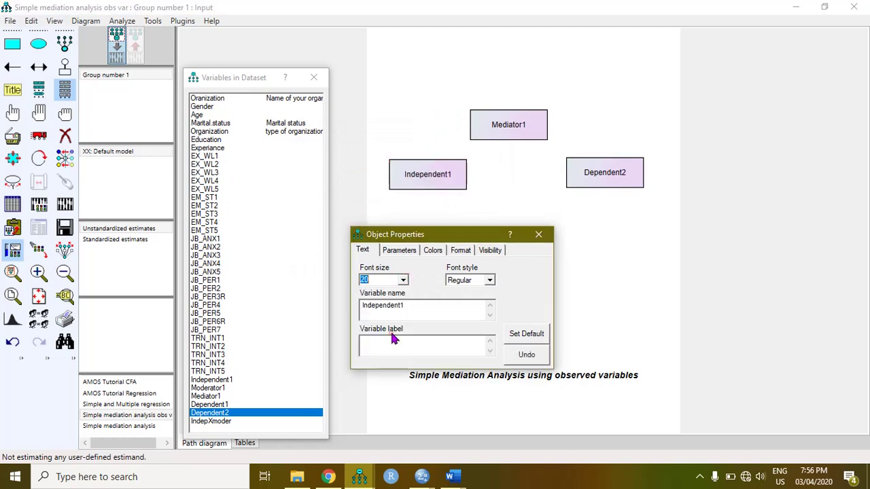
pyautogui.click(539, 235)
pyautogui.click(326, 79)
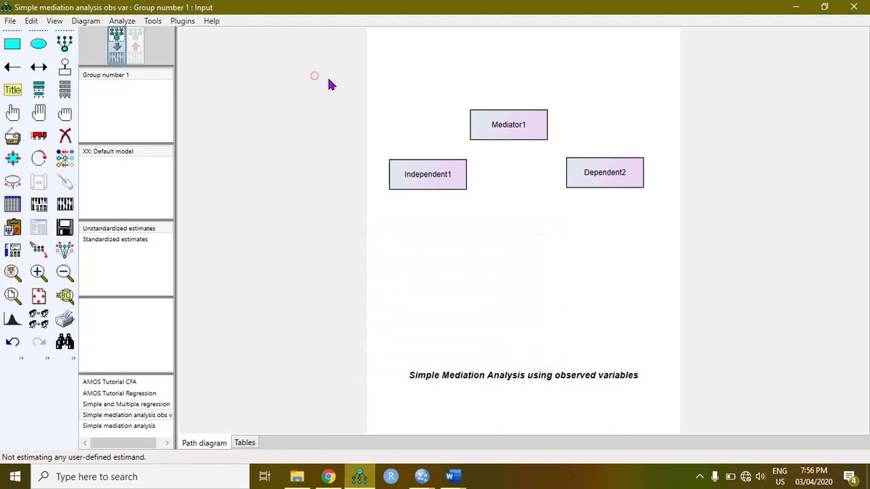
# Spread the boxes apart by moving Mediator1 higher and Independent1 and Dependent2 lower on the diagram
pyautogui.click(38, 272)
pyautogui.click(38, 272)
pyautogui.scroll(3, 867, 226)
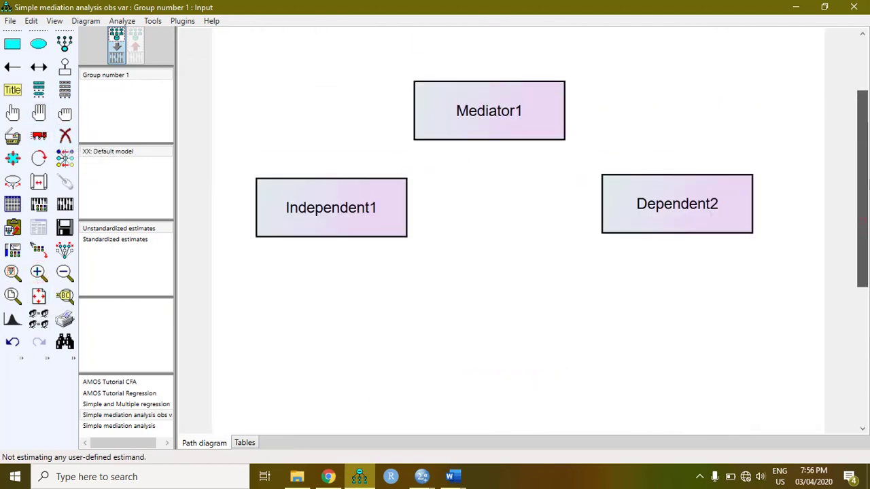
pyautogui.click(39, 135)
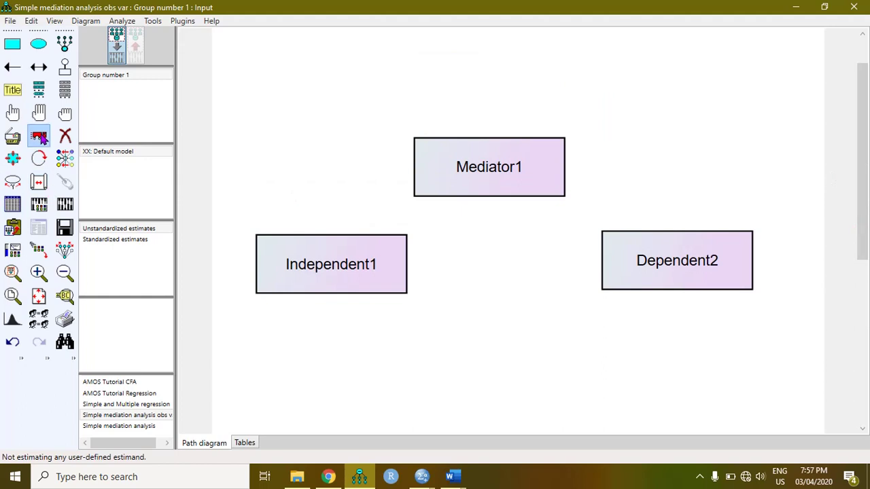
pyautogui.moveTo(485, 167); pyautogui.dragTo(495, 107)
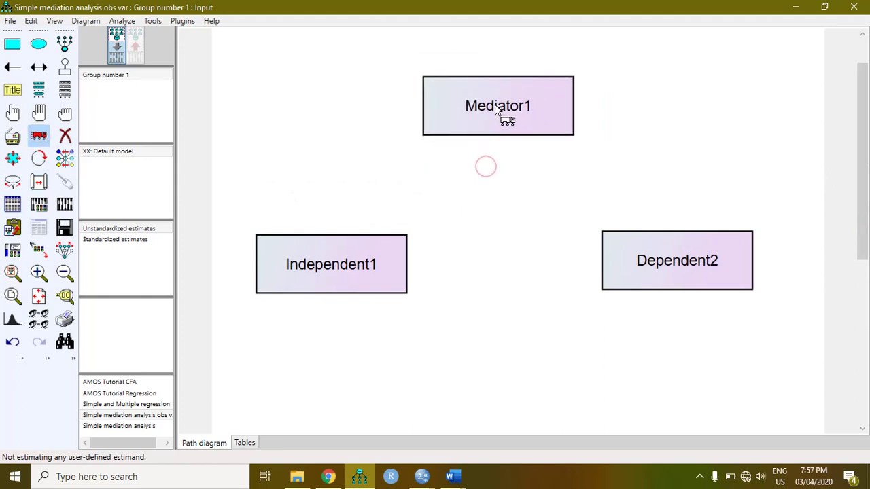
pyautogui.click(666, 260)
pyautogui.moveTo(389, 277); pyautogui.dragTo(391, 312)
pyautogui.moveTo(699, 278); pyautogui.dragTo(708, 311)
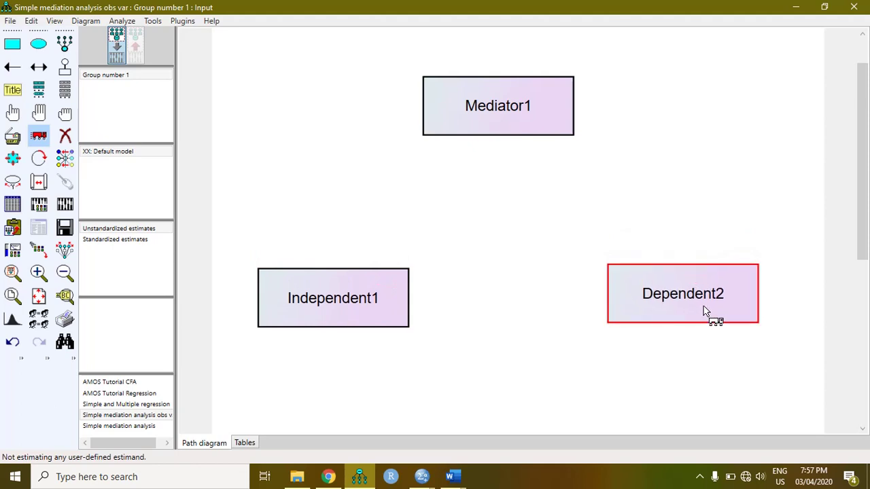
# Draw single-headed paths from Independent1 to Mediator1, from Mediator1 to Dependent2, and from Independent1 to Dependent2
pyautogui.scroll(2, 862, 182)
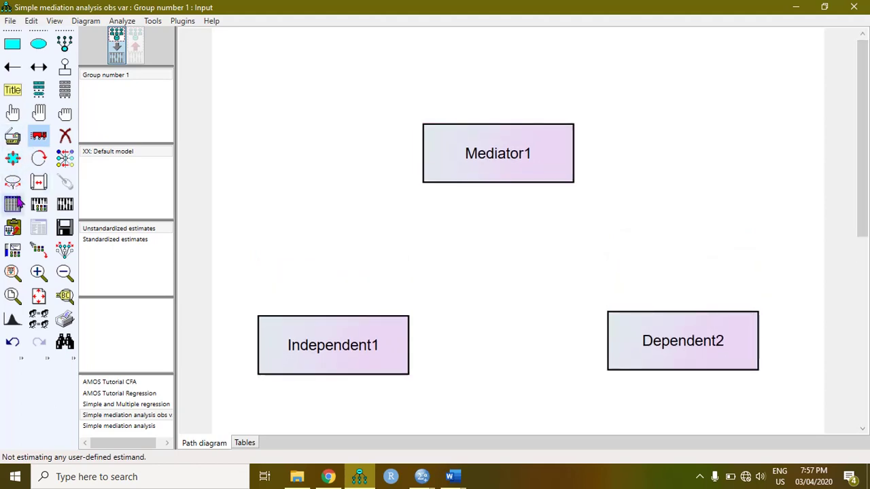
pyautogui.click(14, 70)
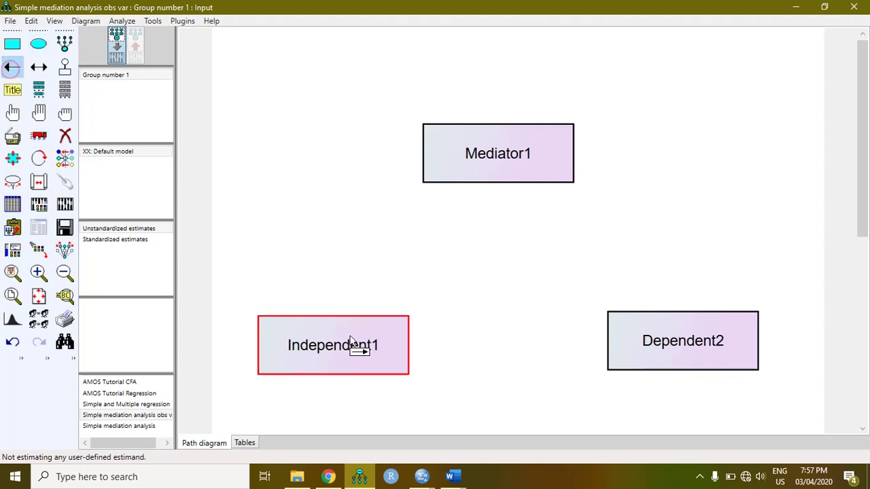
pyautogui.moveTo(367, 331)
pyautogui.mouseDown()
pyautogui.moveTo(499, 191)
pyautogui.moveTo(493, 183)
pyautogui.moveTo(635, 327)
pyautogui.mouseUp()
pyautogui.moveTo(333, 350); pyautogui.dragTo(612, 346)
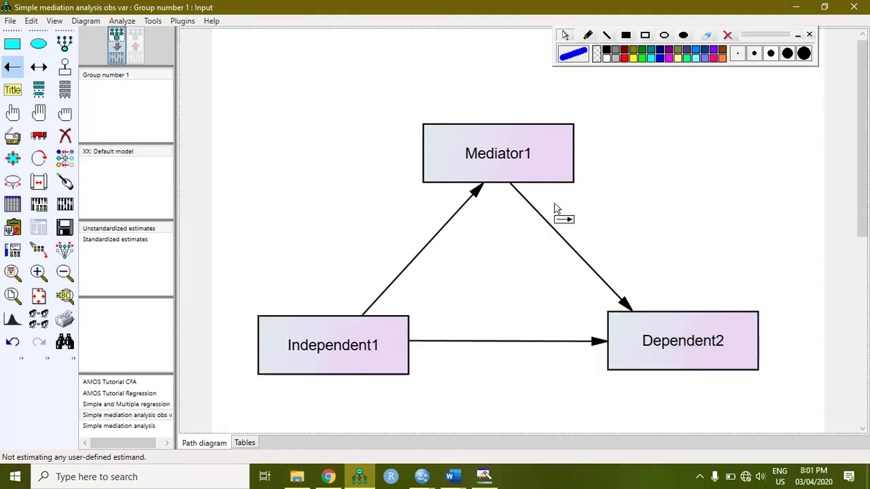
# Add an error variable to Mediator1 and to Dependent2, and name the unobserved variables automatically with the plugin
pyautogui.click(775, 42)
pyautogui.moveTo(775, 42); pyautogui.dragTo(823, 35)
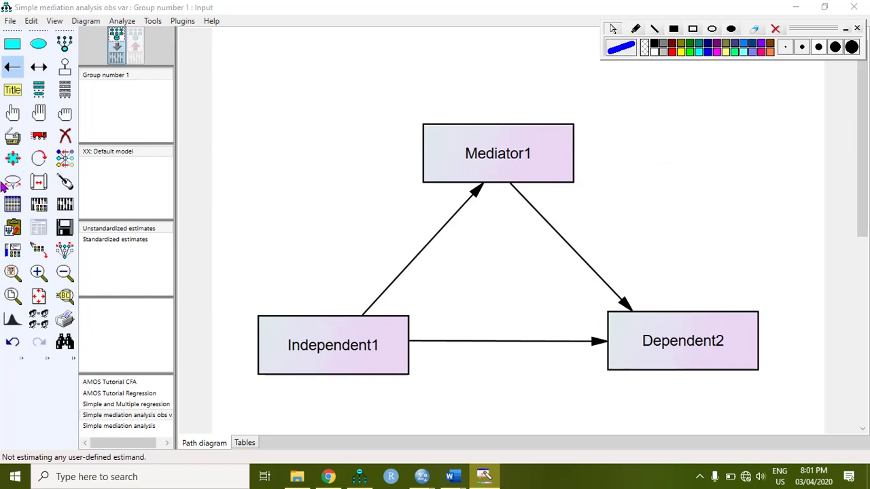
pyautogui.click(65, 69)
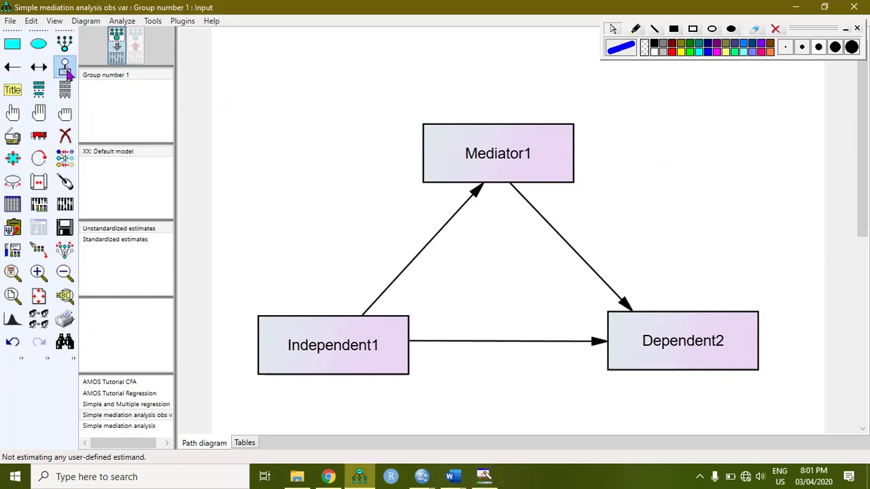
pyautogui.click(494, 119)
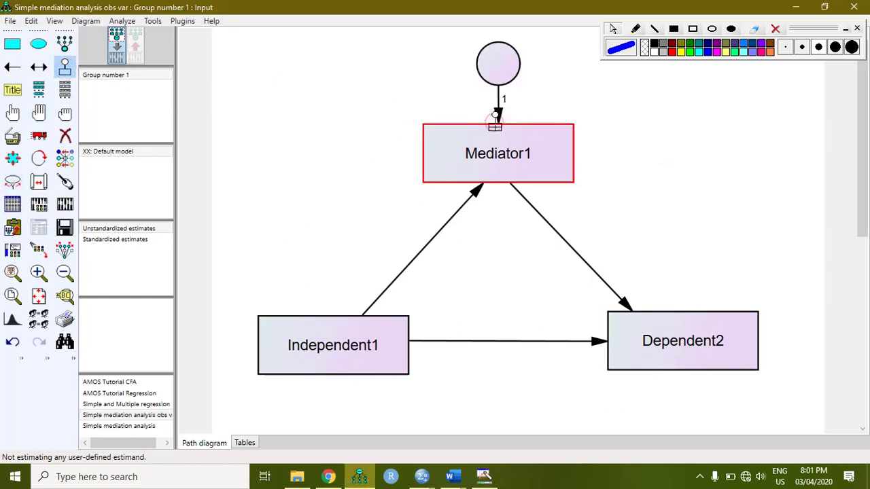
pyautogui.click(688, 321)
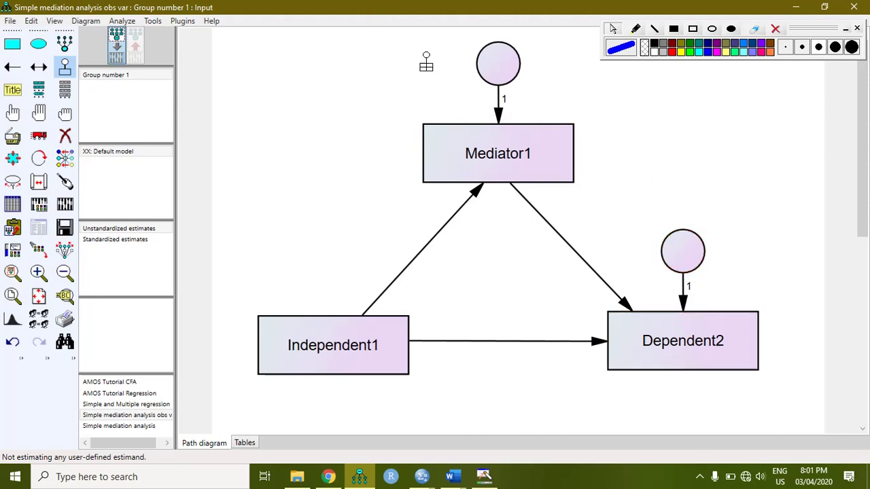
pyautogui.click(181, 23)
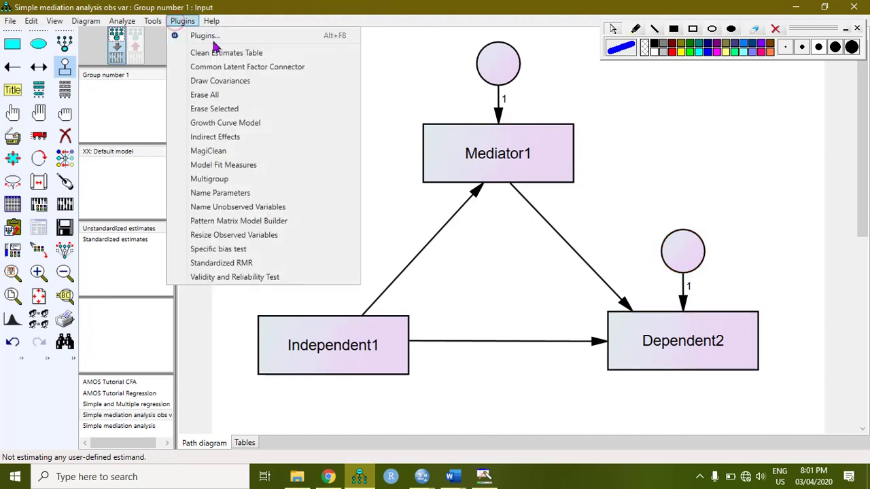
pyautogui.click(253, 212)
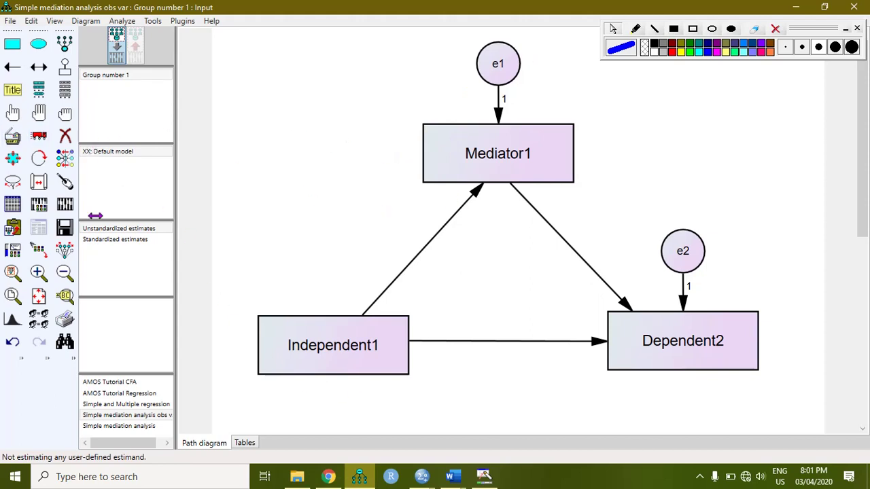
# Check the output options in the analysis properties and enable bootstrapping with 2000 samples
pyautogui.click(39, 204)
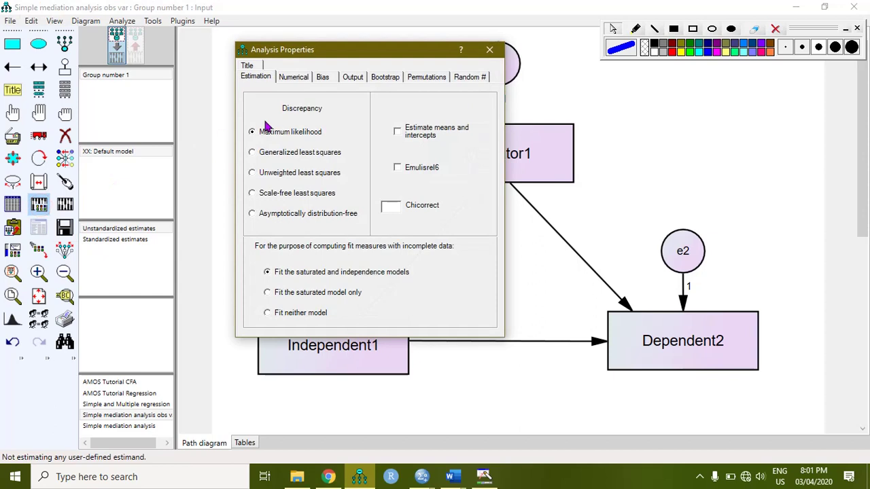
pyautogui.click(351, 76)
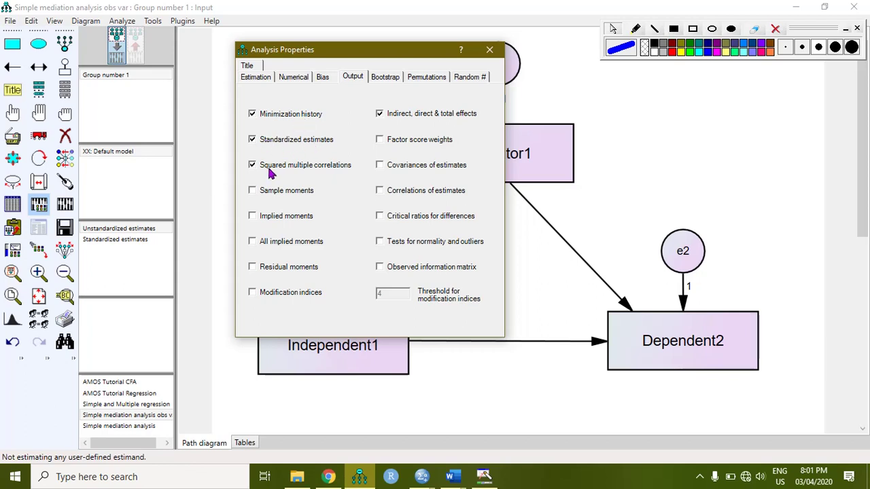
pyautogui.click(386, 78)
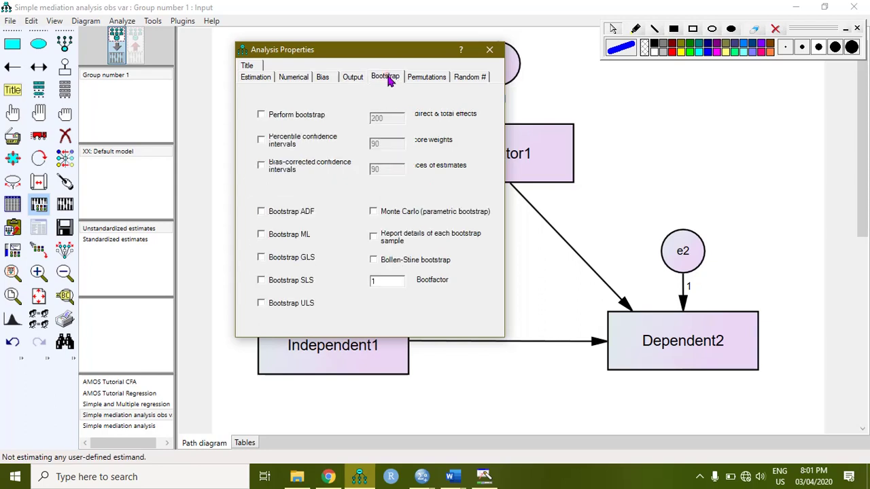
pyautogui.click(274, 117)
pyautogui.click(392, 120)
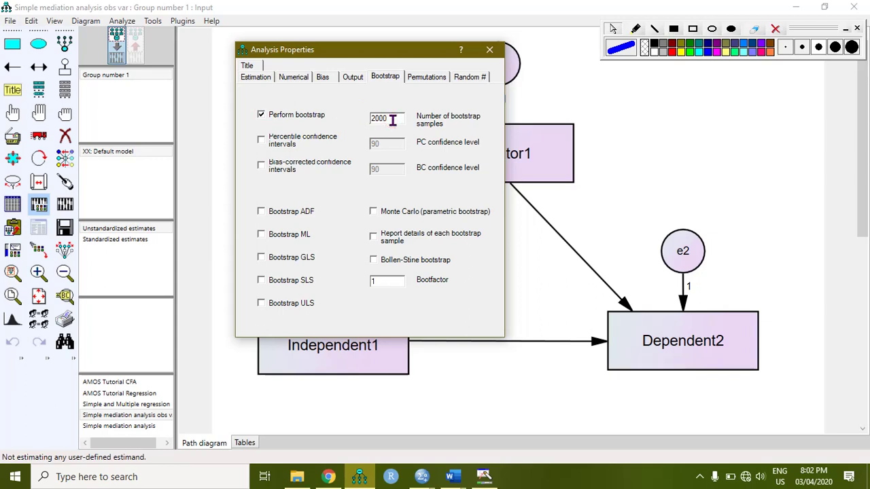
pyautogui.write('0')
# Enable percentile and bias-corrected confidence intervals, both at a confidence level of 95, and close the analysis properties
pyautogui.click(261, 139)
pyautogui.click(397, 143)
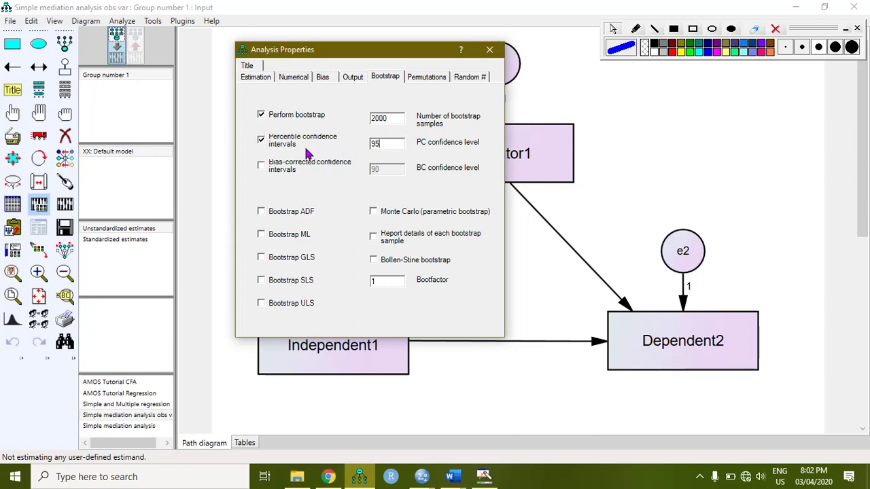
pyautogui.click(263, 165)
pyautogui.click(391, 169)
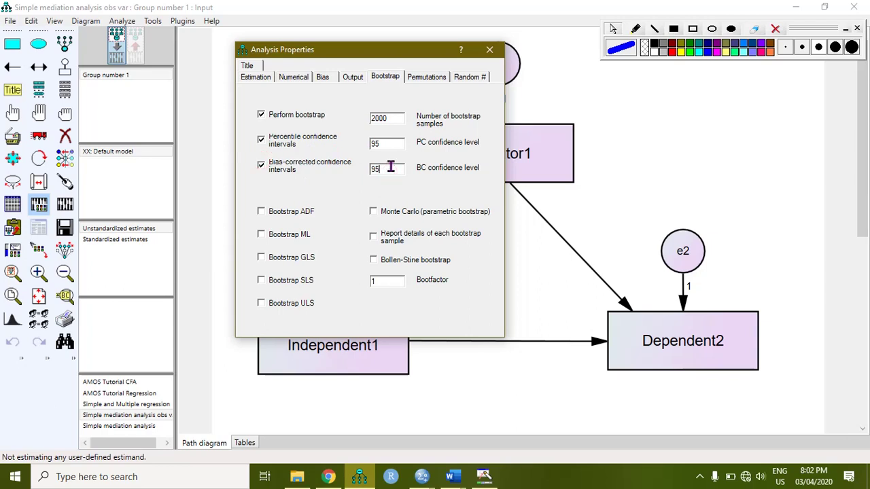
pyautogui.click(489, 49)
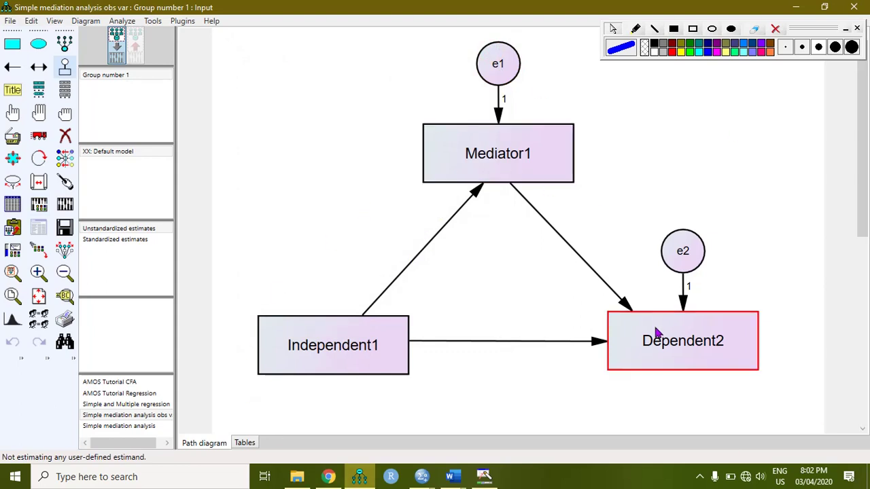
# Calculate the estimates and show the unstandardized results on the path diagram
pyautogui.click(68, 209)
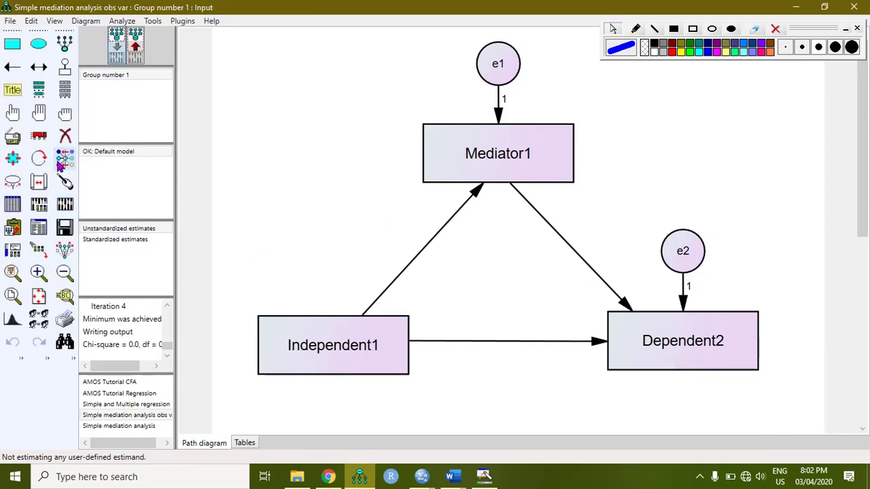
pyautogui.click(136, 52)
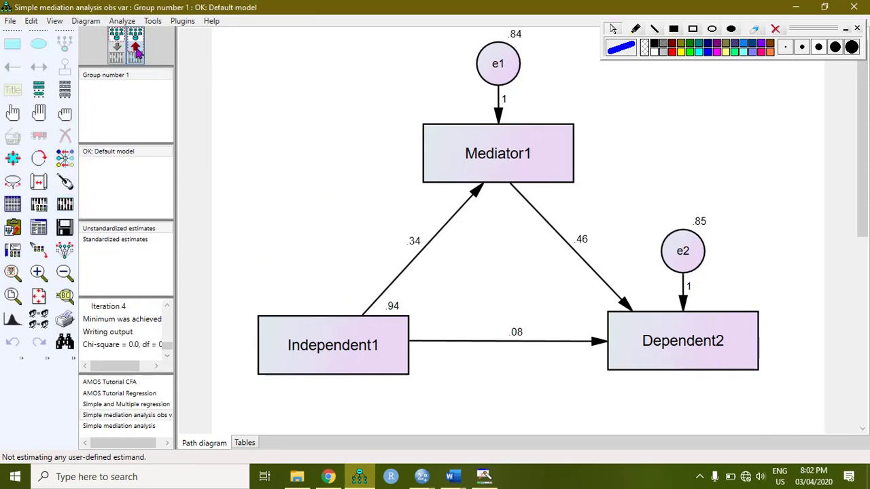
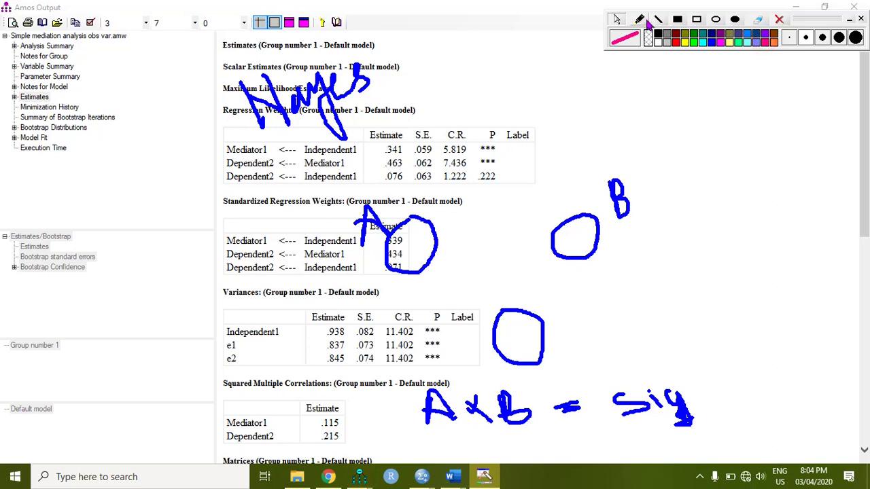
# Annotate in pink, writing sig in the circles for paths A and B and nsig in the circle for the direct path
pyautogui.click(639, 19)
pyautogui.moveTo(392, 242)
pyautogui.mouseDown()
pyautogui.moveTo(403, 253)
pyautogui.moveTo(408, 238)
pyautogui.moveTo(426, 233)
pyautogui.moveTo(417, 242)
pyautogui.mouseUp()
pyautogui.click(399, 237)
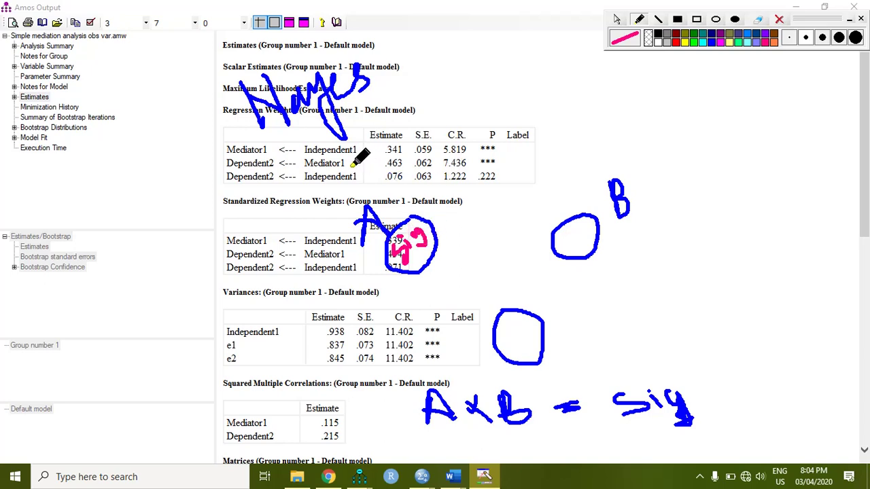
pyautogui.click(562, 237)
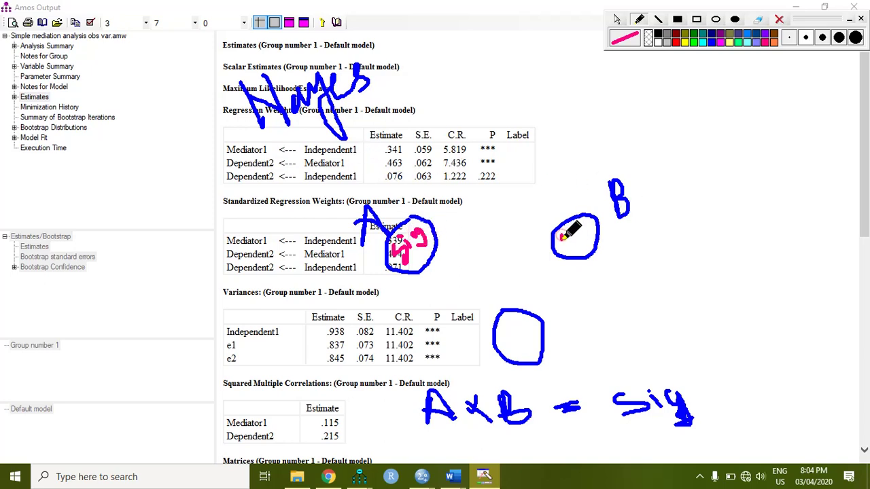
pyautogui.moveTo(561, 238)
pyautogui.mouseDown()
pyautogui.moveTo(596, 228)
pyautogui.moveTo(595, 257)
pyautogui.mouseUp()
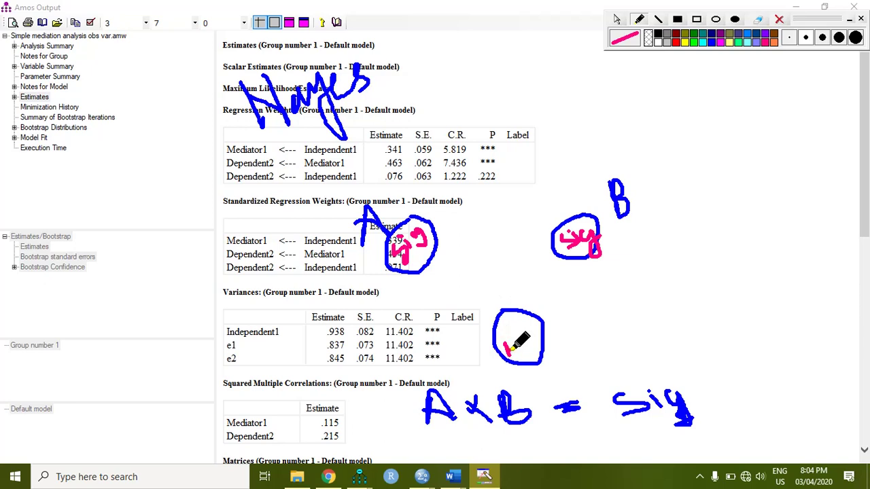
pyautogui.moveTo(507, 351); pyautogui.dragTo(561, 329)
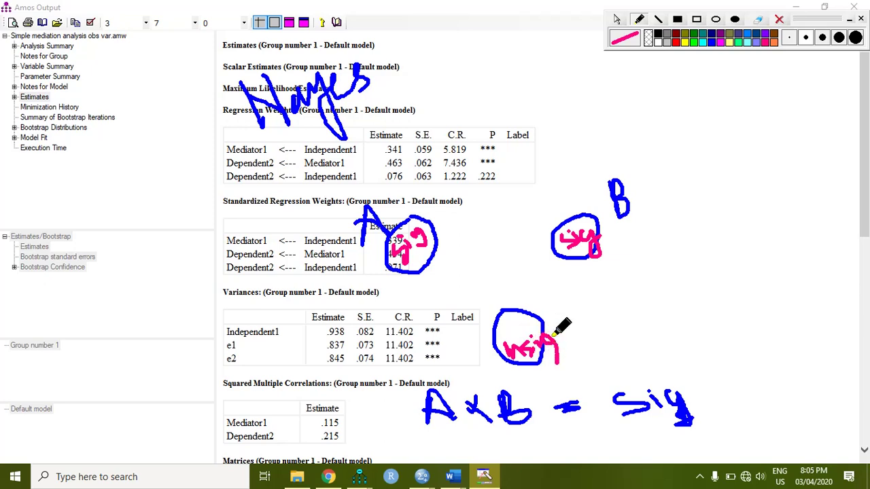
pyautogui.click(735, 76)
# On the path diagram, underline the A×B note and link it to paths A and B in green, and clear all annotations
pyautogui.moveTo(359, 476)
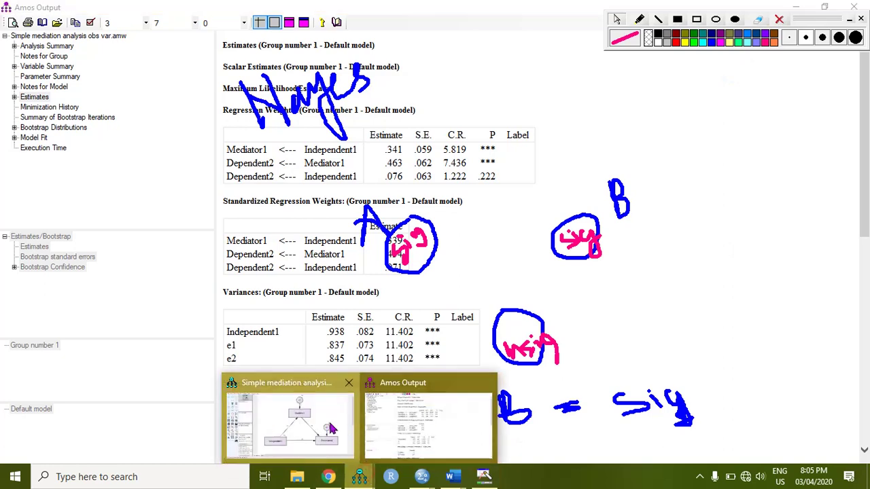
pyautogui.click(309, 422)
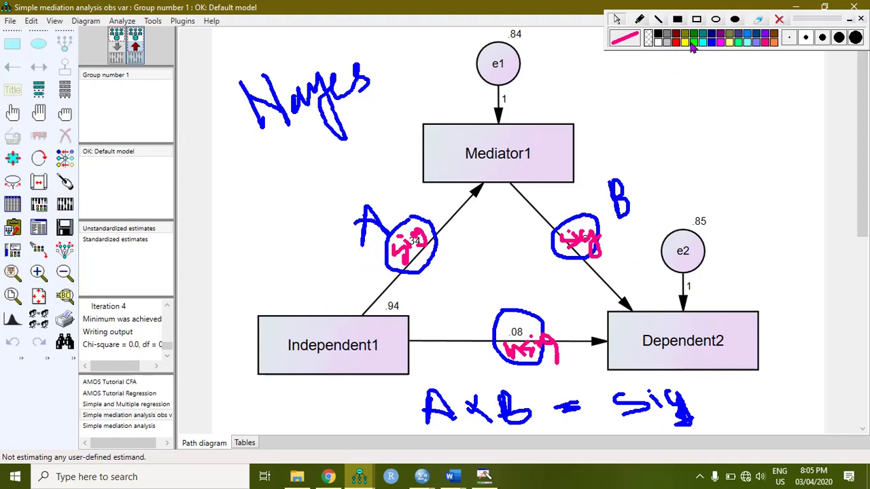
pyautogui.click(739, 43)
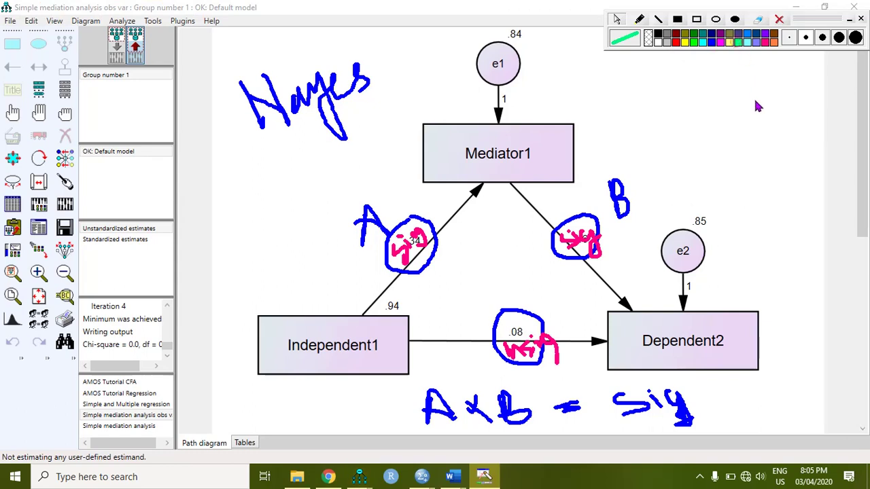
pyautogui.click(641, 19)
pyautogui.moveTo(433, 427); pyautogui.dragTo(552, 428)
pyautogui.moveTo(625, 421)
pyautogui.mouseDown()
pyautogui.moveTo(677, 423)
pyautogui.moveTo(375, 211)
pyautogui.moveTo(588, 192)
pyautogui.mouseUp()
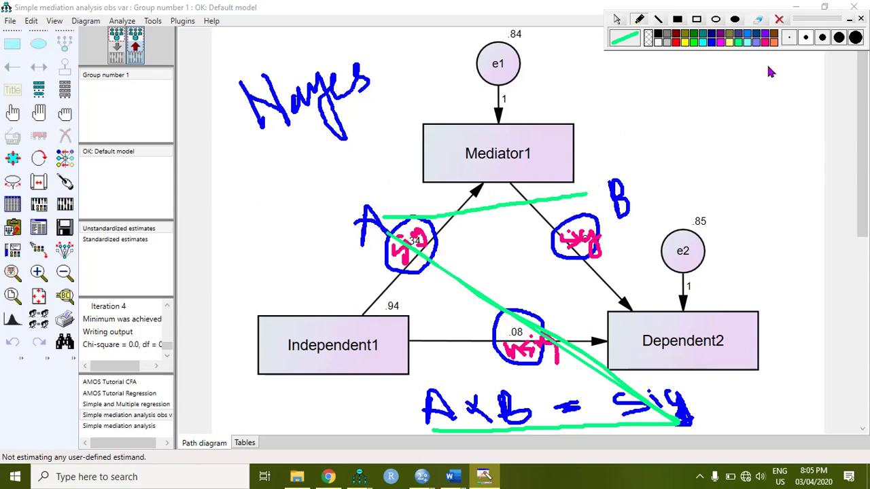
pyautogui.click(780, 20)
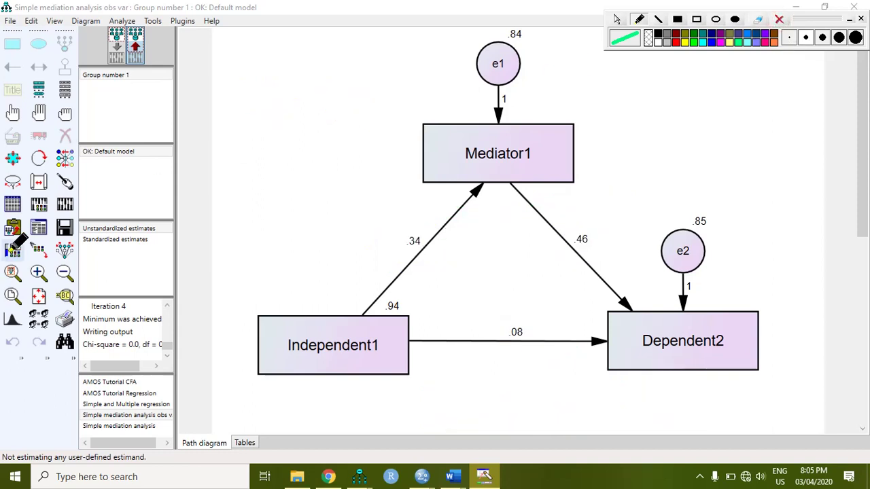
# Open the text output's estimates and examine the total effects of Independent1 and Mediator1 on Dependent2
pyautogui.rightClick(212, 178)
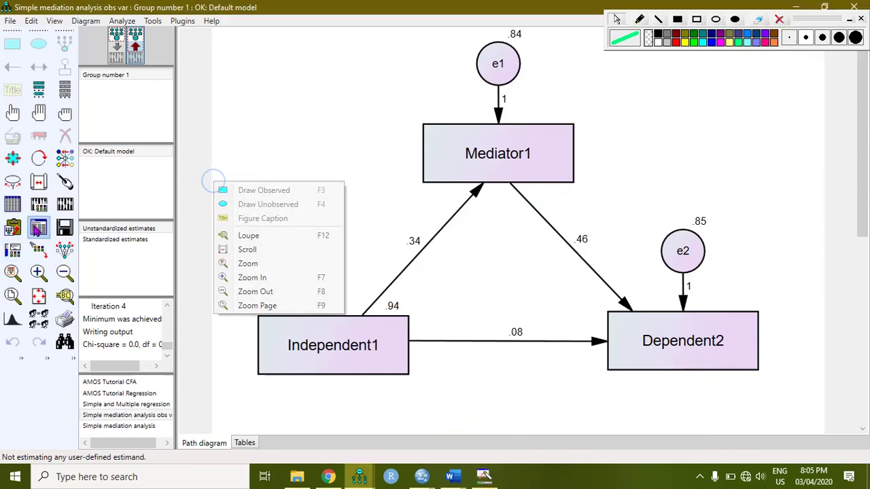
pyautogui.click(37, 228)
pyautogui.click(34, 97)
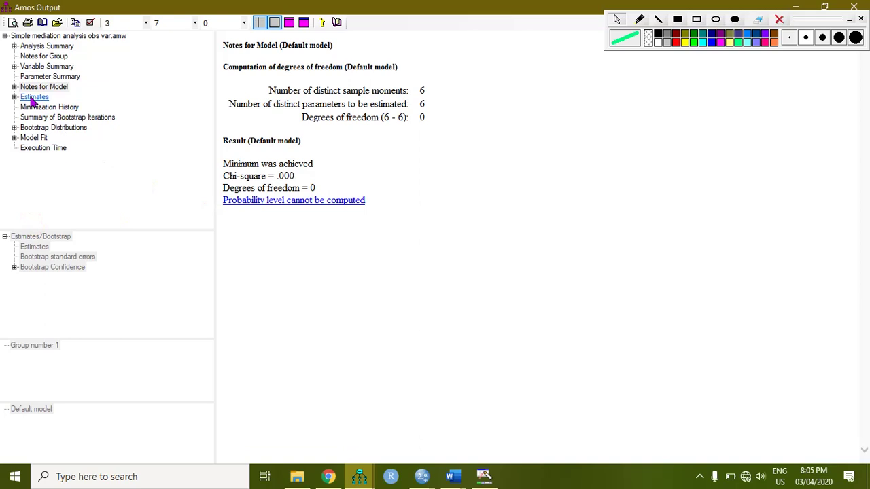
pyautogui.scroll(-3, 862, 139)
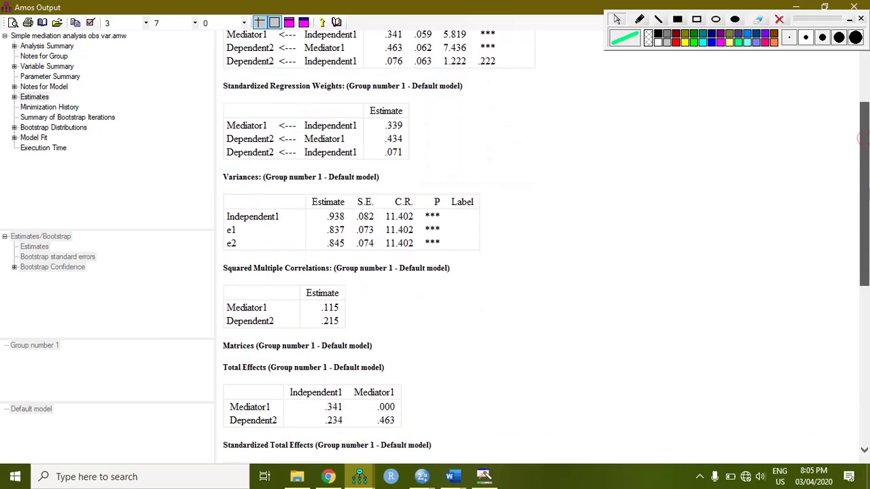
pyautogui.scroll(-5, 238, 261)
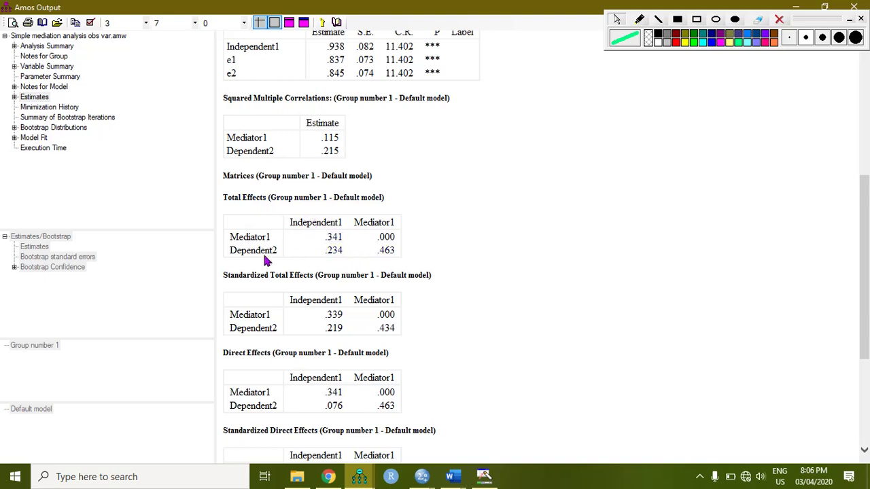
# Circle Independent1's total effect on Dependent2 in blue
pyautogui.click(711, 43)
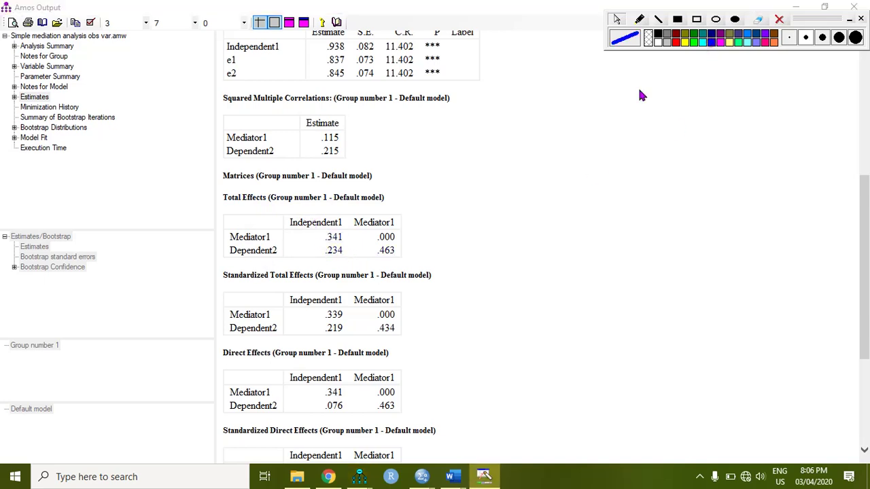
pyautogui.click(637, 20)
pyautogui.moveTo(320, 249)
pyautogui.mouseDown()
pyautogui.moveTo(332, 272)
pyautogui.moveTo(351, 239)
pyautogui.moveTo(322, 241)
pyautogui.mouseUp()
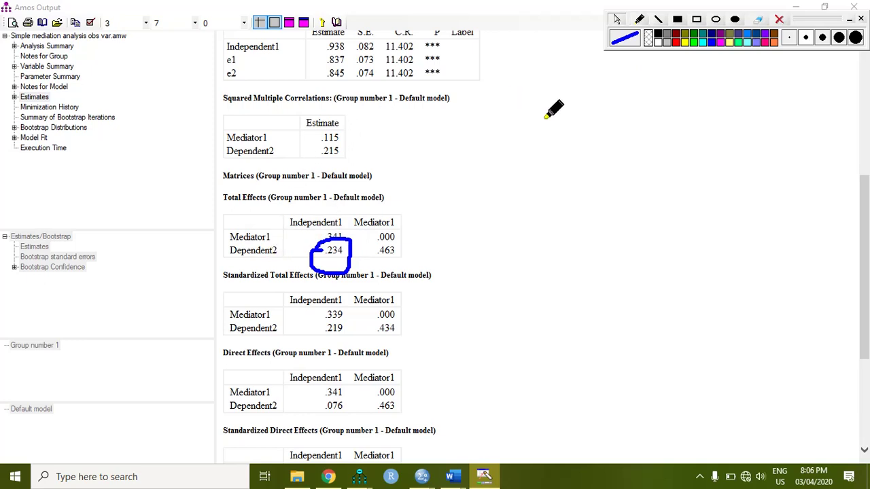
# Clear the existing annotation and circle Independent1's indirect effect on Dependent2 in blue
pyautogui.moveTo(868, 229); pyautogui.dragTo(868, 287)
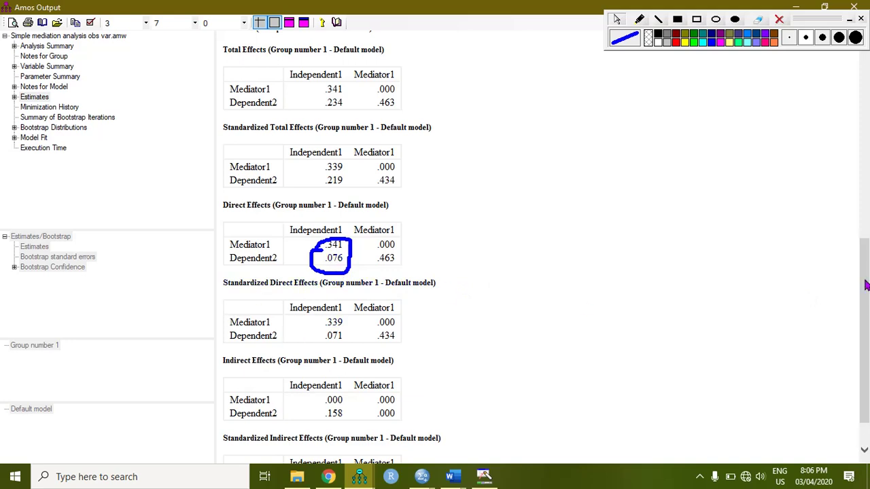
pyautogui.moveTo(866, 286); pyautogui.dragTo(864, 326)
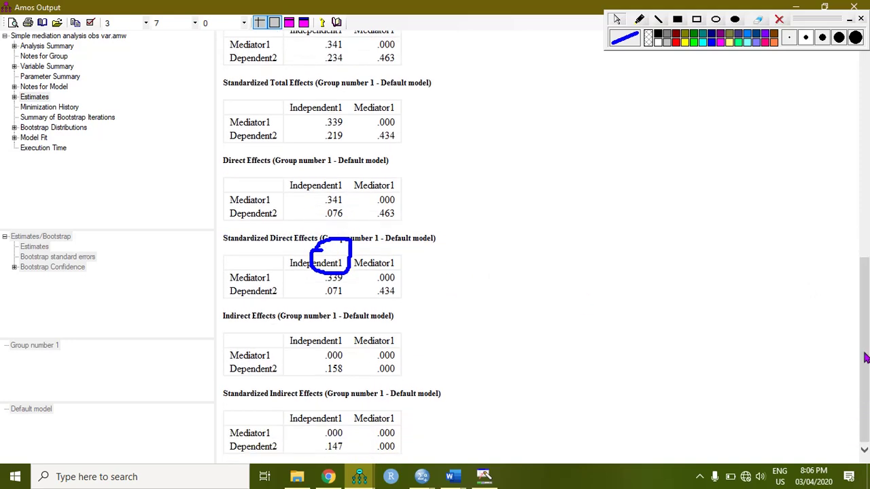
pyautogui.click(779, 19)
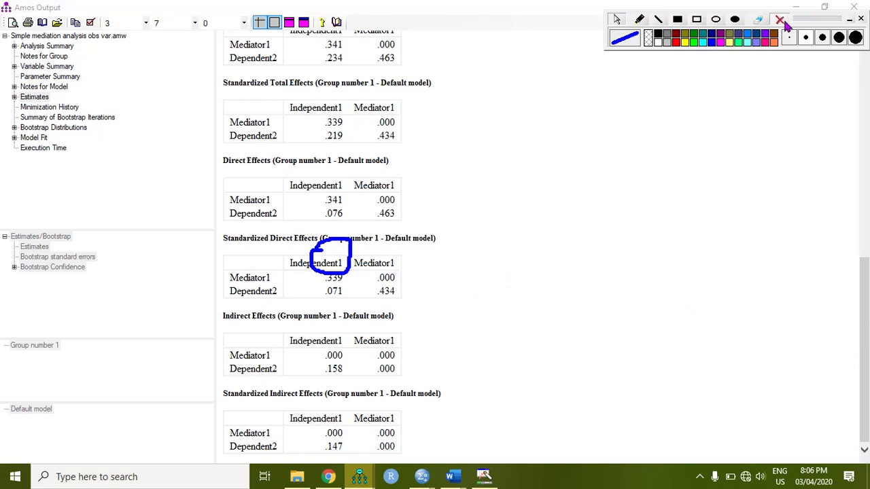
pyautogui.click(639, 19)
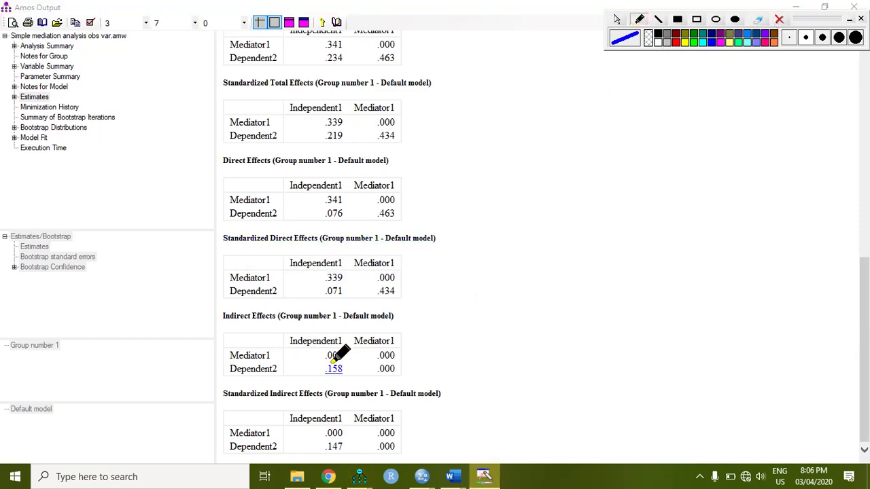
pyautogui.moveTo(326, 364)
pyautogui.mouseDown()
pyautogui.moveTo(319, 367)
pyautogui.moveTo(352, 384)
pyautogui.moveTo(344, 357)
pyautogui.moveTo(333, 361)
pyautogui.mouseUp()
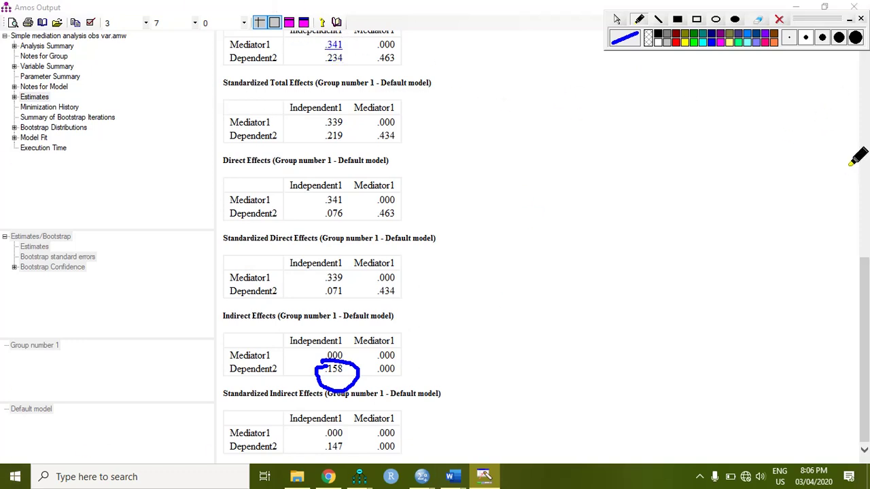
# Circle Independent1's total effect and direct effect on Dependent2 in blue in the unstandardized effects tables
pyautogui.moveTo(865, 280)
pyautogui.mouseDown()
pyautogui.moveTo(865, 254)
pyautogui.moveTo(865, 274)
pyautogui.mouseUp()
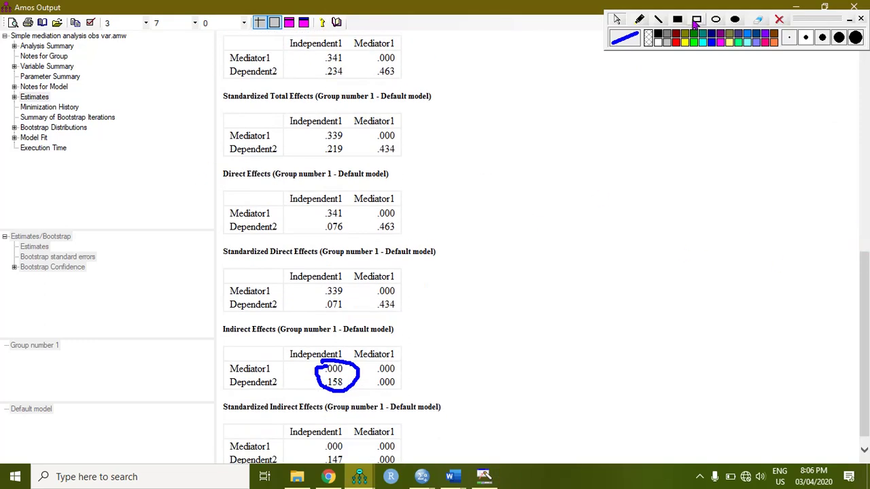
pyautogui.click(717, 44)
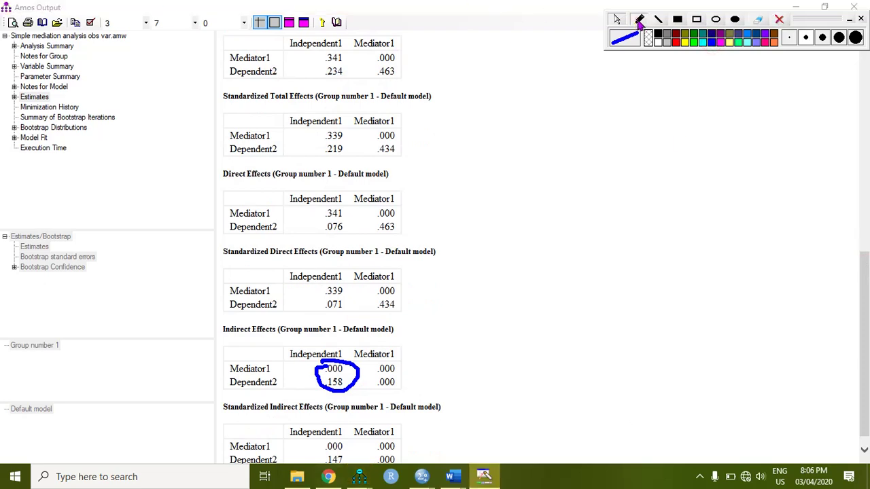
pyautogui.click(640, 20)
pyautogui.moveTo(321, 65)
pyautogui.mouseDown()
pyautogui.moveTo(319, 76)
pyautogui.moveTo(348, 82)
pyautogui.moveTo(349, 63)
pyautogui.moveTo(325, 59)
pyautogui.moveTo(317, 67)
pyautogui.mouseUp()
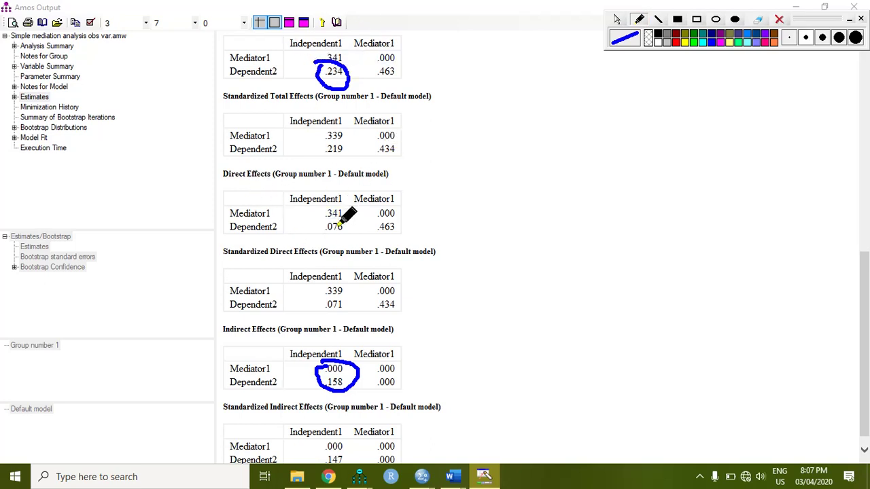
pyautogui.moveTo(317, 225)
pyautogui.mouseDown()
pyautogui.moveTo(335, 239)
pyautogui.moveTo(350, 228)
pyautogui.moveTo(341, 211)
pyautogui.moveTo(331, 214)
pyautogui.mouseUp()
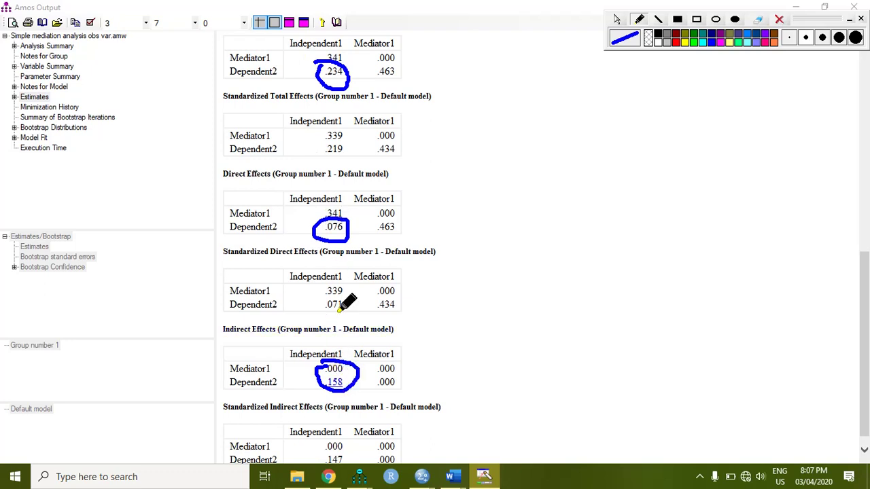
pyautogui.press('Escape')
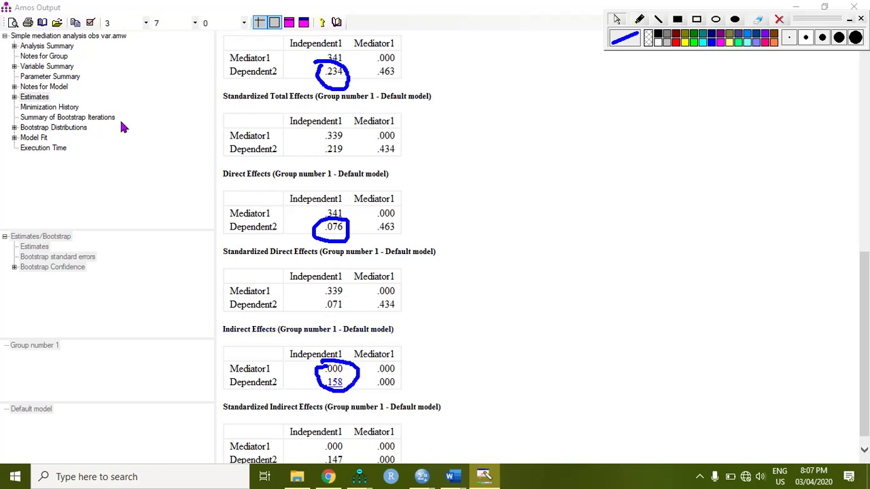
# Expand the scalar and matrix estimates in the output and show only the Total Effects matrix
pyautogui.click(15, 99)
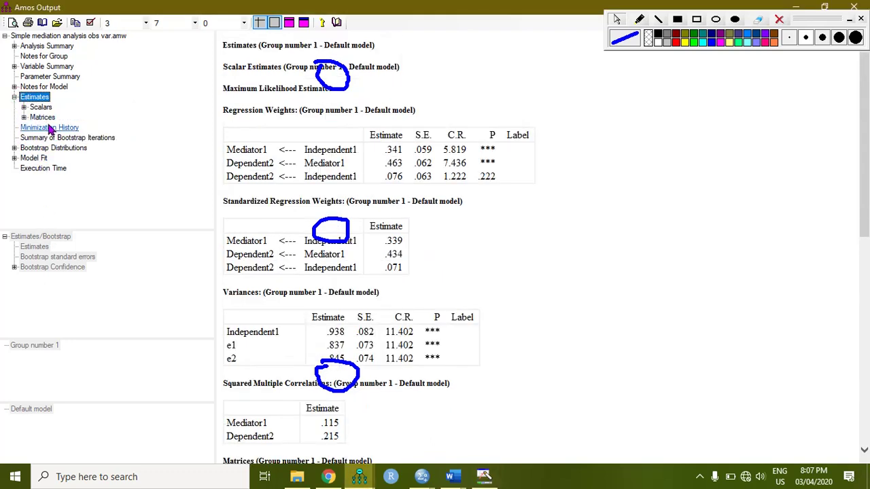
pyautogui.click(23, 108)
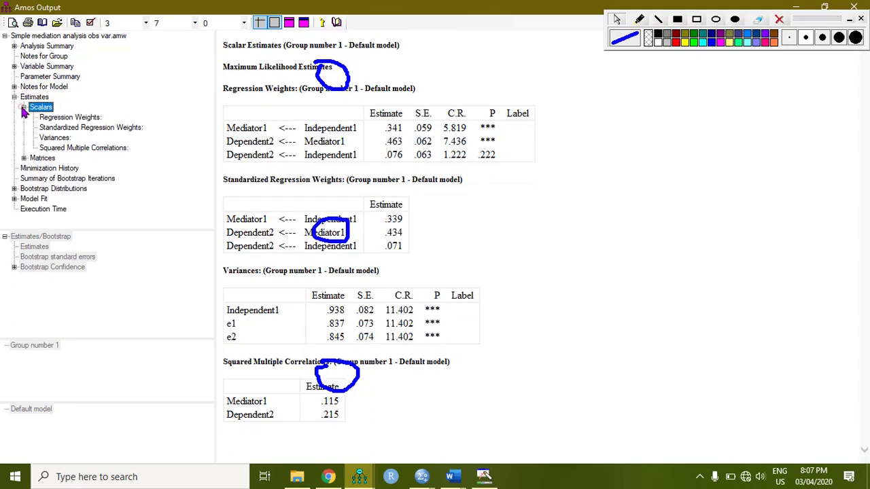
pyautogui.click(25, 158)
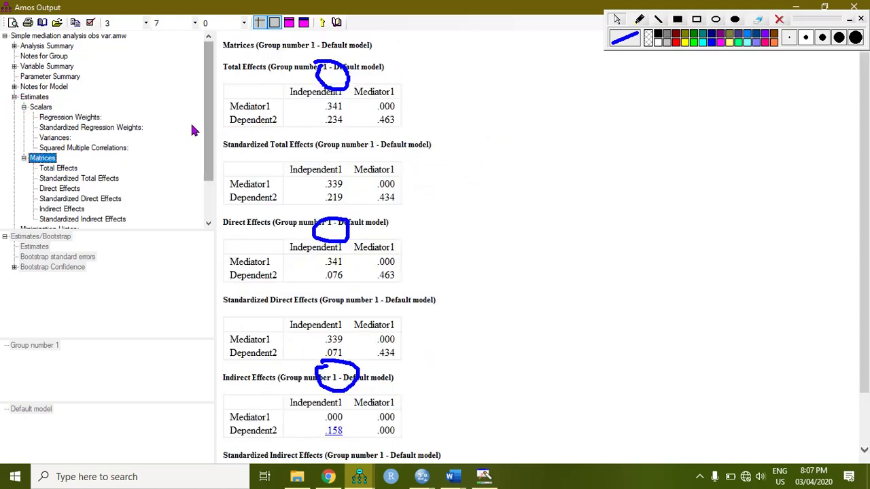
pyautogui.moveTo(210, 132); pyautogui.dragTo(210, 166)
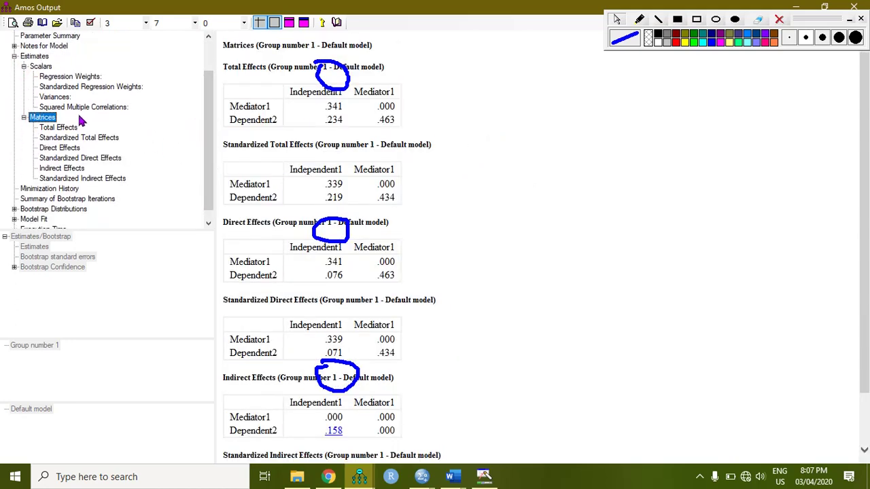
pyautogui.click(62, 131)
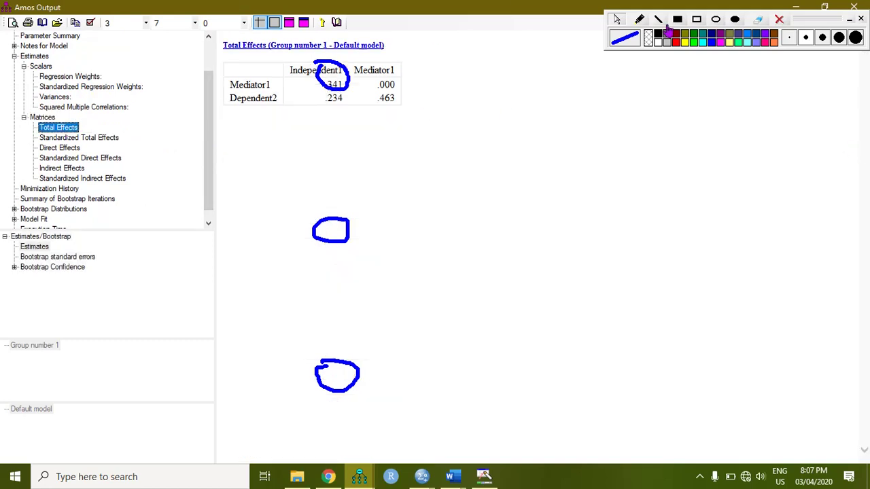
# Clear the blue annotations and circle Independent1's total effect on Dependent2 in red
pyautogui.click(779, 18)
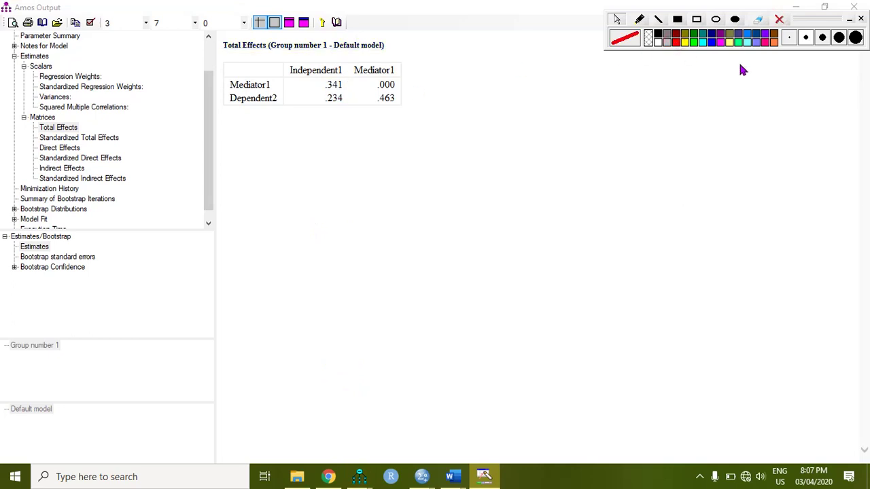
pyautogui.click(640, 19)
pyautogui.moveTo(321, 90)
pyautogui.mouseDown()
pyautogui.moveTo(311, 99)
pyautogui.moveTo(354, 102)
pyautogui.moveTo(339, 81)
pyautogui.moveTo(319, 93)
pyautogui.mouseUp()
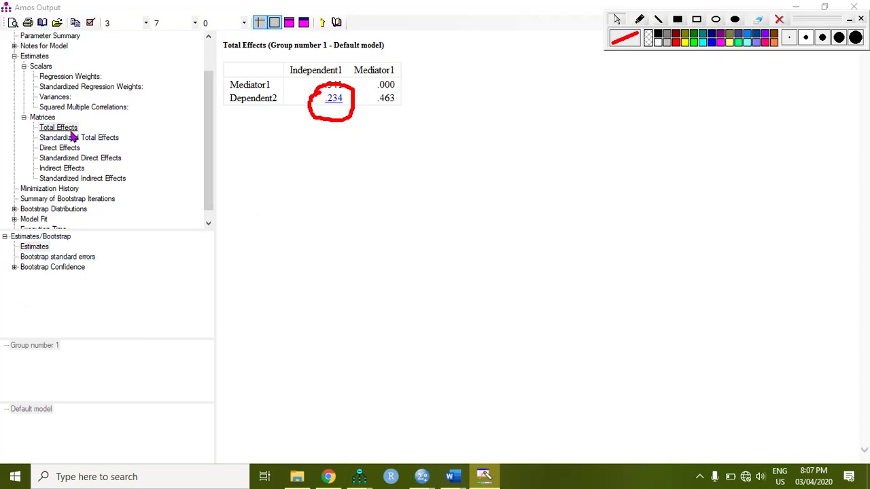
# Examine the percentile-method two-tailed bootstrap significance for the total, direct and indirect effects
pyautogui.click(15, 270)
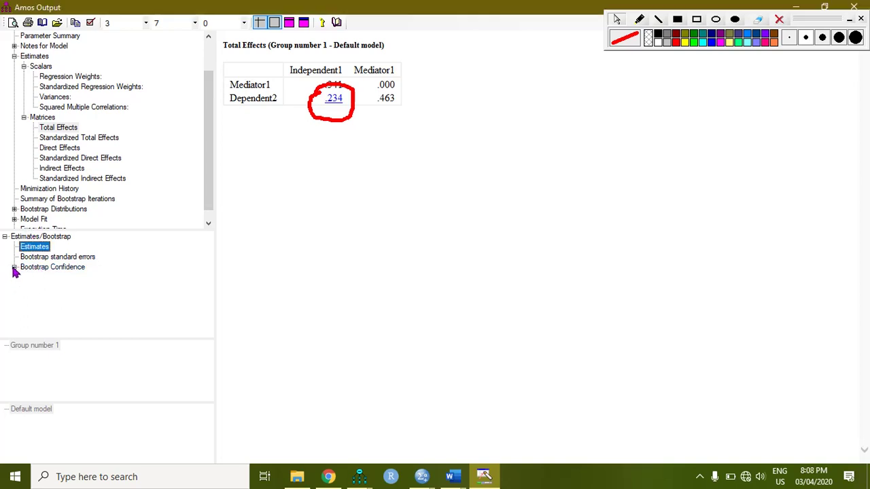
pyautogui.click(14, 268)
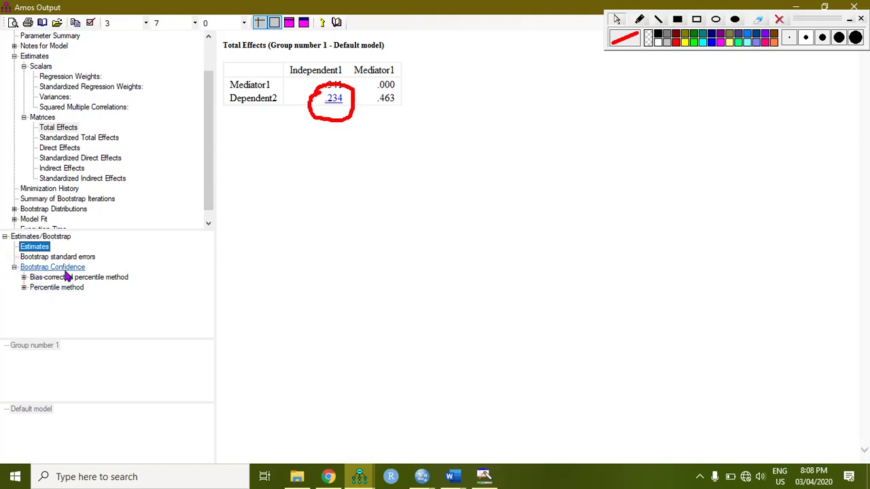
pyautogui.click(23, 288)
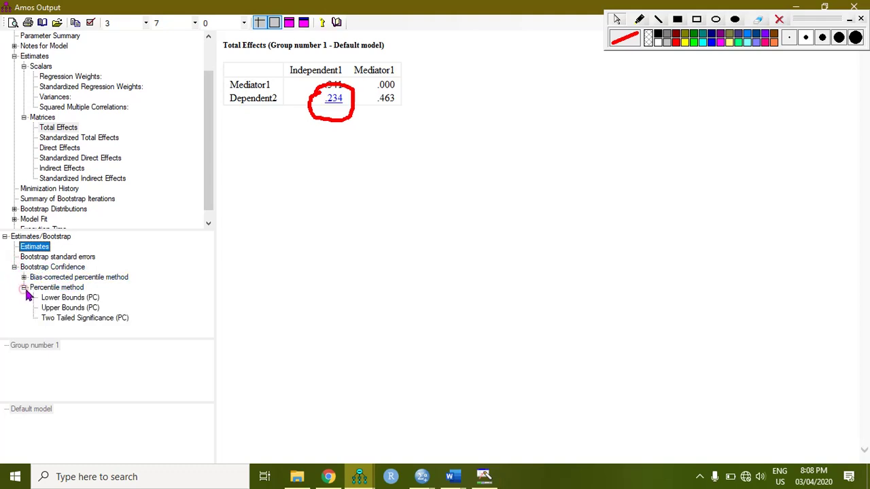
pyautogui.click(87, 317)
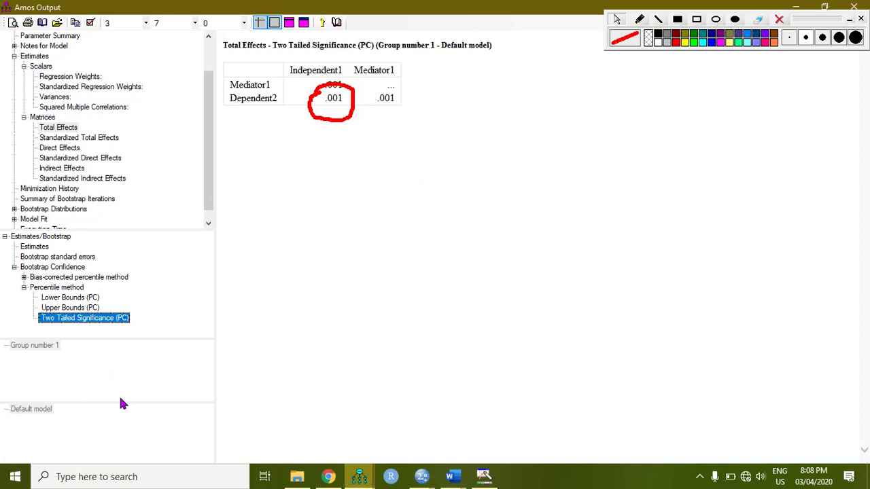
pyautogui.click(70, 148)
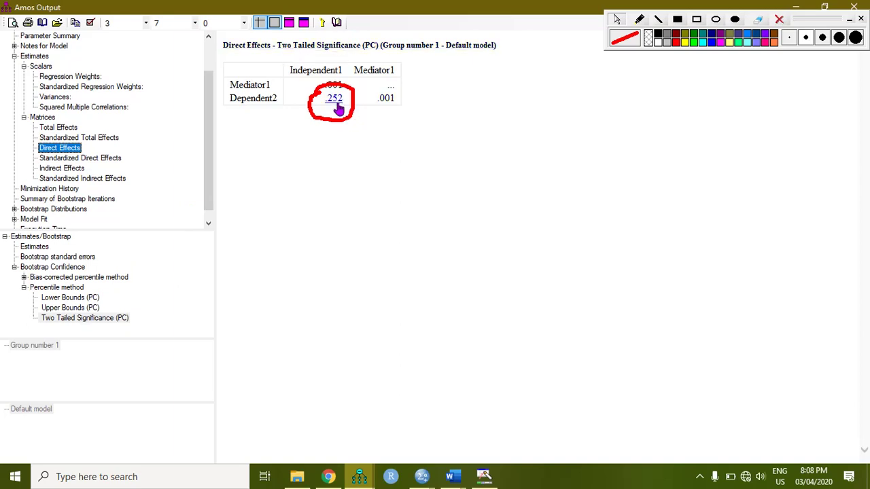
pyautogui.click(71, 168)
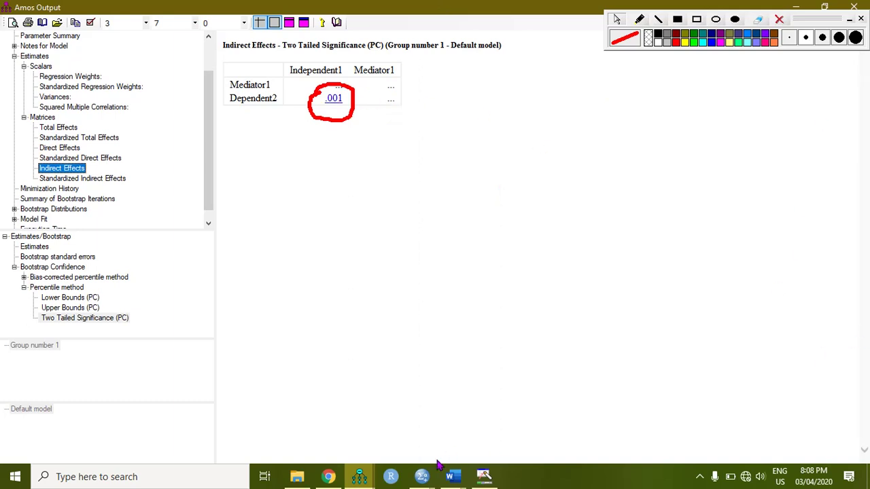
# Return to the path diagram of the simple mediation model and clear the red annotation
pyautogui.click(359, 477)
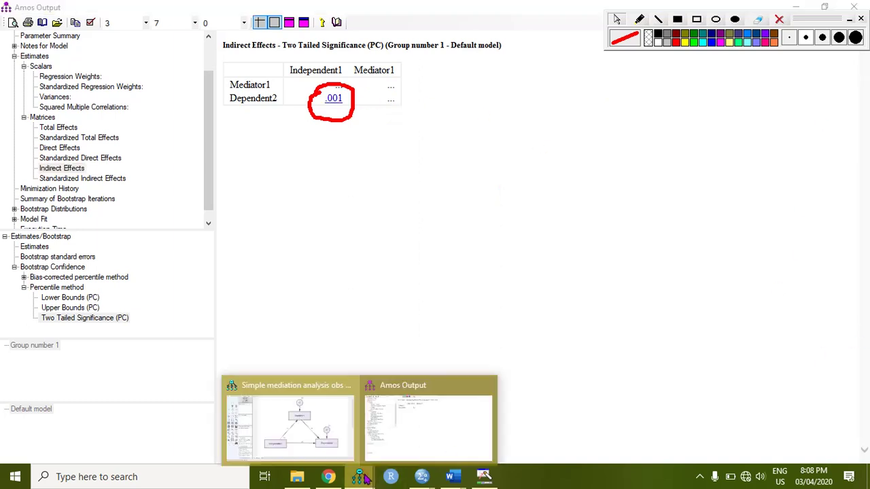
pyautogui.click(325, 443)
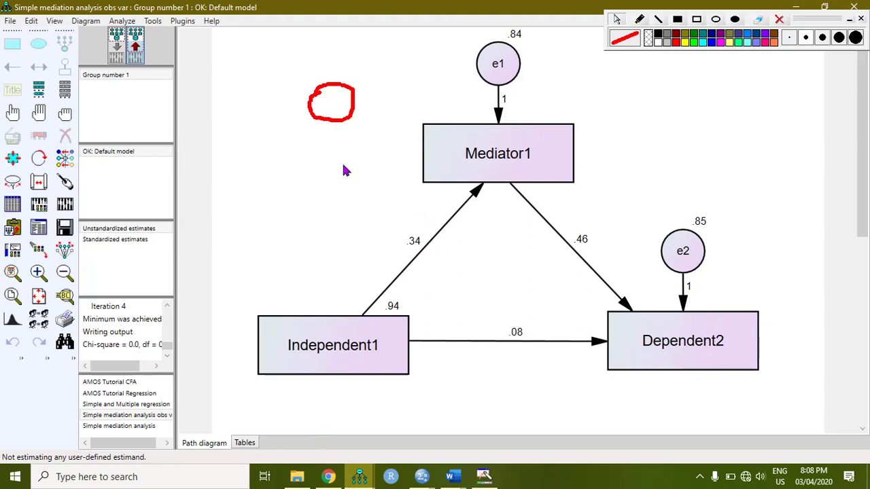
pyautogui.click(779, 19)
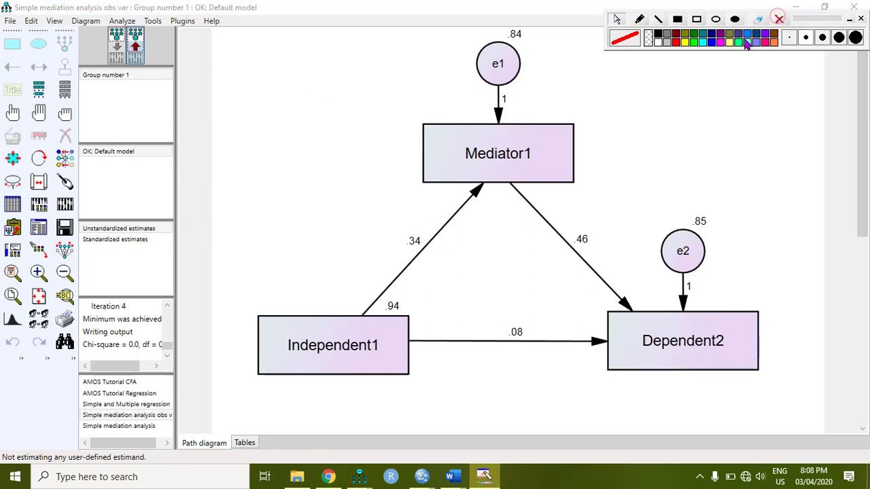
# Load the existing user-defined estimand file MyIndirectEffects.AmosEstimandVB for the model
pyautogui.click(106, 459)
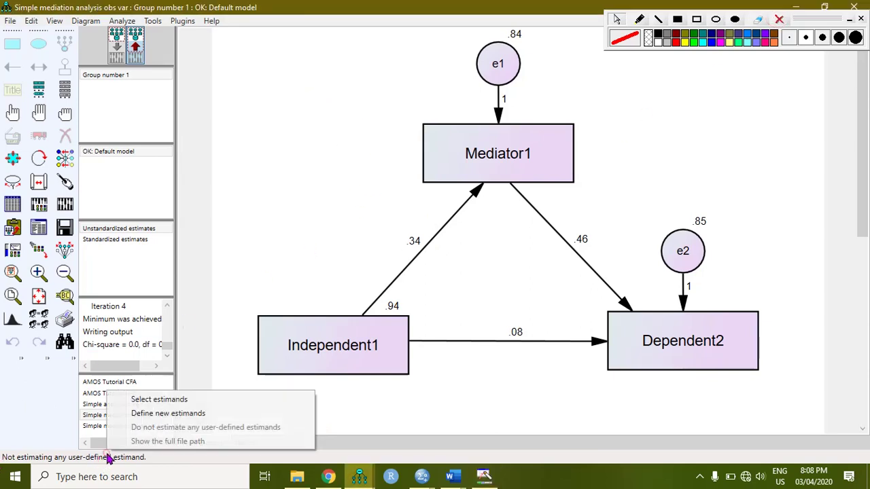
pyautogui.click(163, 401)
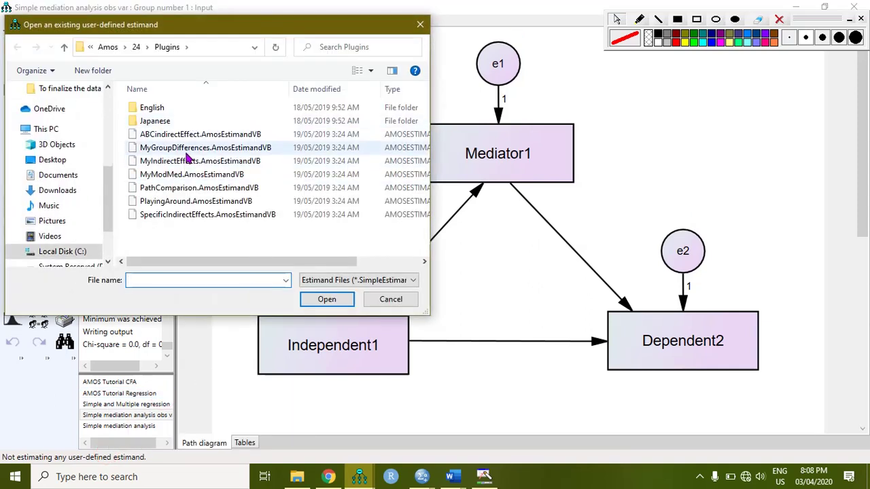
pyautogui.click(199, 164)
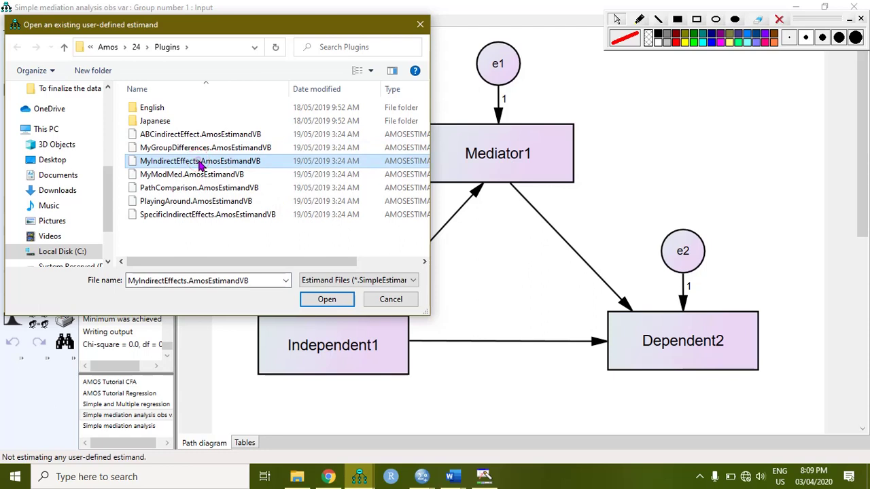
pyautogui.doubleClick(199, 164)
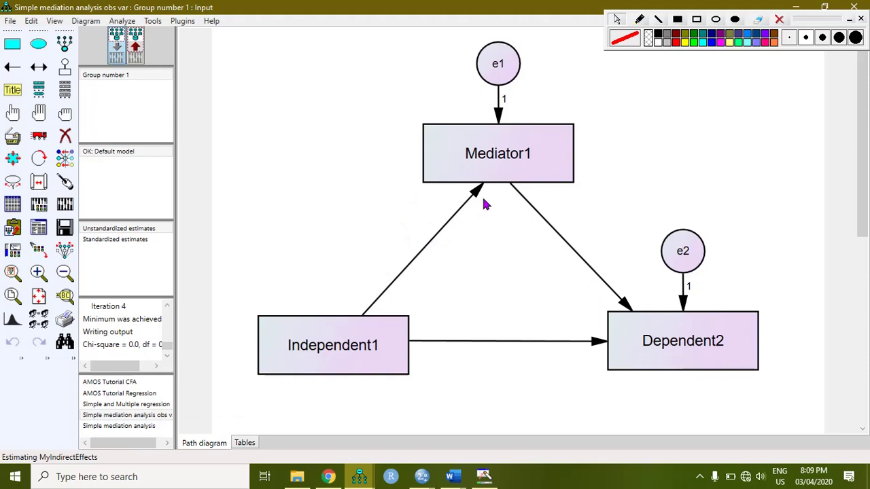
# Label the regression weight from Independent1 to Mediator1 as A and from Mediator1 to Dependent2 as B
pyautogui.doubleClick(474, 195)
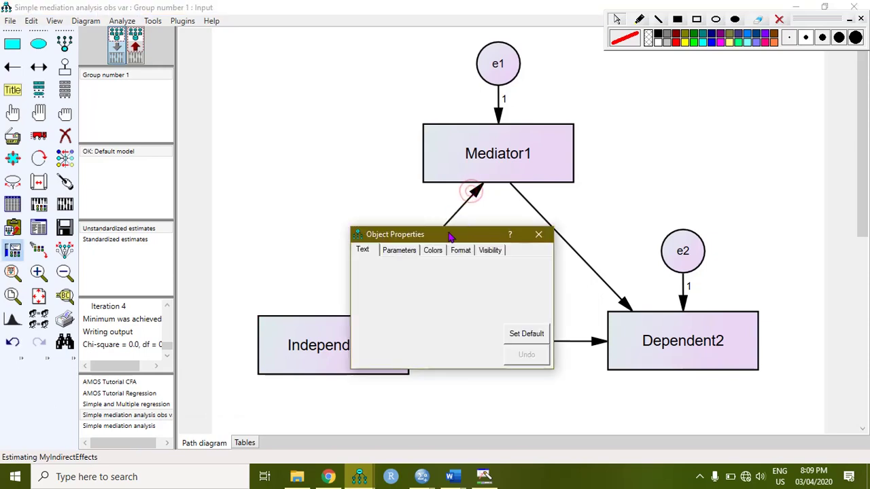
pyautogui.write('A')
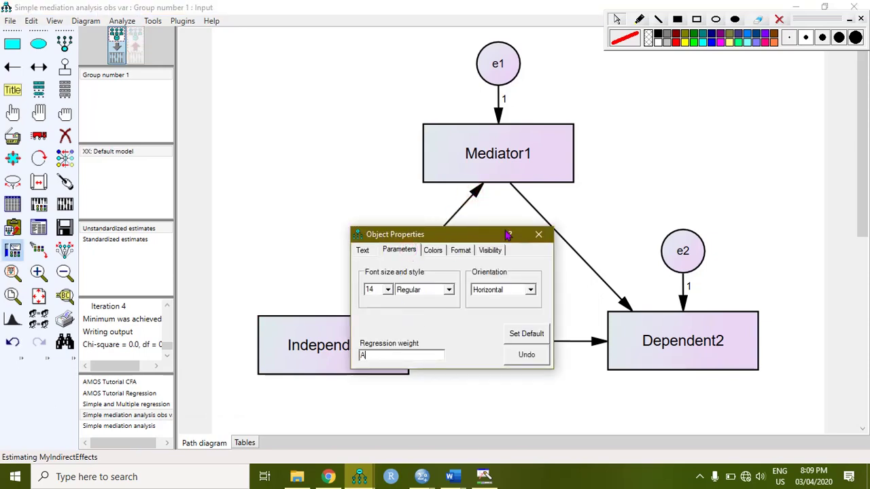
pyautogui.click(623, 301)
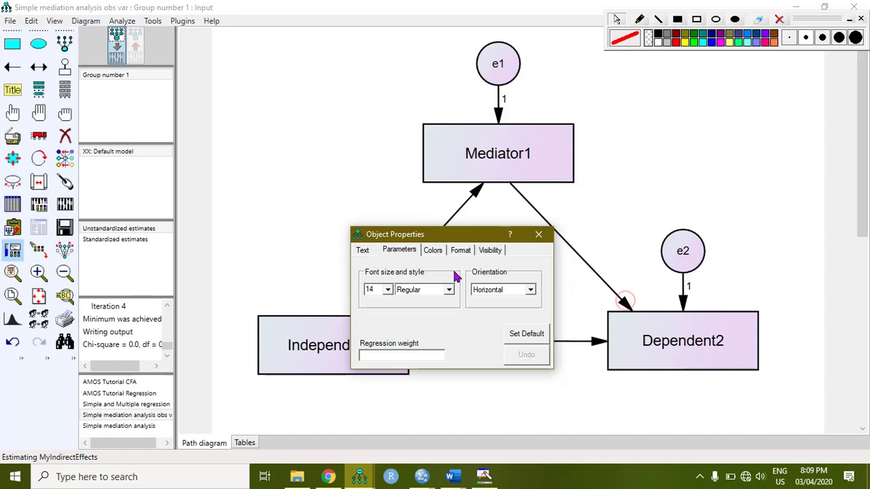
pyautogui.write('B')
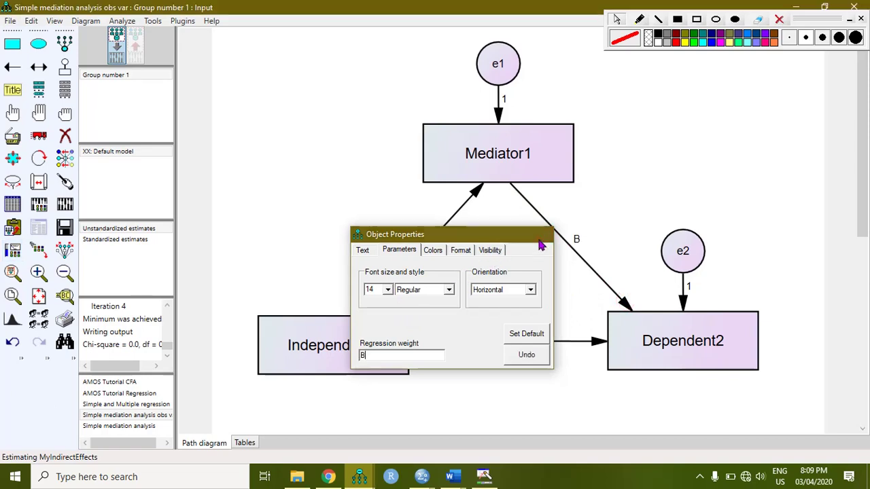
pyautogui.click(537, 236)
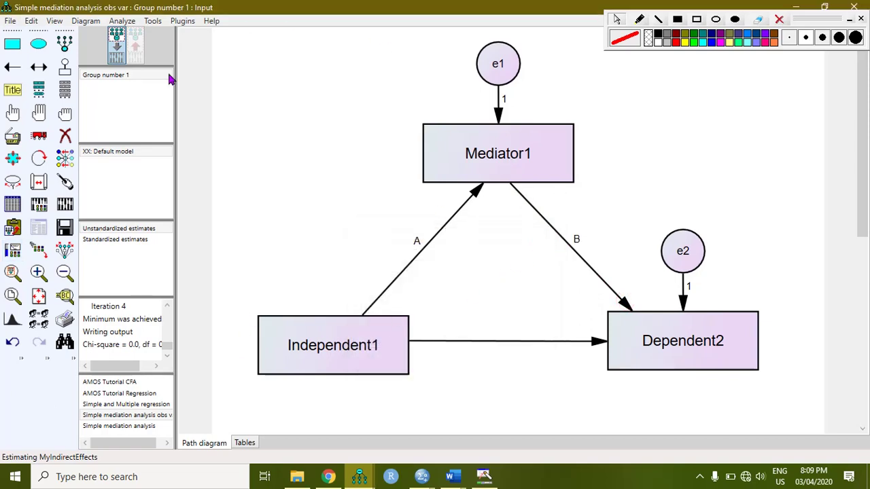
# Calculate the estimates and display the percentile-method bootstrap confidence results for the user-defined estimand A x B
pyautogui.click(65, 205)
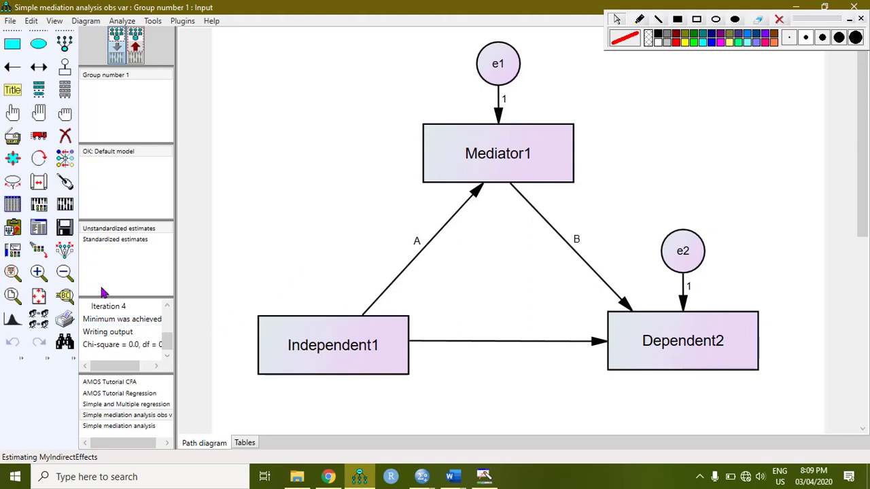
pyautogui.click(39, 236)
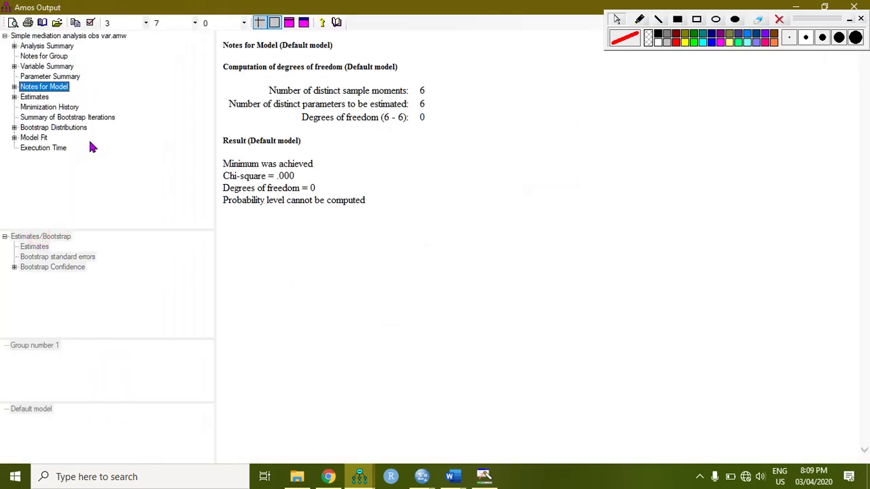
pyautogui.click(12, 100)
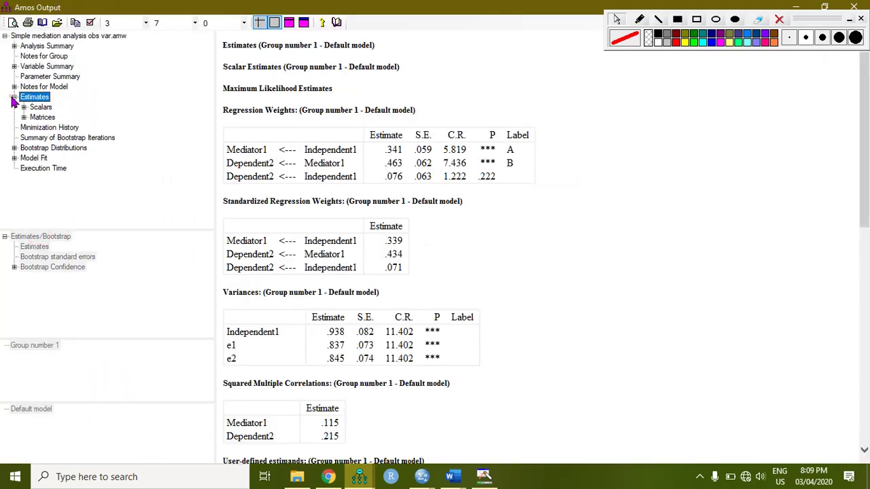
pyautogui.click(24, 110)
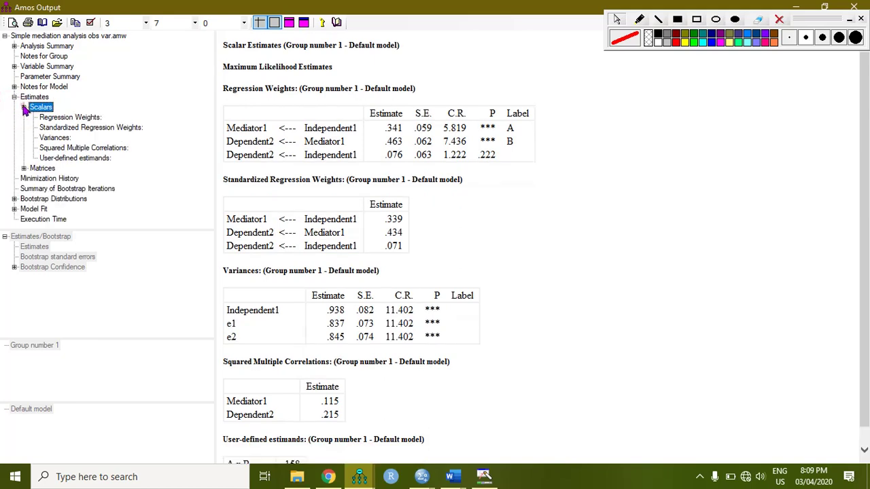
pyautogui.click(95, 162)
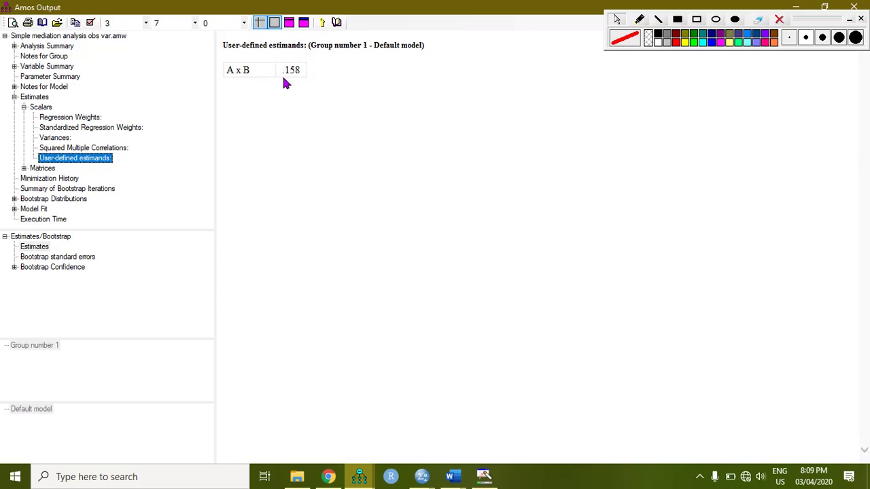
pyautogui.click(14, 267)
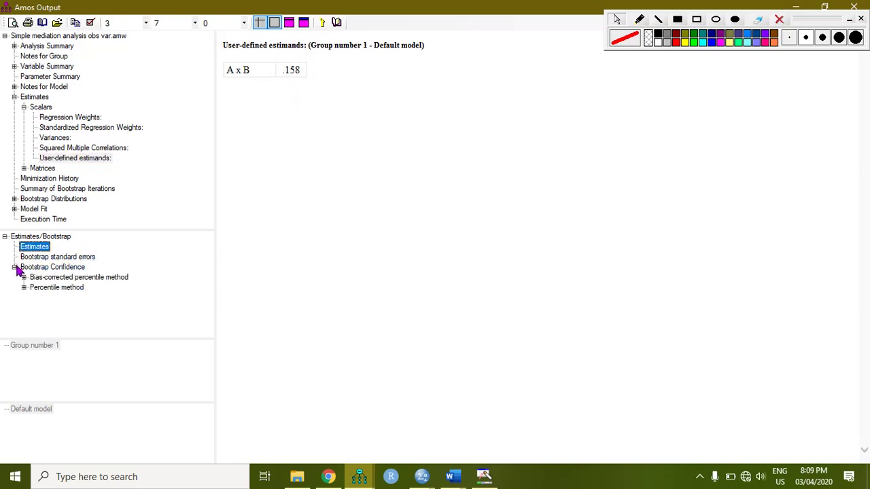
pyautogui.click(39, 288)
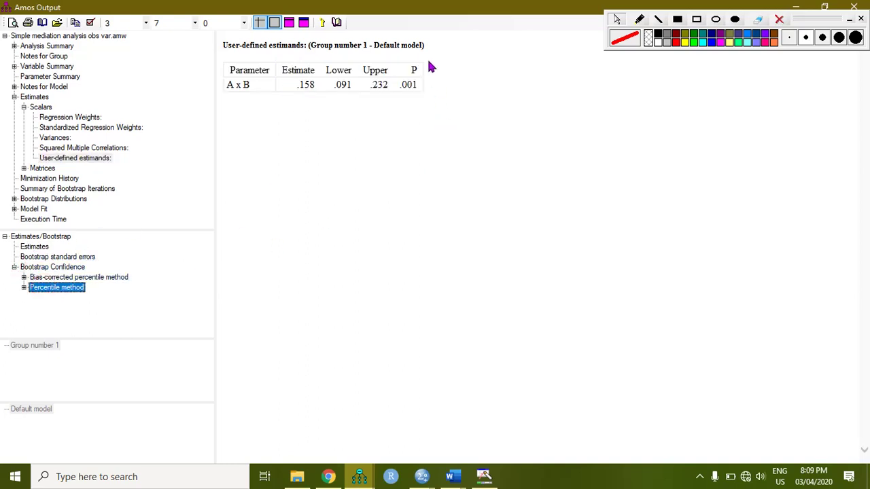
# Circle the P value of A x B in green and draw an arrow from it to the estimate
pyautogui.click(695, 42)
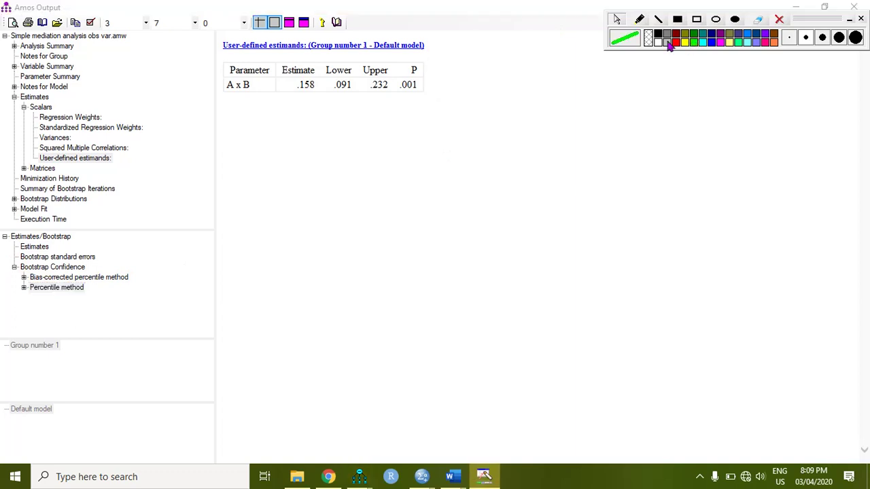
pyautogui.click(639, 21)
pyautogui.moveTo(411, 63)
pyautogui.mouseDown()
pyautogui.moveTo(394, 87)
pyautogui.moveTo(427, 102)
pyautogui.moveTo(424, 58)
pyautogui.moveTo(413, 56)
pyautogui.mouseUp()
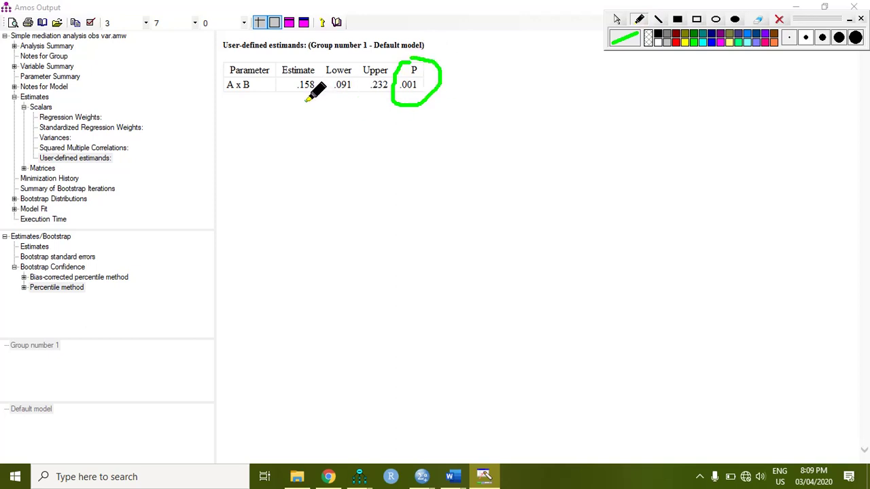
pyautogui.moveTo(307, 99)
pyautogui.mouseDown()
pyautogui.moveTo(340, 111)
pyautogui.moveTo(407, 103)
pyautogui.mouseUp()
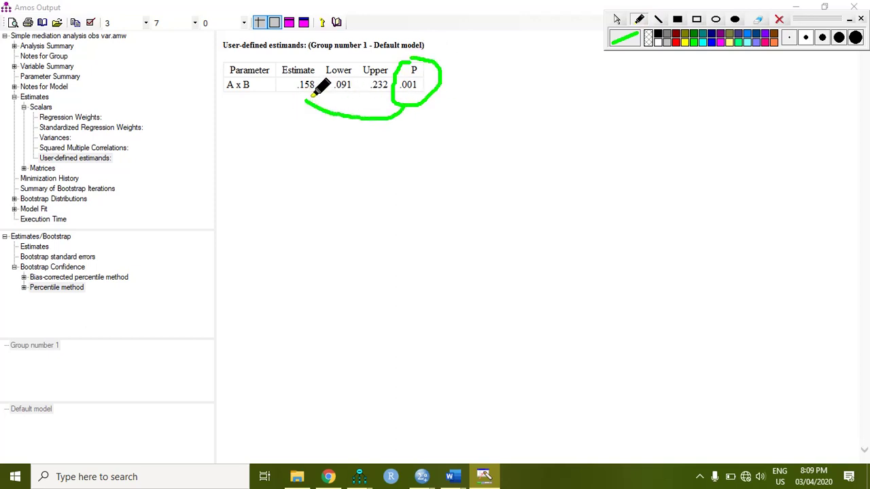
pyautogui.moveTo(312, 95)
pyautogui.mouseDown()
pyautogui.moveTo(307, 107)
pyautogui.moveTo(316, 95)
pyautogui.moveTo(332, 99)
pyautogui.mouseUp()
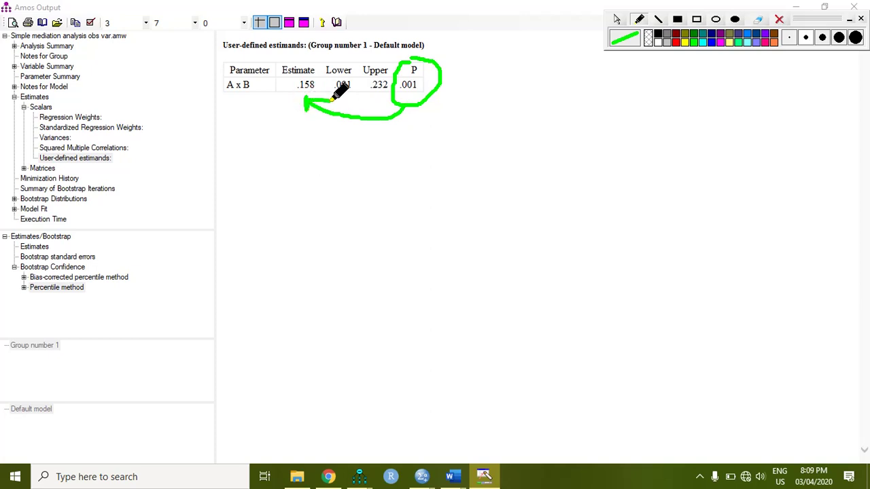
pyautogui.rightClick(268, 125)
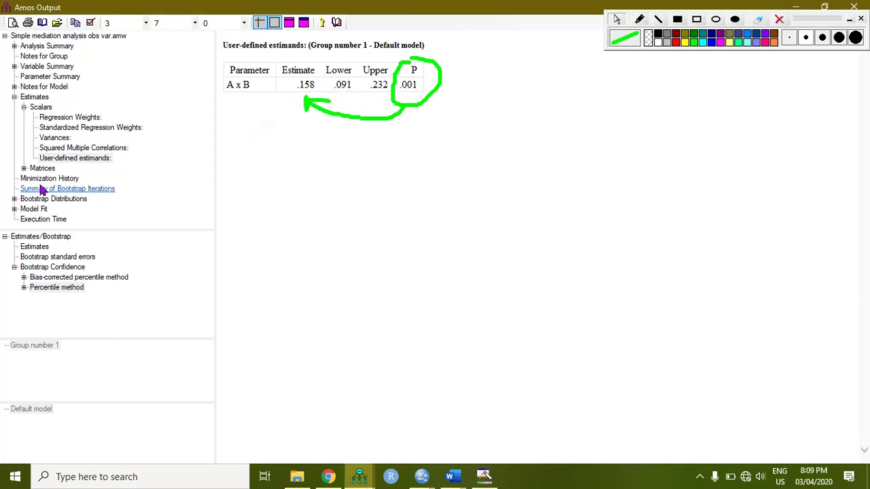
# Compare the Indirect Effects matrix with the user-defined estimand's percentile-method two-tailed significance, and clear the green annotation
pyautogui.click(24, 168)
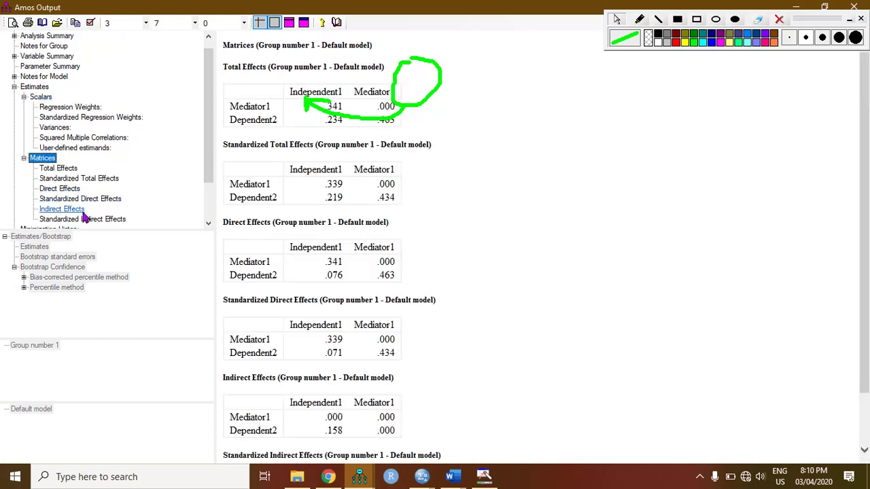
pyautogui.click(76, 211)
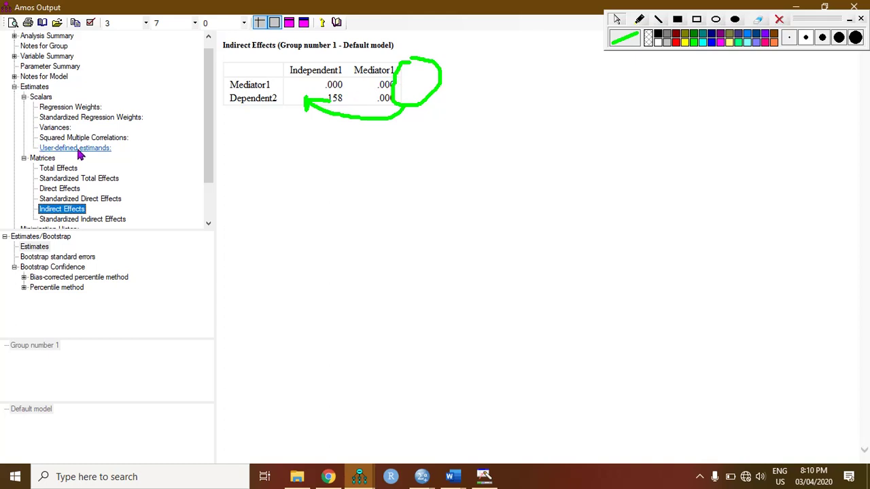
pyautogui.click(105, 148)
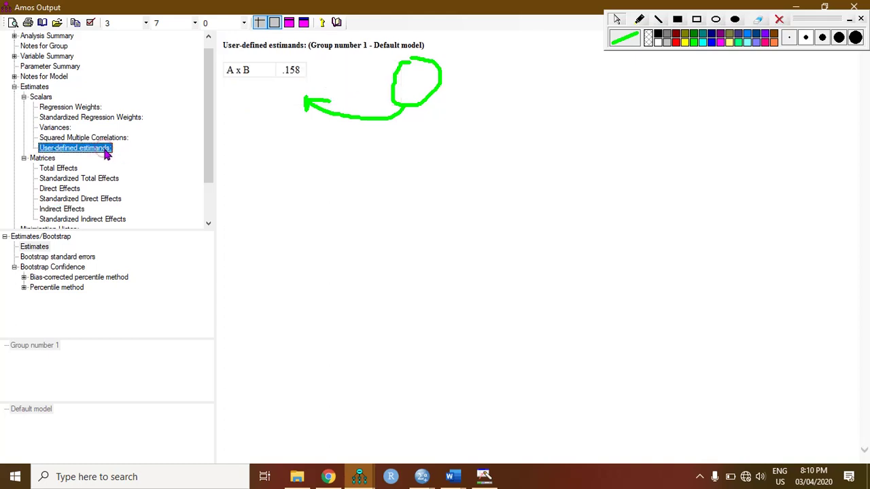
pyautogui.click(60, 289)
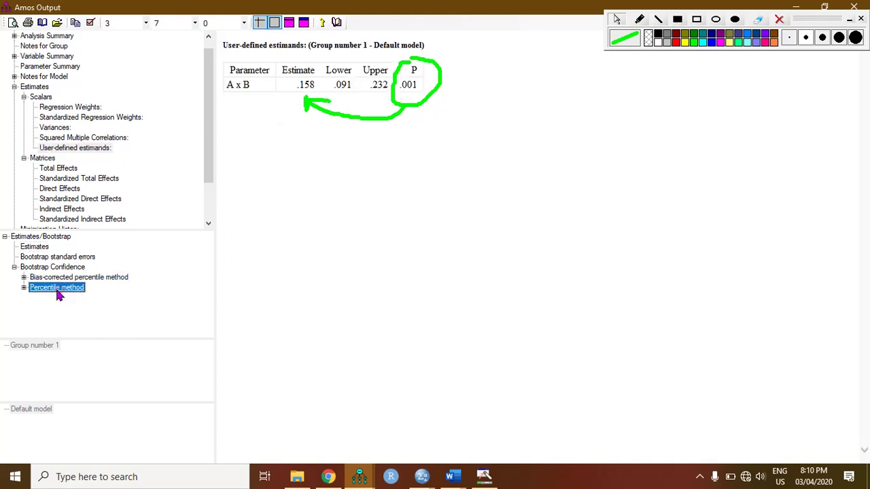
pyautogui.click(24, 288)
pyautogui.click(94, 319)
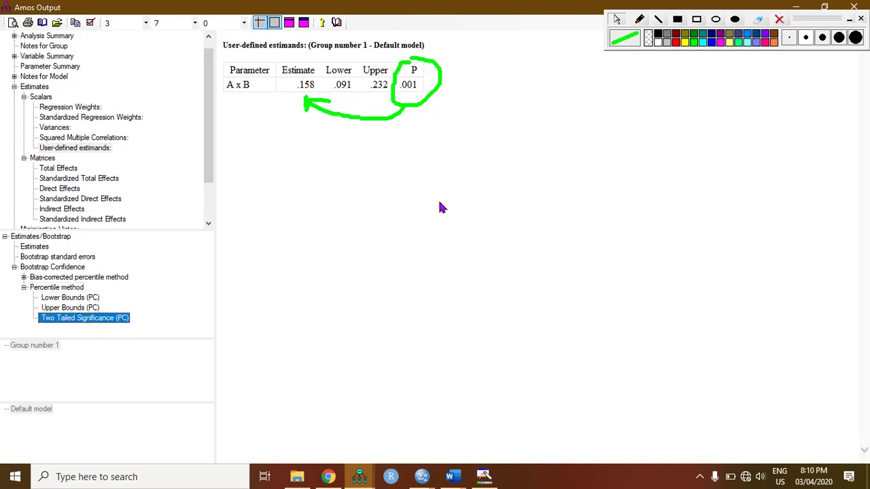
pyautogui.click(780, 19)
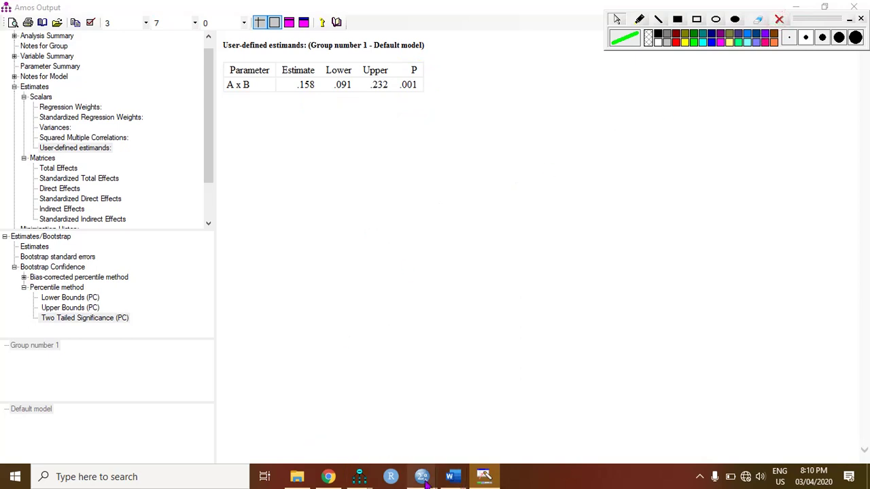
# Switch to the Amos tutorial data in SPSS Statistics and open the PROCESS v3.3 regression dialog
pyautogui.moveTo(421, 476)
pyautogui.click(490, 427)
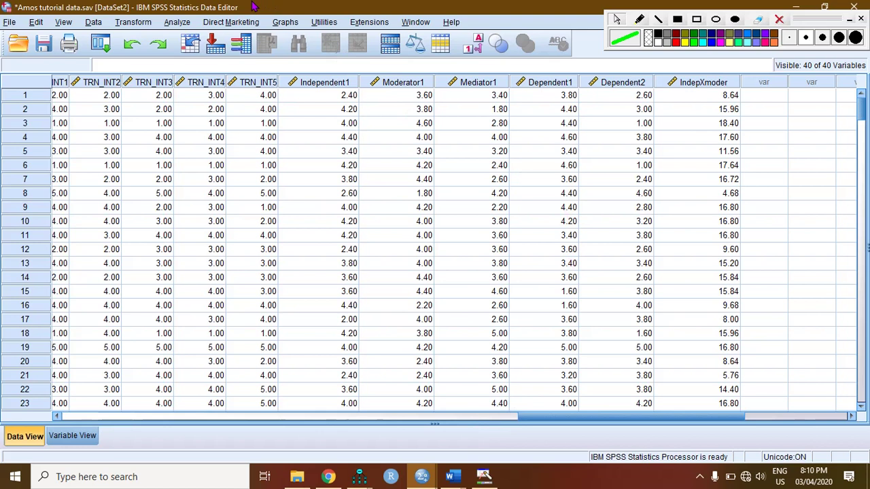
pyautogui.click(178, 22)
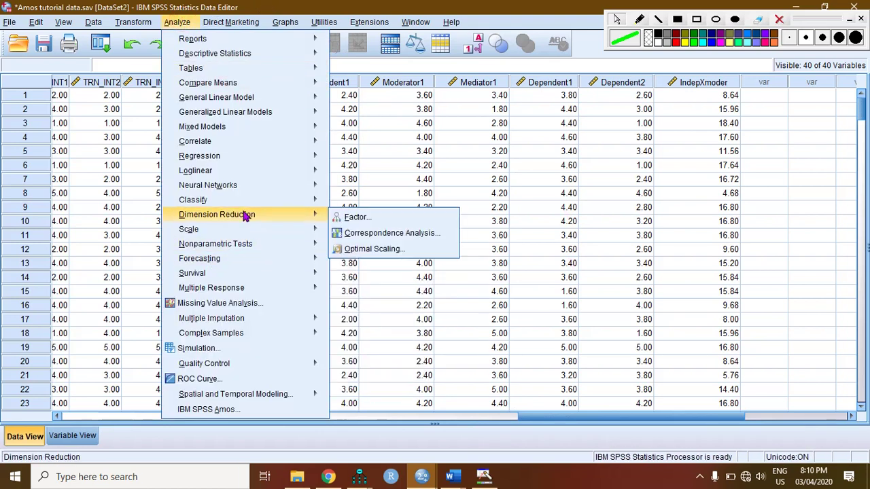
pyautogui.moveTo(299, 155)
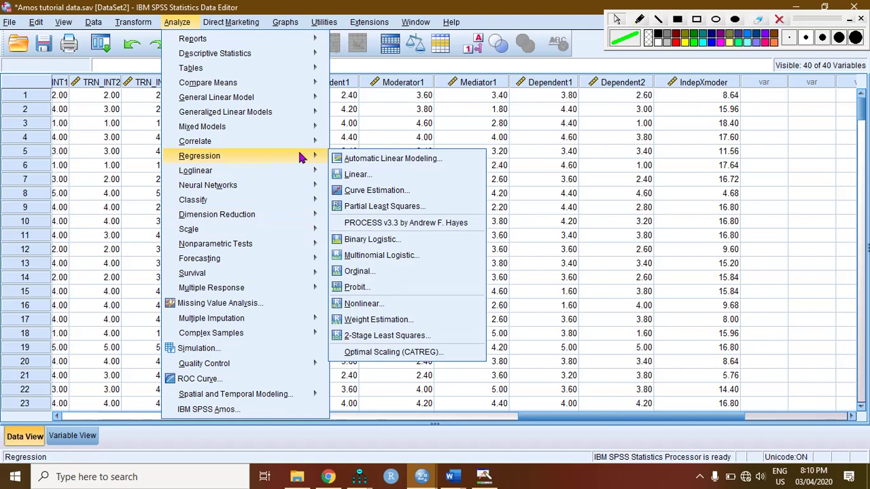
pyautogui.click(408, 224)
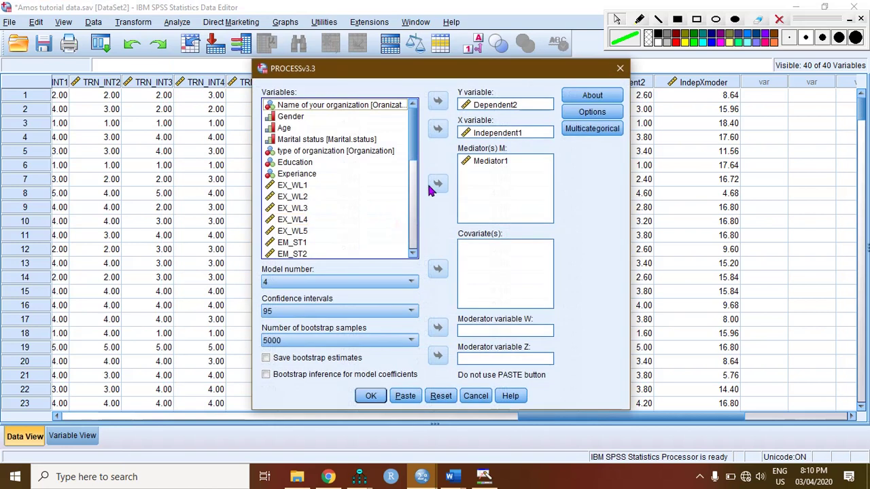
# Remove Dependent2, Independent1 and Mediator1 from the Y, X and mediator roles in PROCESS
pyautogui.click(476, 104)
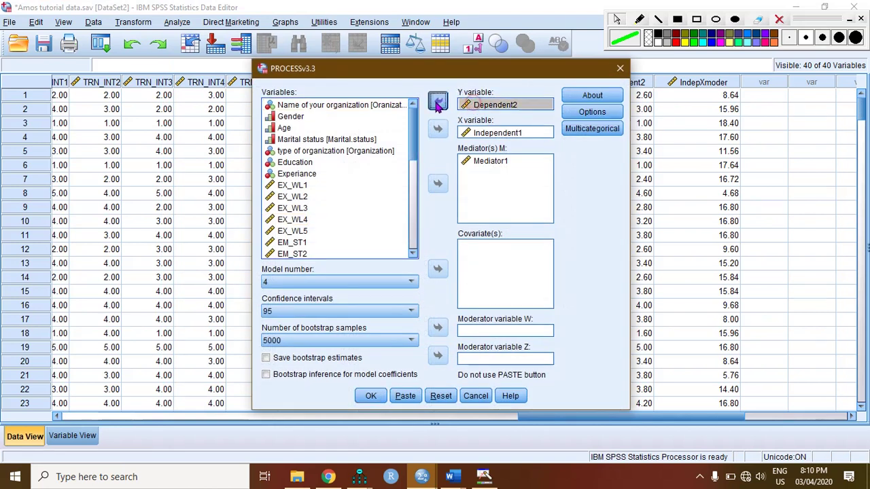
pyautogui.click(438, 102)
pyautogui.click(496, 133)
pyautogui.click(438, 129)
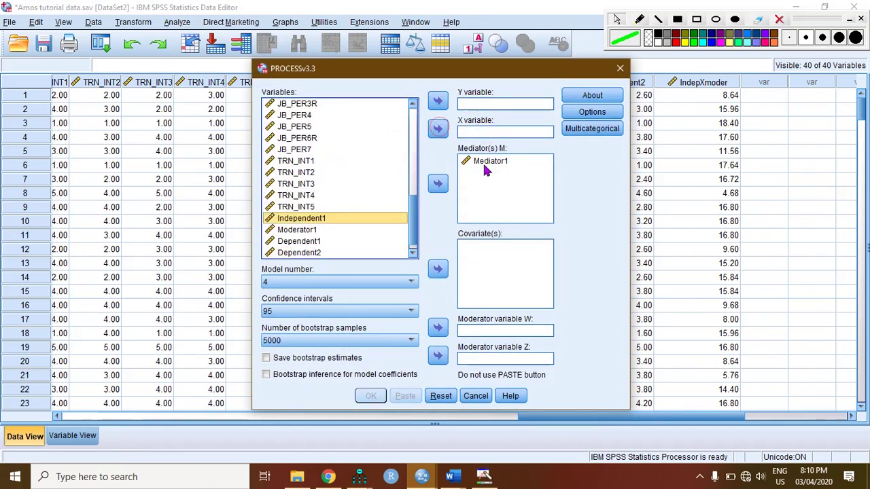
pyautogui.click(486, 163)
pyautogui.click(438, 184)
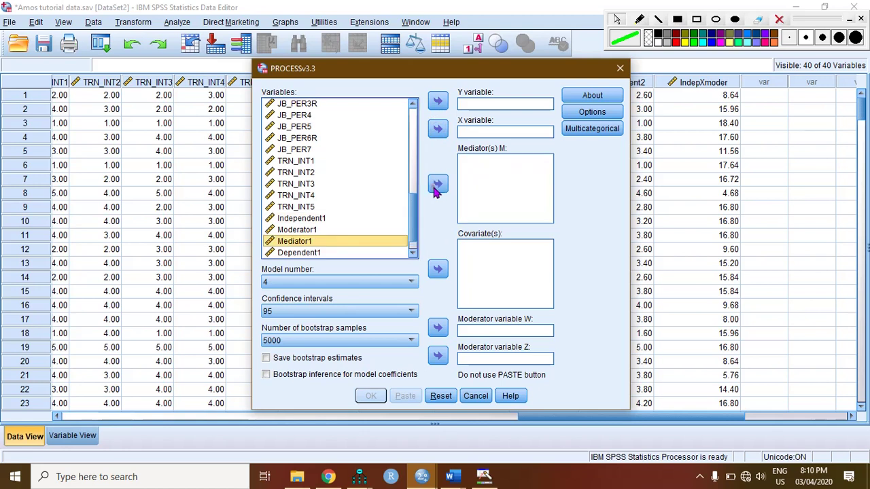
# Choose PROCESS model number 4 and assign Dependent2 as Y, Independent1 as X and Mediator1 as the mediator
pyautogui.click(412, 282)
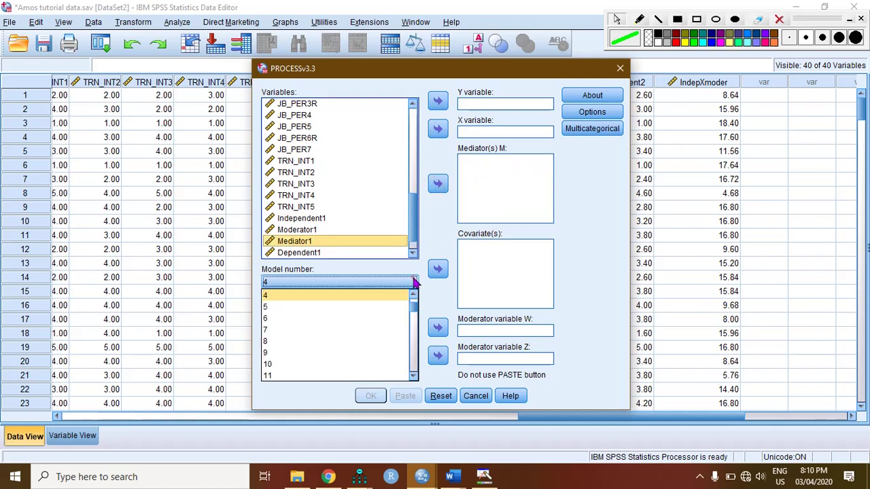
pyautogui.click(324, 297)
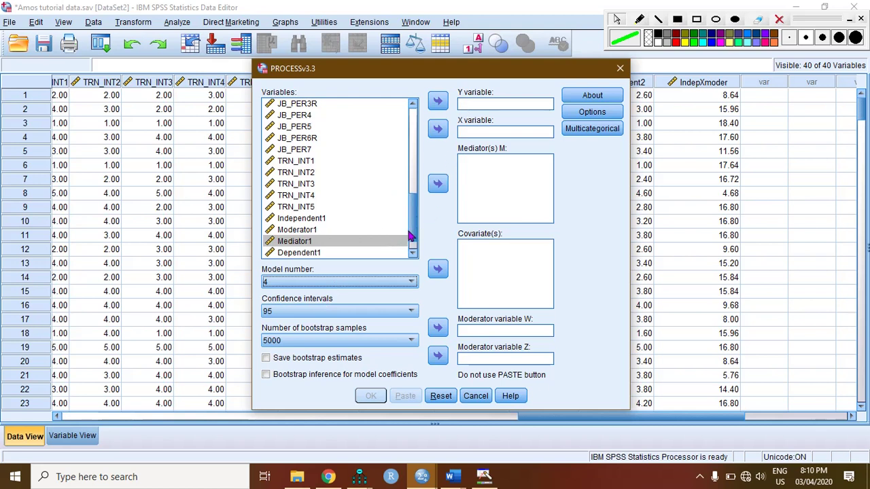
pyautogui.moveTo(414, 230); pyautogui.dragTo(414, 243)
pyautogui.click(336, 241)
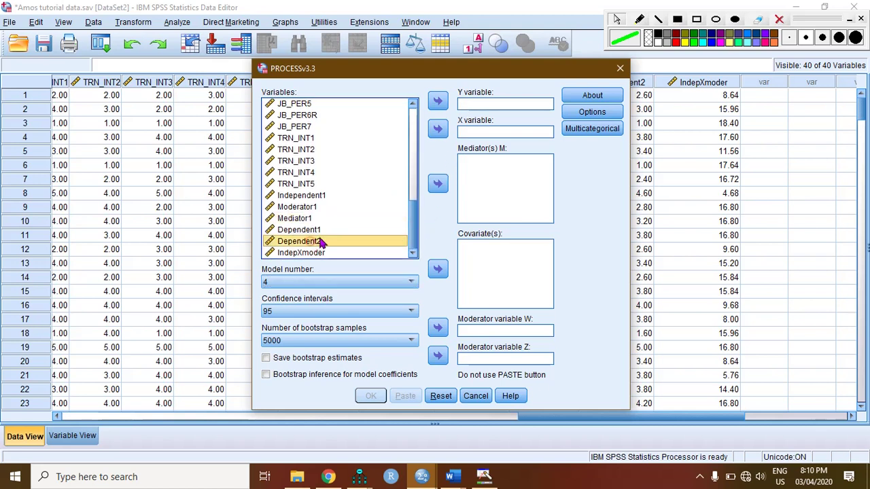
pyautogui.click(439, 102)
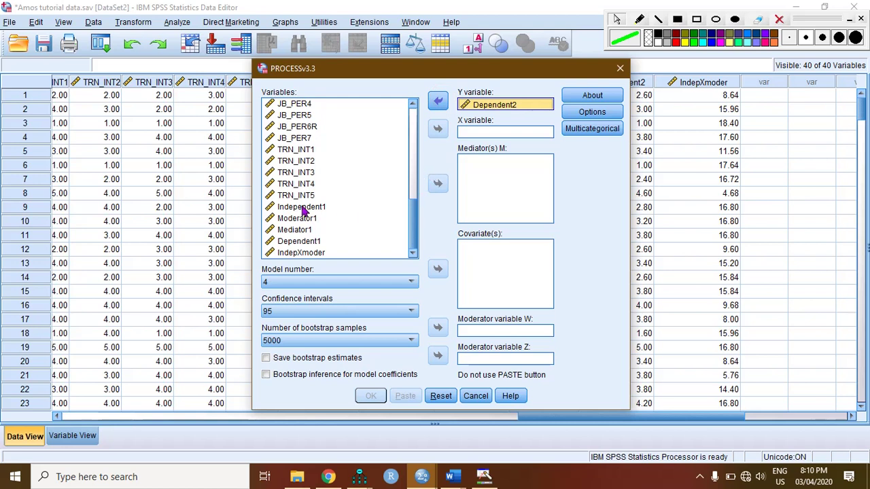
pyautogui.click(303, 206)
pyautogui.click(438, 129)
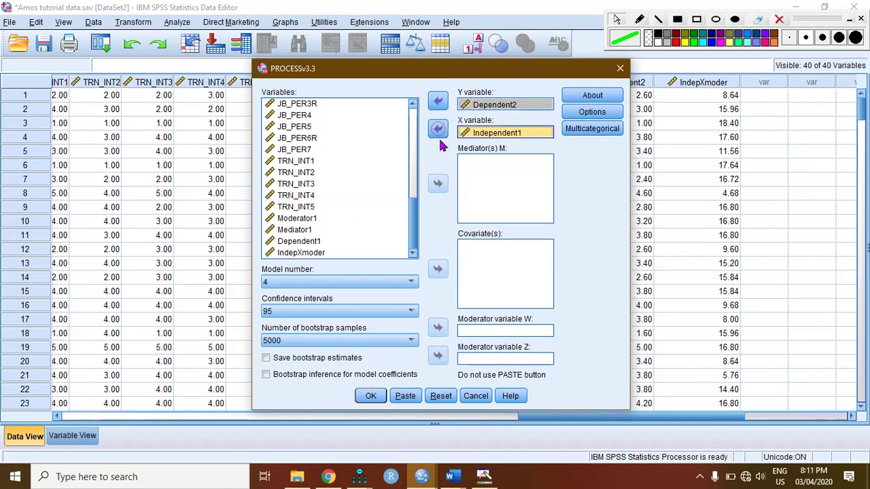
pyautogui.click(304, 231)
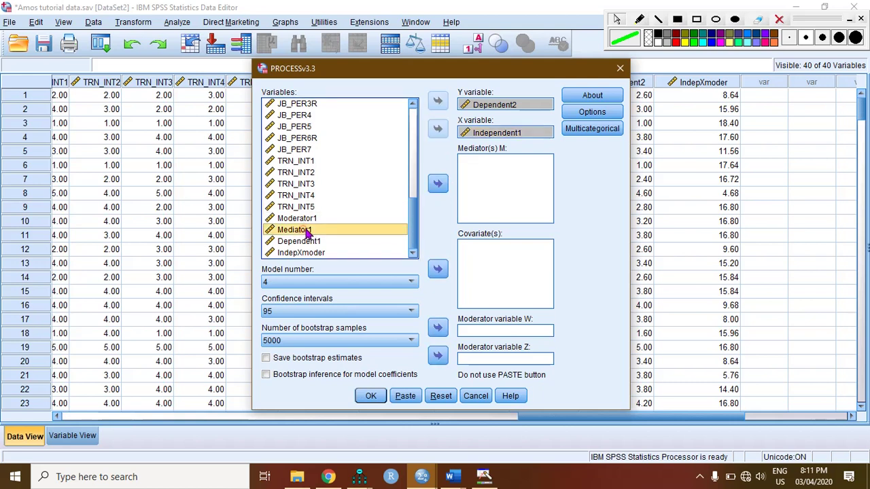
pyautogui.click(438, 183)
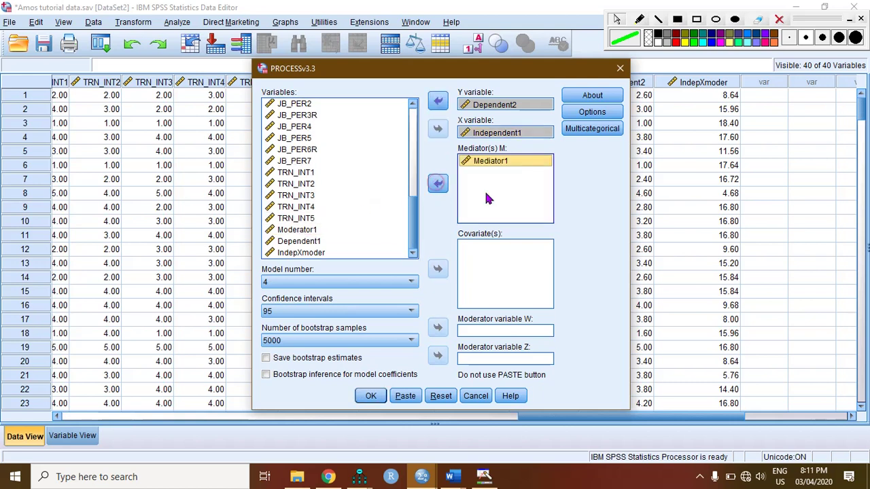
# In the PROCESS options, clear and re-enable the total effect model, effect size and standardized coefficients for the mediation
pyautogui.click(592, 112)
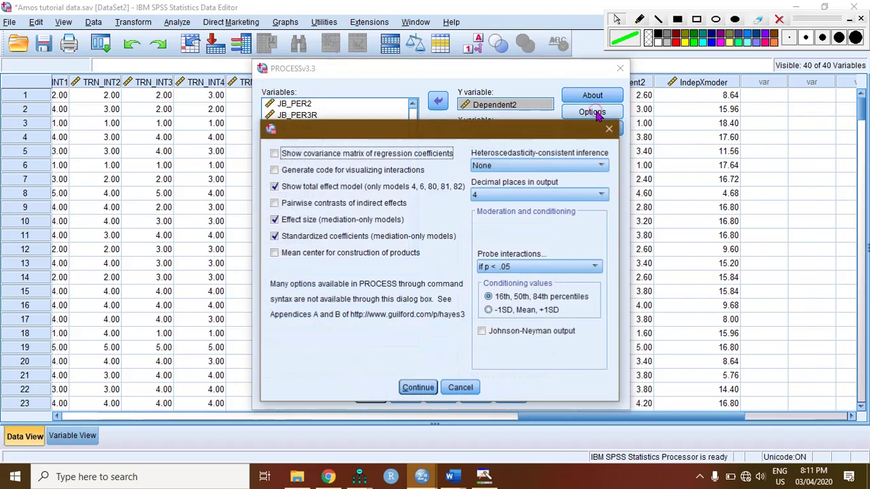
pyautogui.click(274, 186)
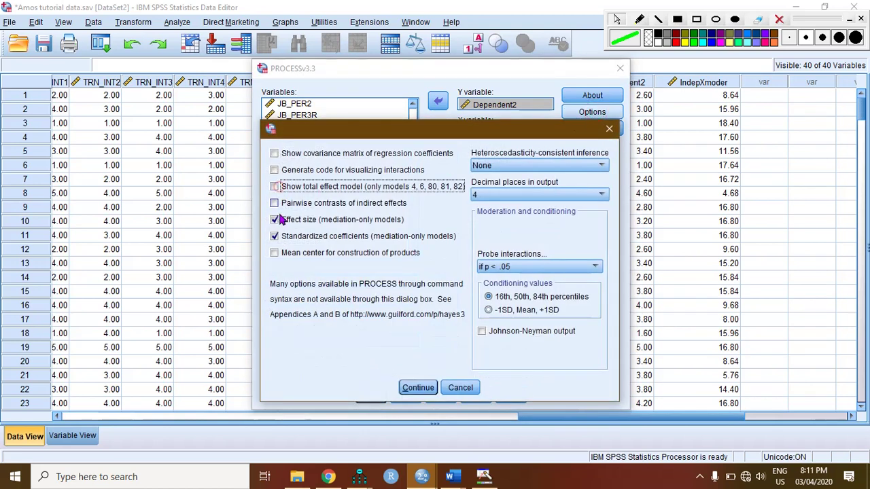
pyautogui.click(274, 220)
pyautogui.click(274, 236)
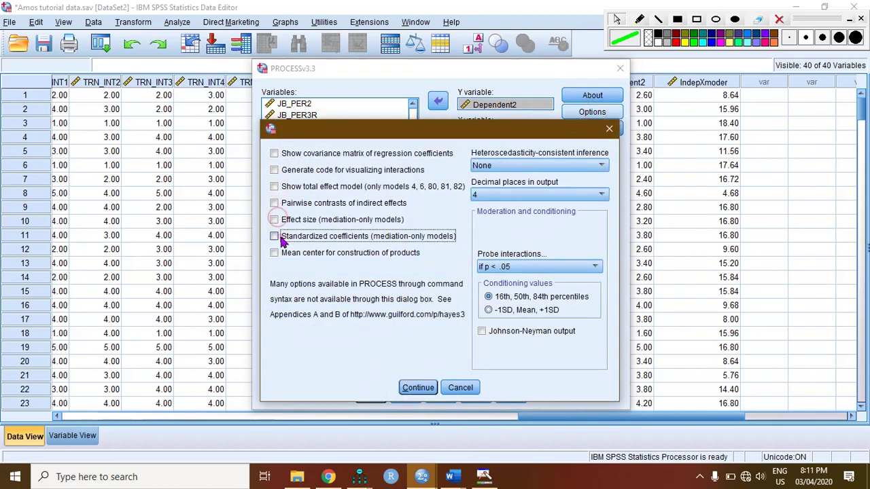
pyautogui.click(276, 191)
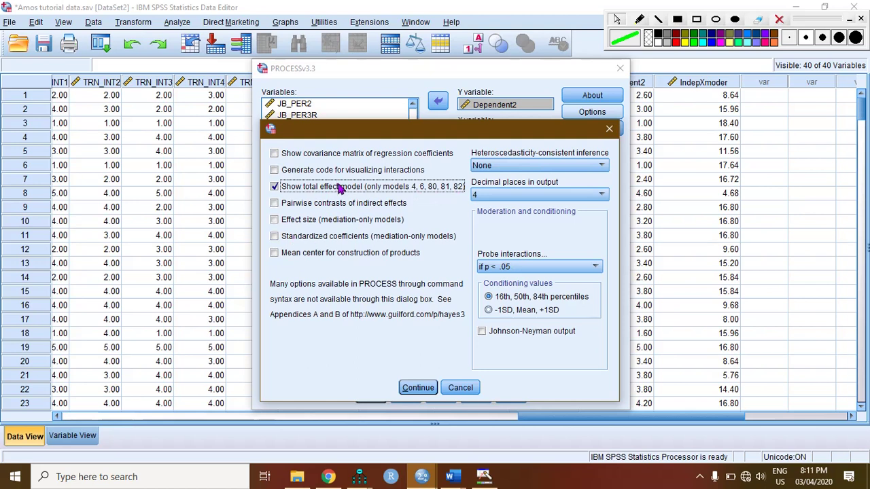
pyautogui.click(302, 225)
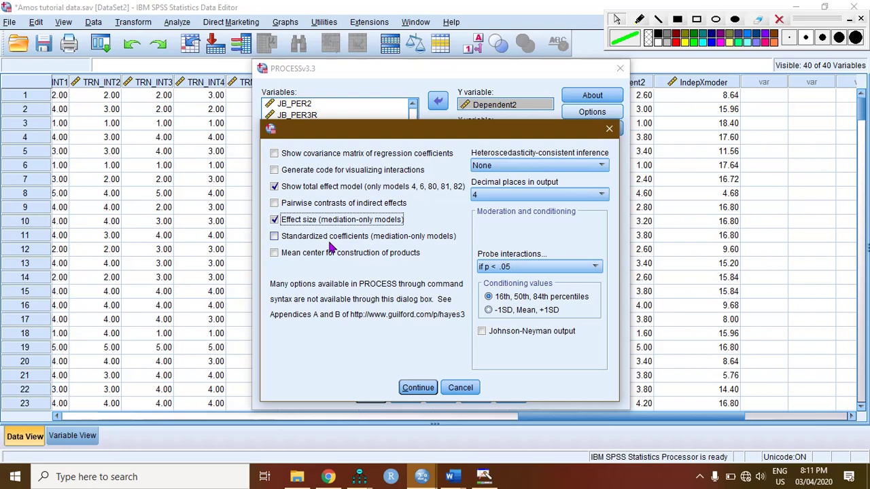
pyautogui.click(307, 242)
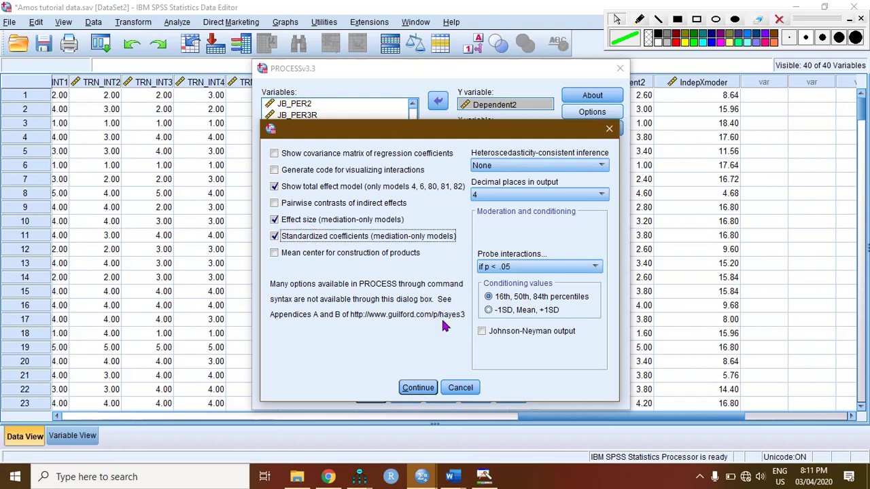
# Keep 4 decimal places and interaction probing at "if p < .05" in the PROCESS options, and run the analysis
pyautogui.click(596, 197)
pyautogui.click(563, 226)
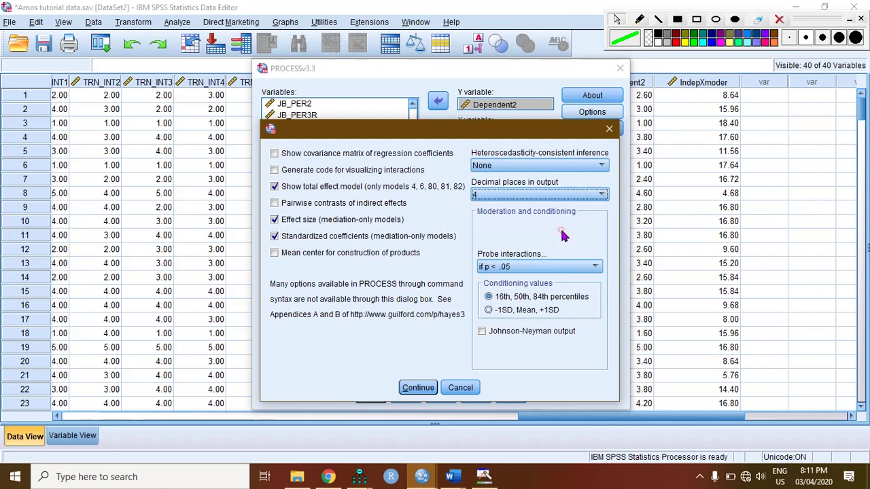
pyautogui.click(580, 266)
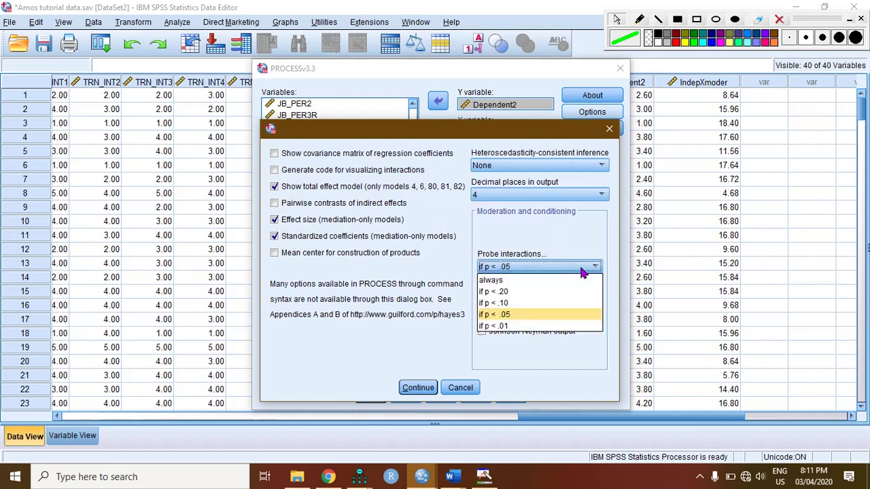
pyautogui.click(568, 313)
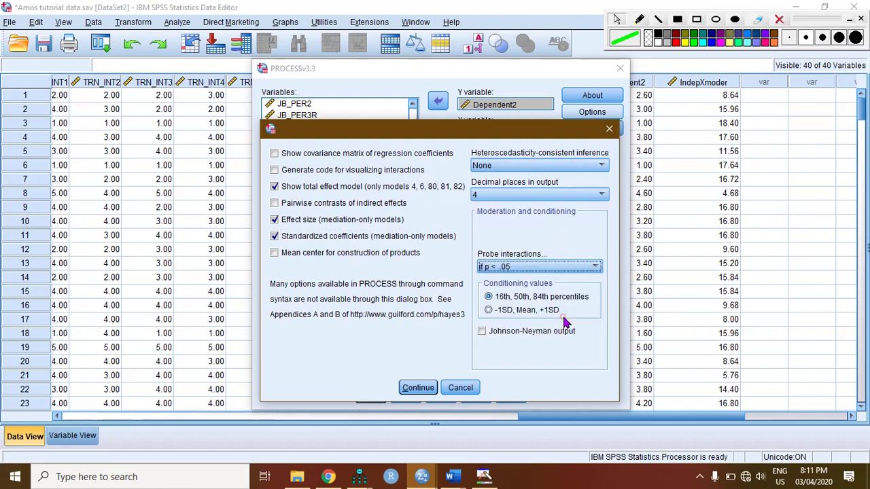
pyautogui.click(422, 388)
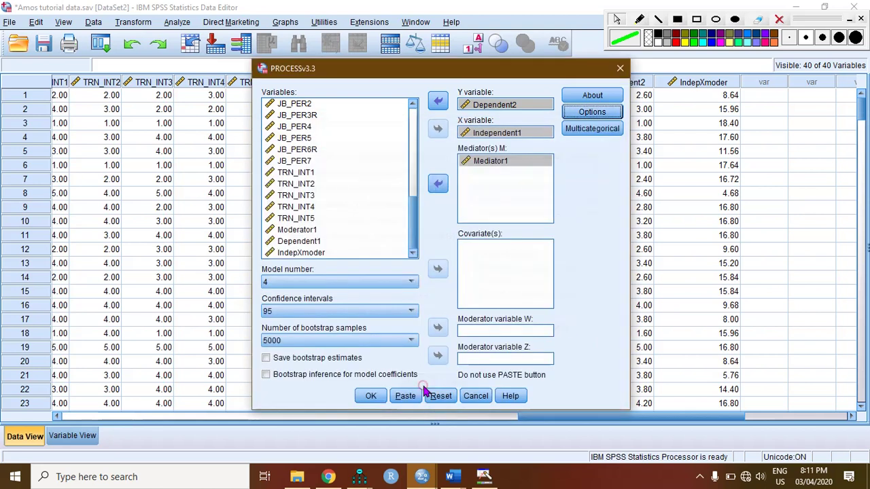
pyautogui.click(370, 398)
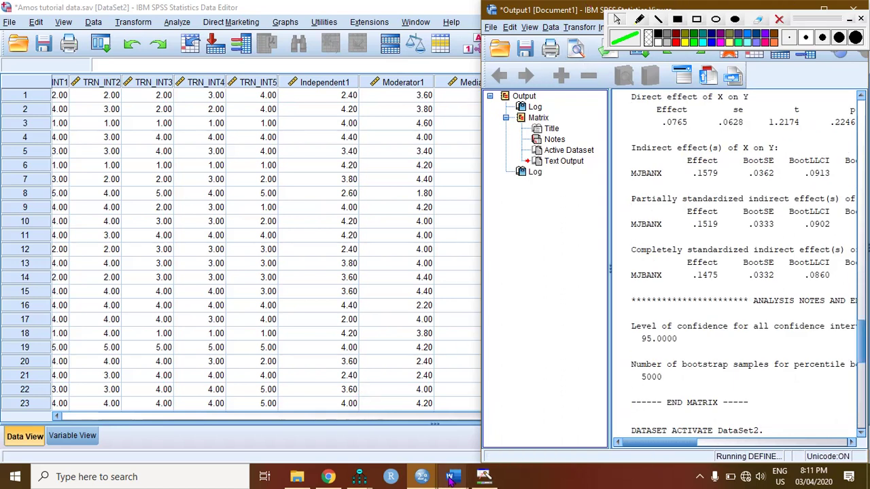
# Switch to the blank Word document and set its ribbon display to "Show Tabs and Commands", moving the annotation toolbar out of the way
pyautogui.moveTo(452, 477)
pyautogui.click(489, 432)
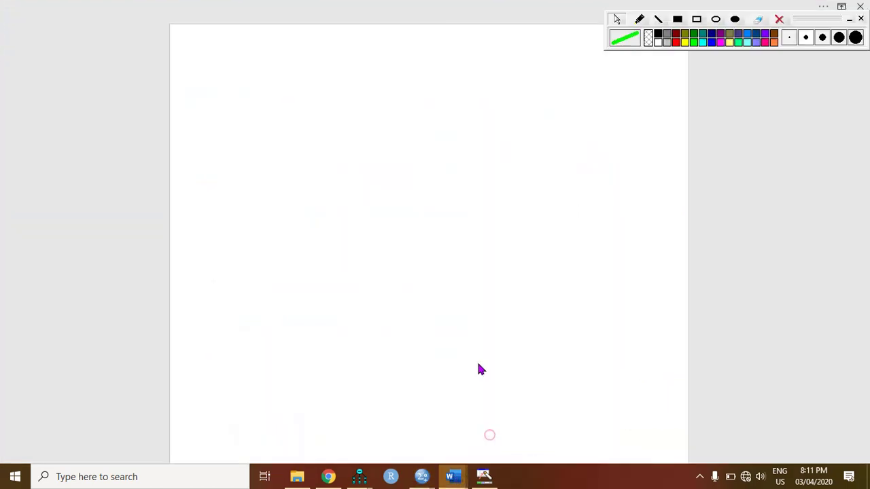
pyautogui.moveTo(831, 8)
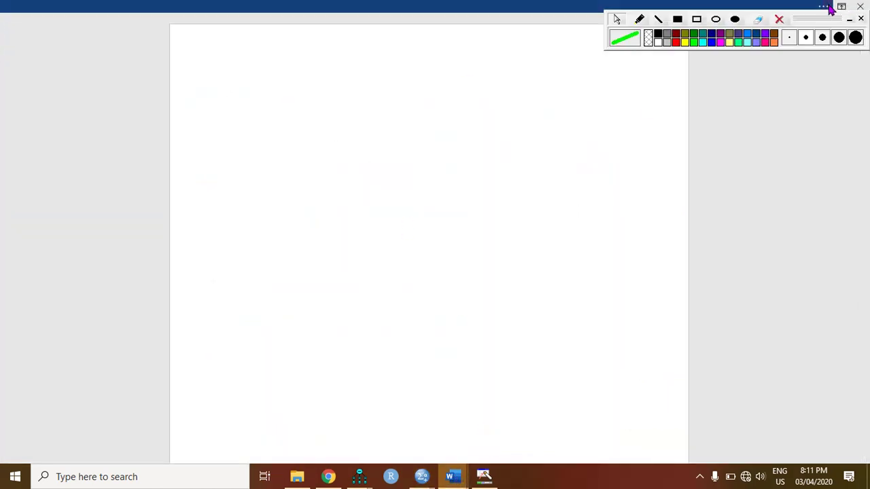
pyautogui.click(824, 5)
pyautogui.moveTo(822, 17); pyautogui.dragTo(830, 87)
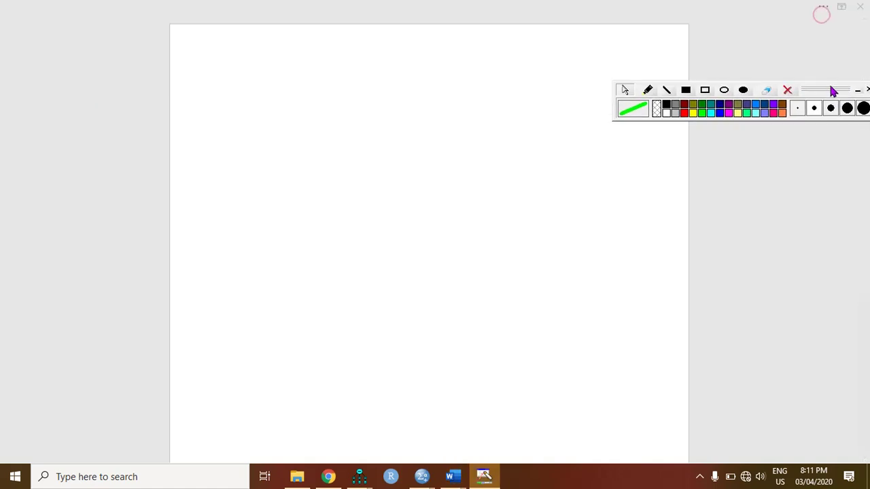
pyautogui.click(822, 6)
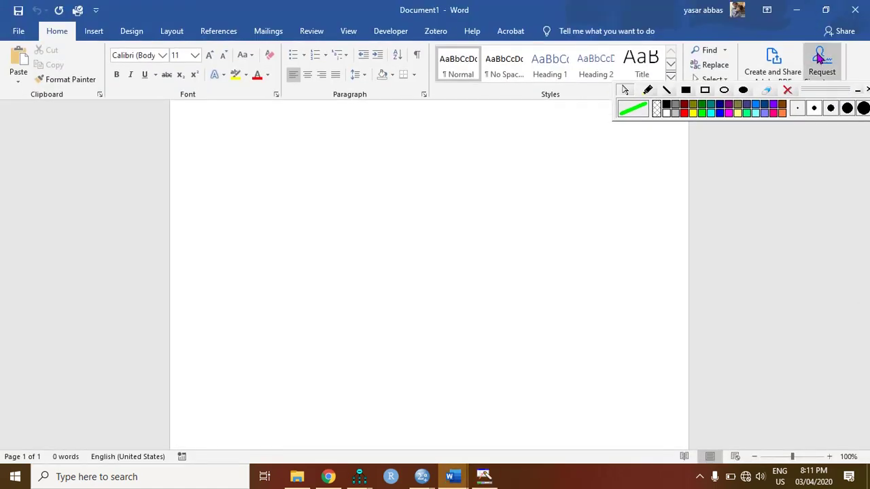
pyautogui.click(767, 9)
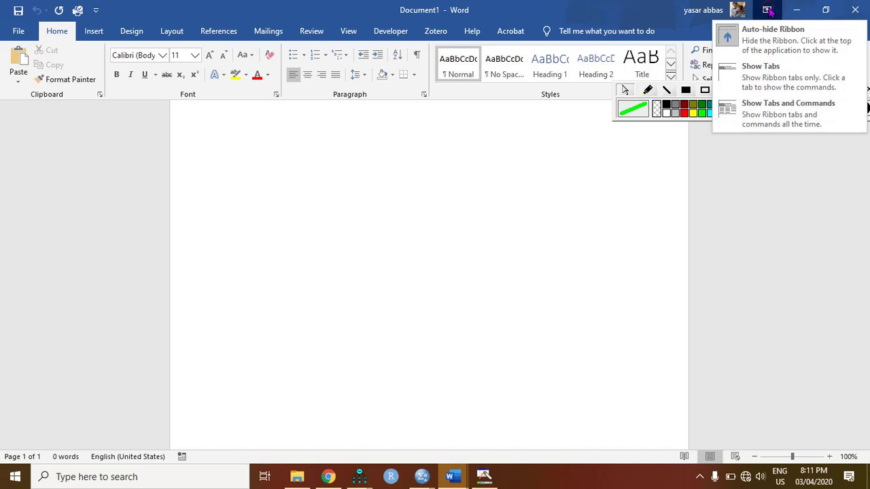
pyautogui.click(797, 113)
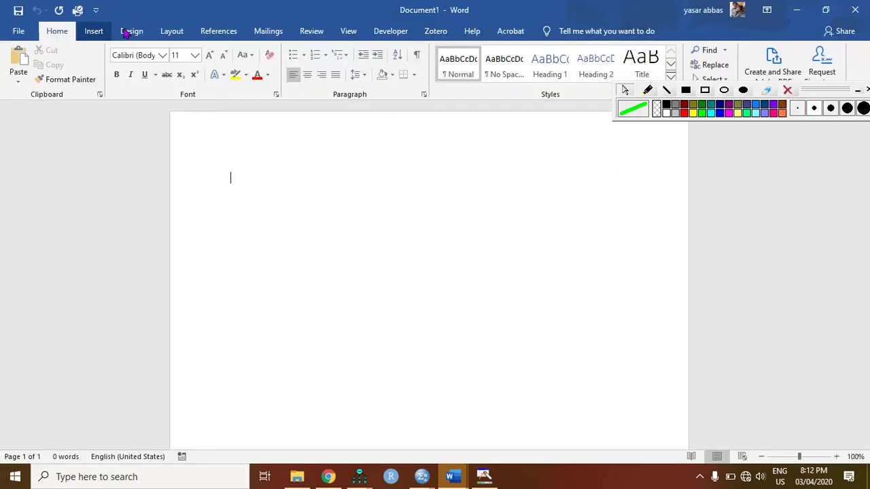
# Insert a table with six columns and three rows into the blank document
pyautogui.click(96, 28)
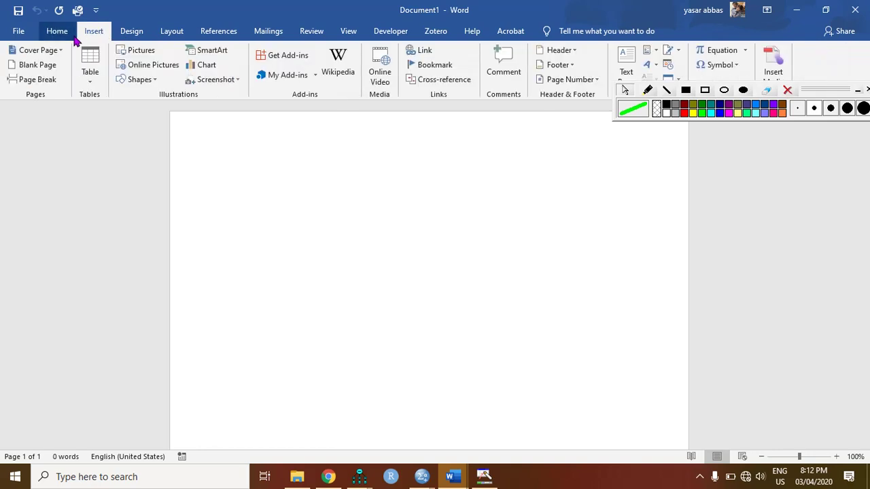
pyautogui.click(95, 81)
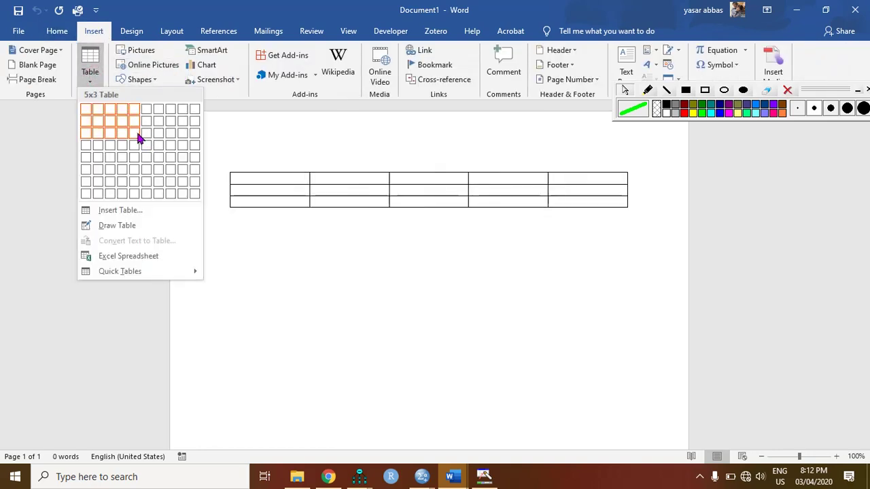
pyautogui.click(145, 138)
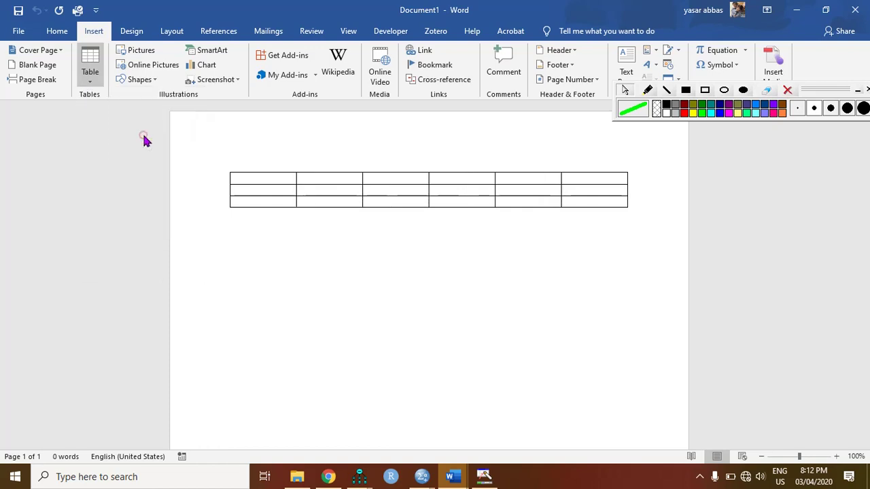
# Enter "Total effect" and "Direct effect" as the table's column headings and complete the last row's label as "Process Macro"
pyautogui.click(276, 179)
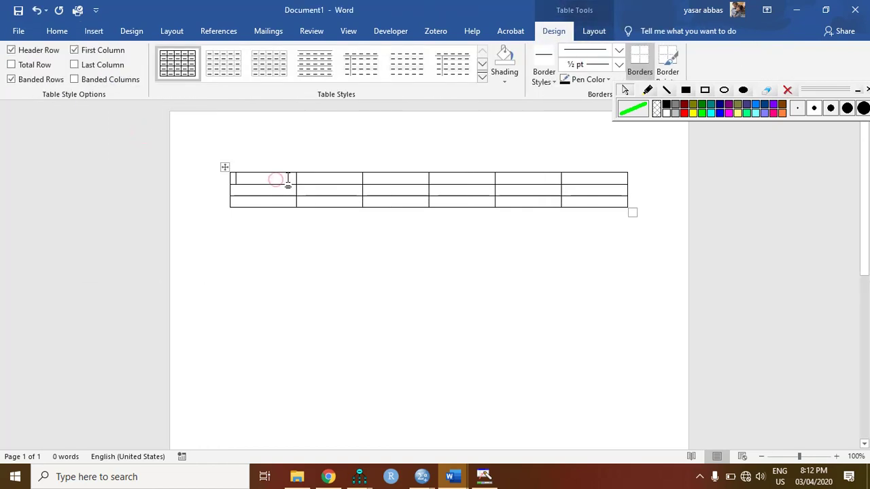
pyautogui.press('Tab')
pyautogui.write('T')
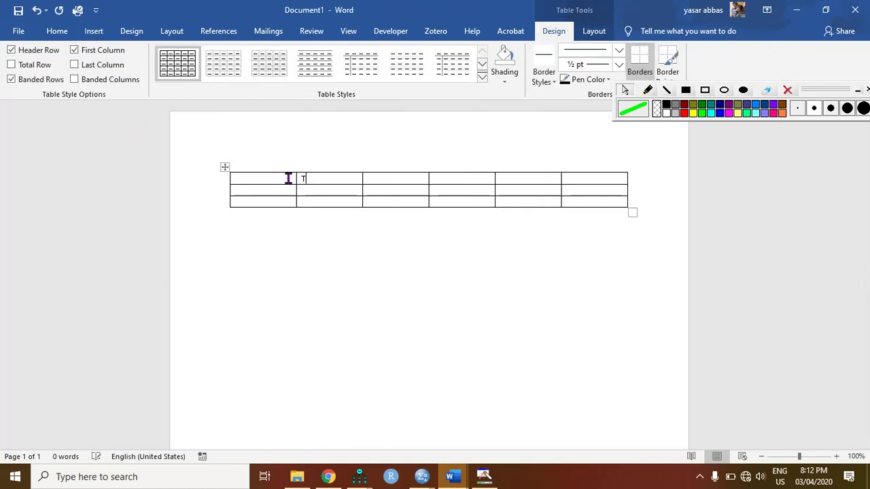
pyautogui.write('otal effect')
pyautogui.press('Tab')
pyautogui.write('Direct')
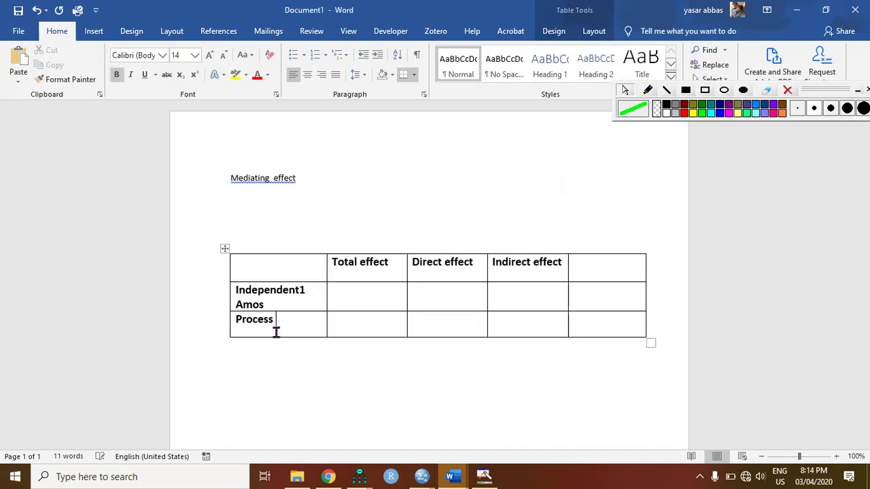
pyautogui.write('Macro')
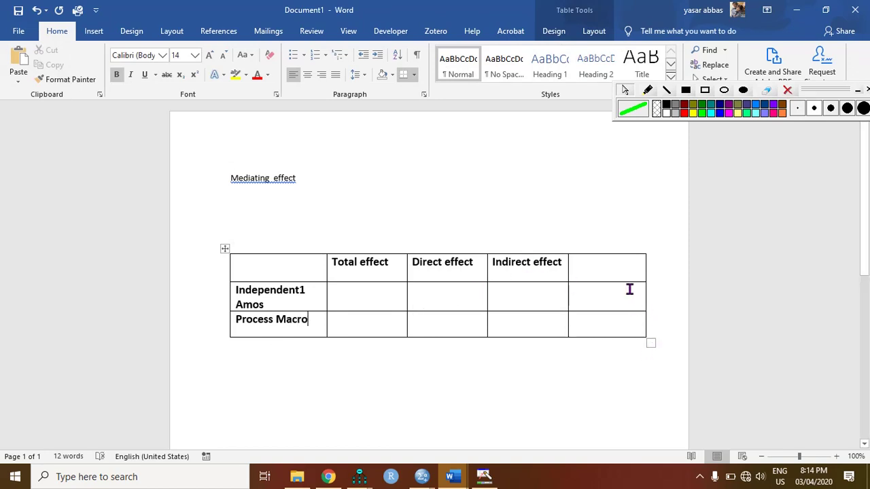
# Switch to the SPSS output viewer at full size and examine the PROCESS model 4 results for the mediator outcome
pyautogui.moveTo(817, 97); pyautogui.dragTo(821, 66)
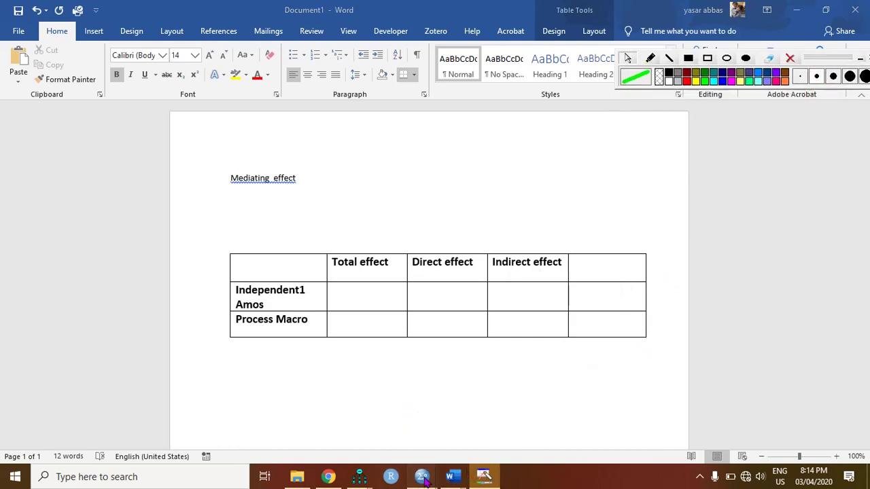
pyautogui.moveTo(421, 477)
pyautogui.moveTo(499, 415)
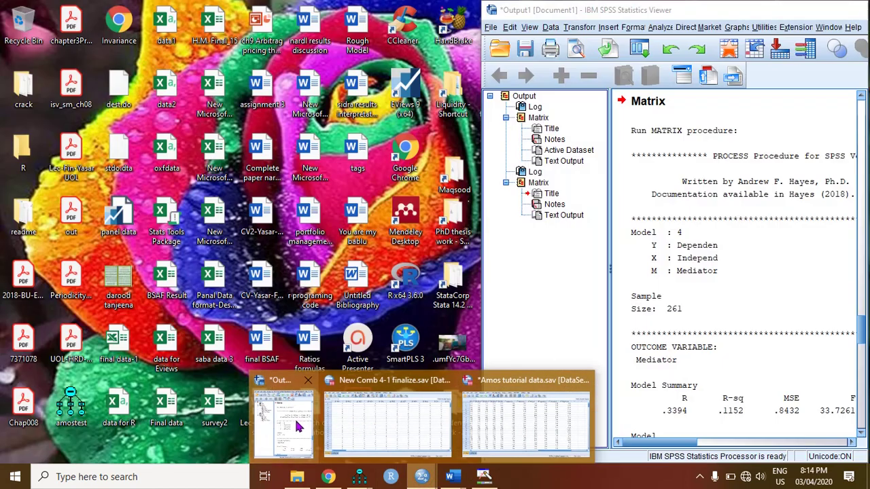
pyautogui.click(294, 421)
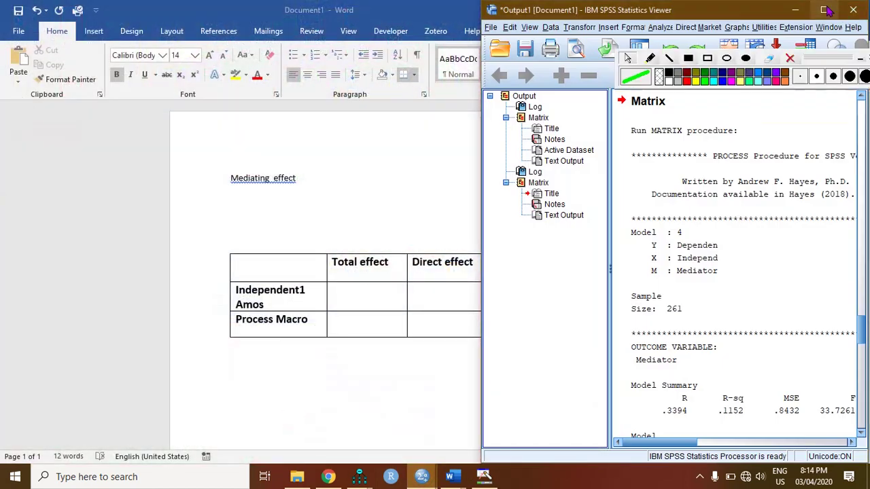
pyautogui.click(824, 10)
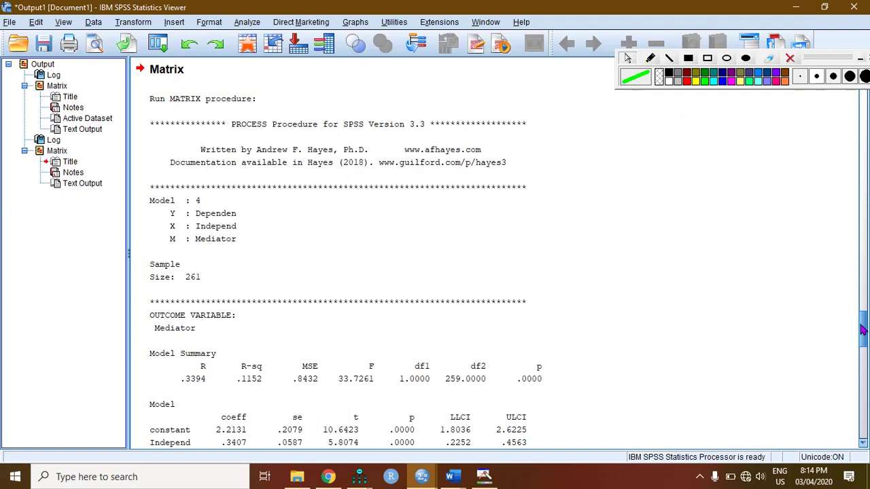
pyautogui.click(223, 169)
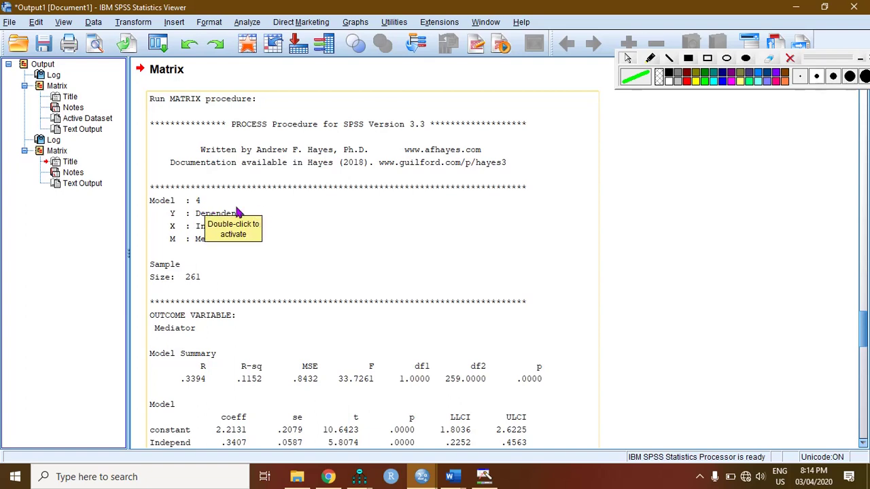
pyautogui.click(417, 235)
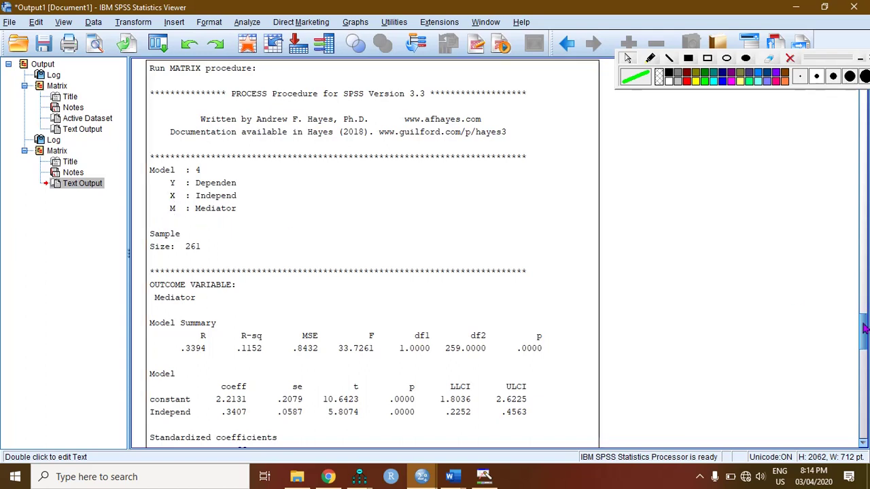
pyautogui.moveTo(864, 324); pyautogui.dragTo(865, 345)
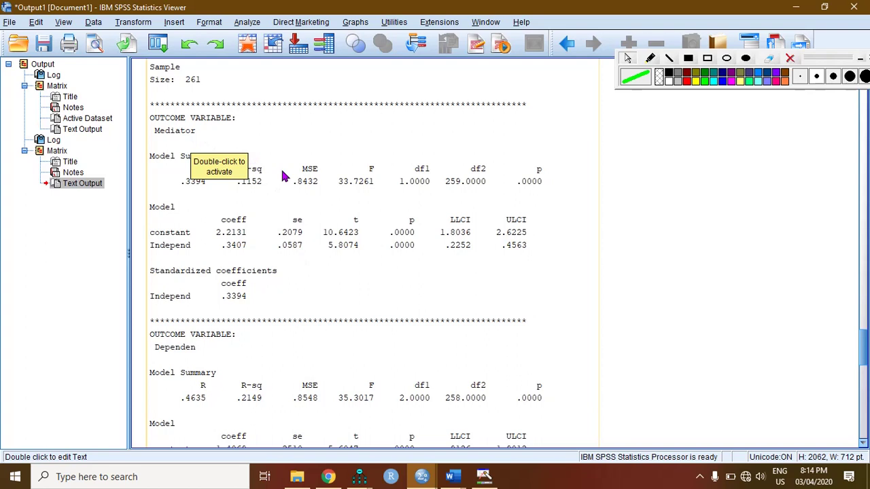
# Restore the SPSS output window to a smaller size beside the Word table, and switch to the simple mediation path diagram in Amos
pyautogui.click(824, 8)
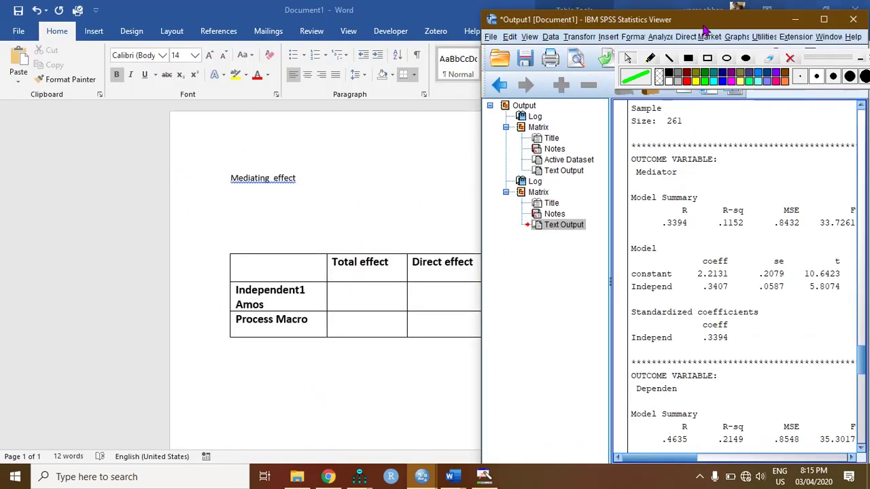
pyautogui.moveTo(706, 27); pyautogui.dragTo(688, 17)
pyautogui.moveTo(361, 479)
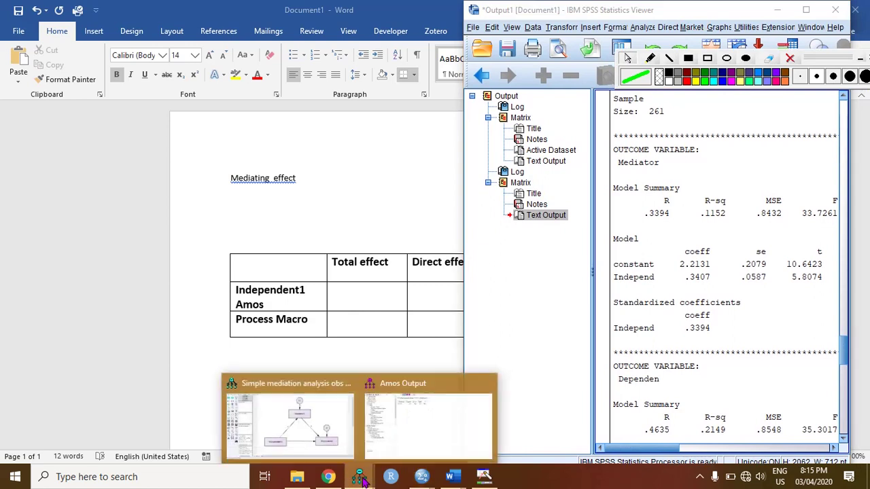
pyautogui.click(312, 398)
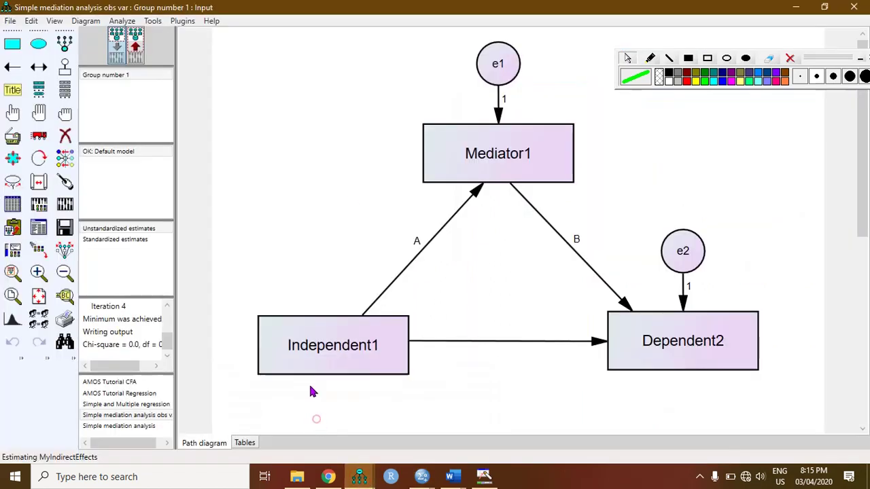
pyautogui.click(823, 7)
pyautogui.moveTo(458, 19); pyautogui.dragTo(272, 0)
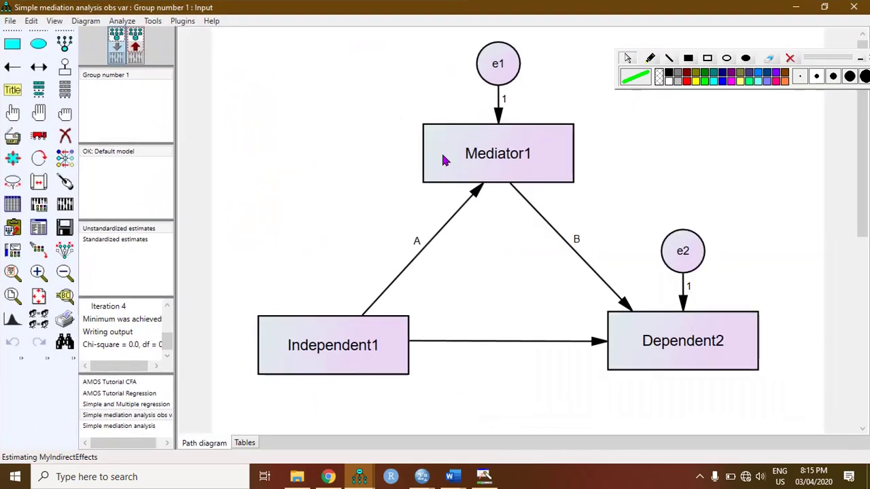
# Place a smaller Amos window beside the SPSS output and show the unstandardized estimates on the enlarged path diagram
pyautogui.click(824, 7)
pyautogui.moveTo(509, 24); pyautogui.dragTo(325, 19)
pyautogui.click(68, 299)
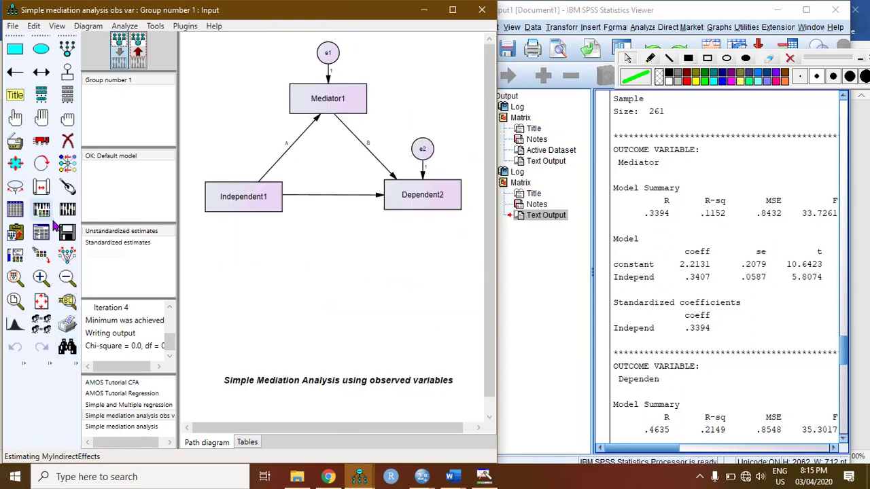
pyautogui.click(137, 58)
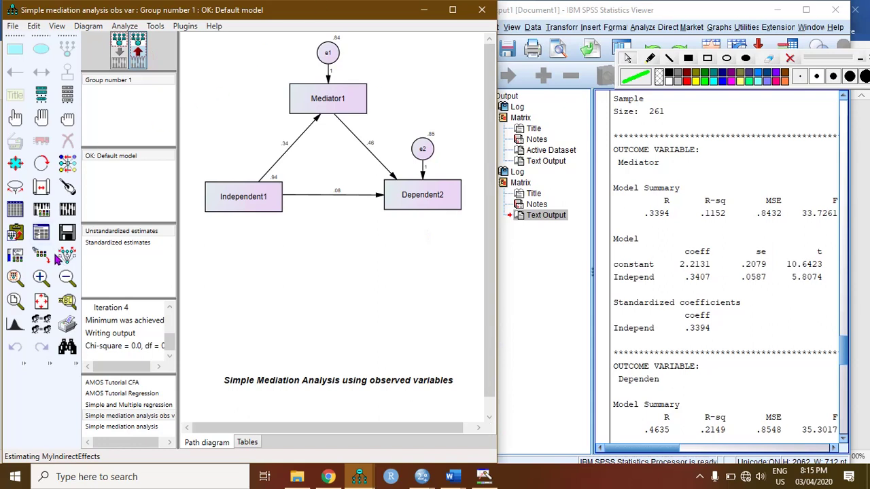
pyautogui.click(40, 277)
pyautogui.click(40, 277)
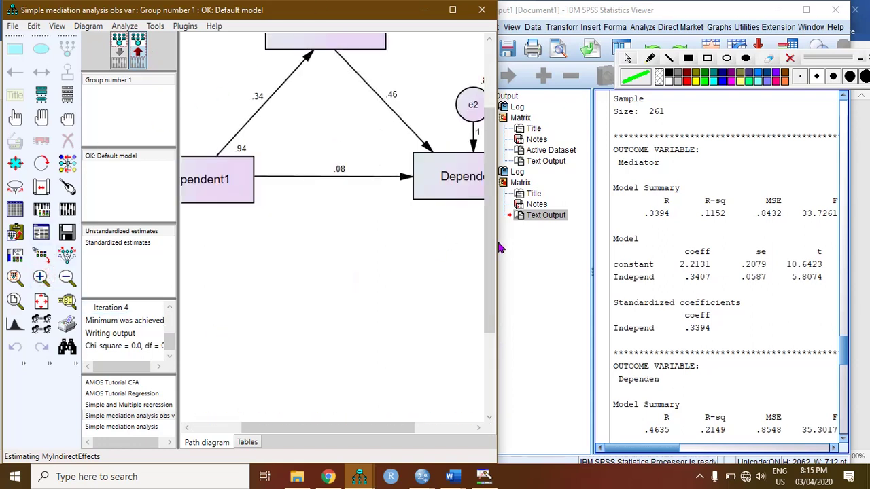
pyautogui.moveTo(271, 428); pyautogui.dragTo(250, 428)
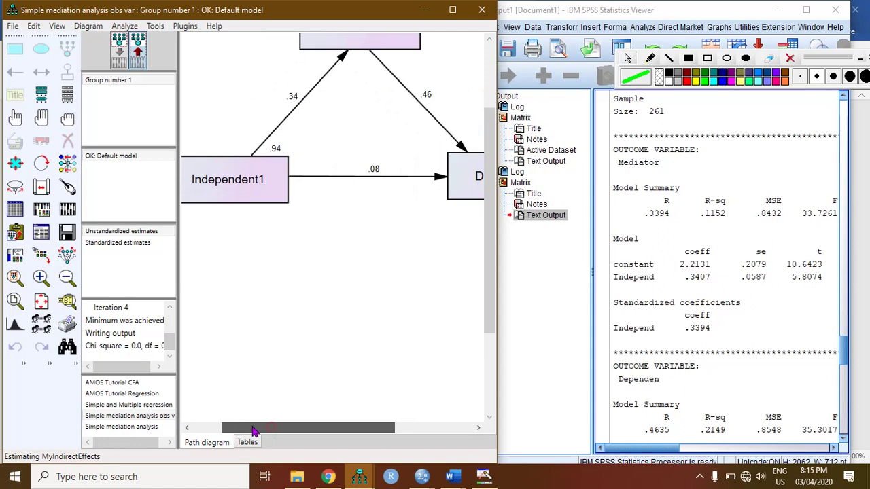
pyautogui.moveTo(489, 258); pyautogui.dragTo(489, 213)
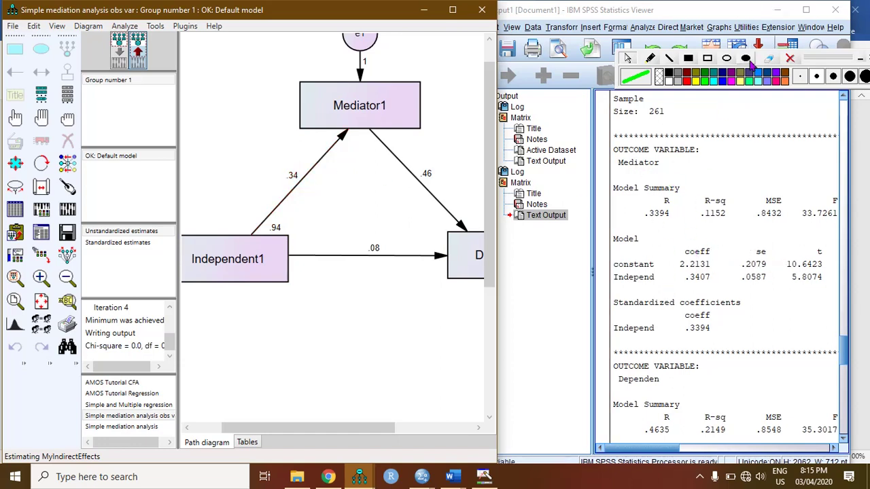
# Mark in red the Independ coefficient for the Mediator outcome and circle the matching Independent1 to Mediator1 estimate in Amos
pyautogui.click(687, 81)
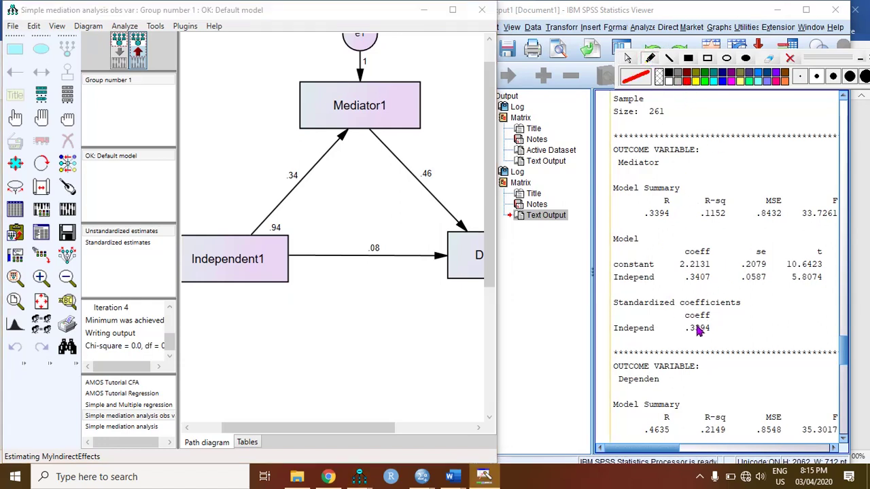
pyautogui.click(685, 317)
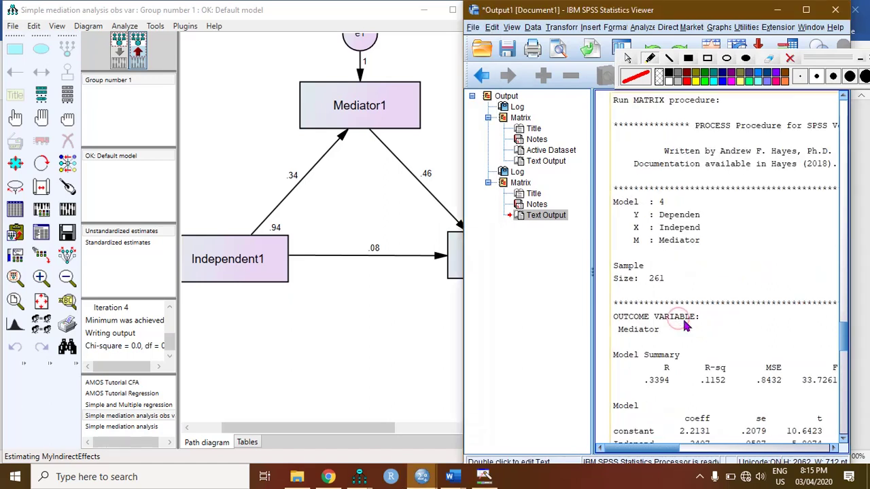
pyautogui.scroll(-3, 836, 341)
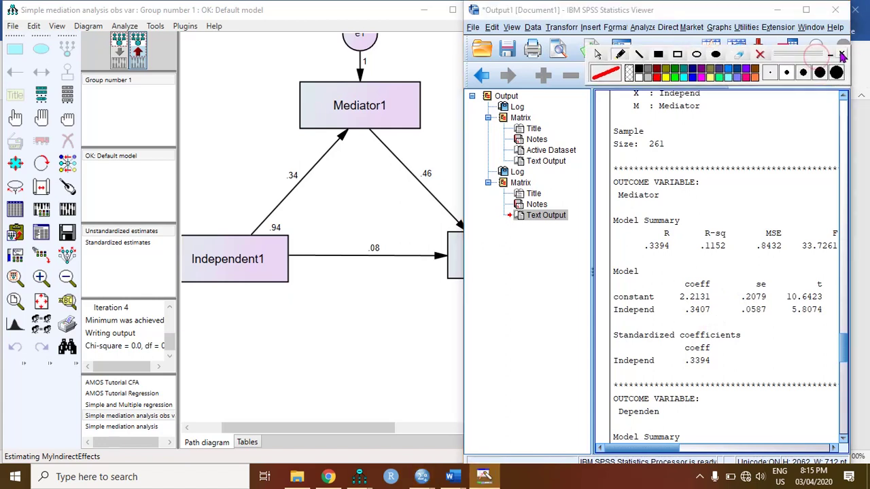
pyautogui.click(840, 60)
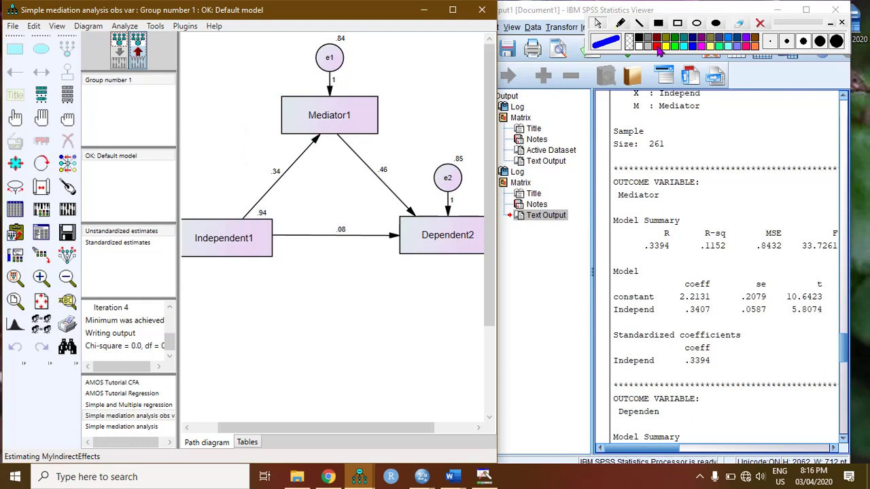
pyautogui.click(656, 46)
pyautogui.click(620, 23)
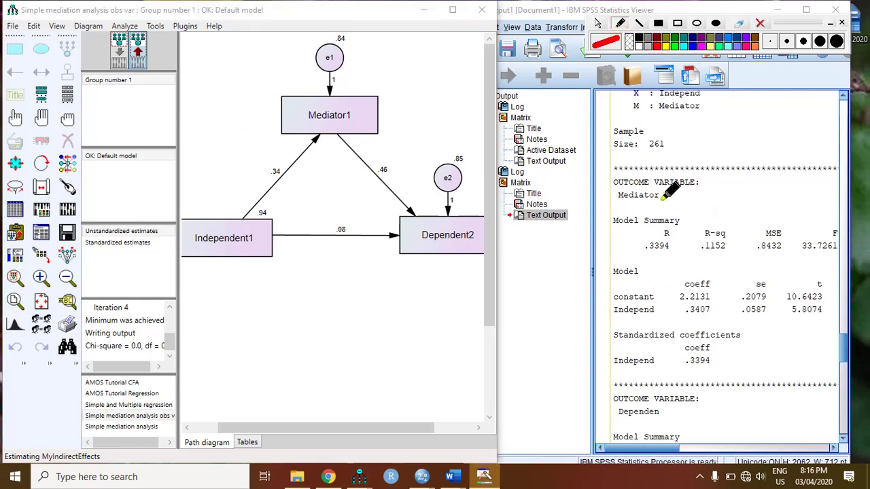
pyautogui.moveTo(661, 308)
pyautogui.mouseDown()
pyautogui.moveTo(683, 193)
pyautogui.moveTo(666, 192)
pyautogui.mouseUp()
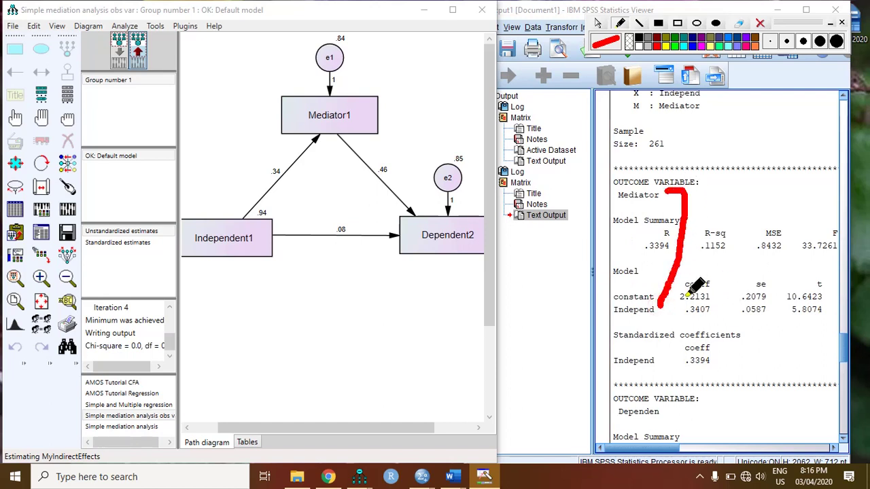
pyautogui.moveTo(688, 295)
pyautogui.mouseDown()
pyautogui.moveTo(678, 307)
pyautogui.moveTo(713, 318)
pyautogui.moveTo(722, 298)
pyautogui.moveTo(689, 294)
pyautogui.mouseUp()
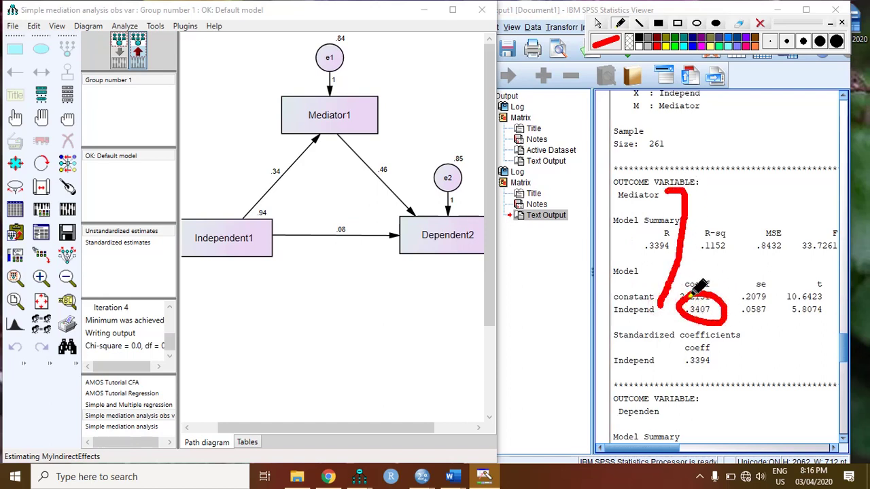
pyautogui.moveTo(272, 156)
pyautogui.mouseDown()
pyautogui.moveTo(262, 175)
pyautogui.moveTo(297, 185)
pyautogui.moveTo(280, 155)
pyautogui.moveTo(266, 160)
pyautogui.mouseUp()
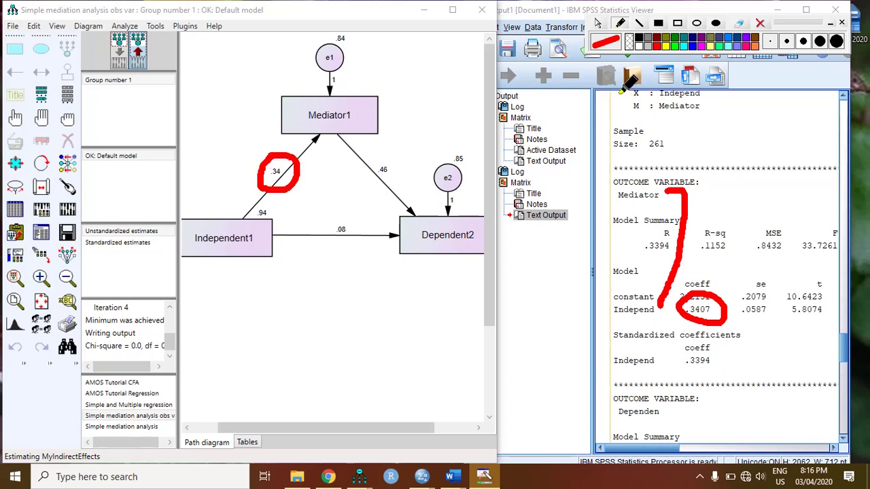
# Check the p-value and confidence limits of the Independ coefficient for the Mediator outcome, and clear the red marks
pyautogui.click(598, 23)
pyautogui.moveTo(663, 447); pyautogui.dragTo(716, 451)
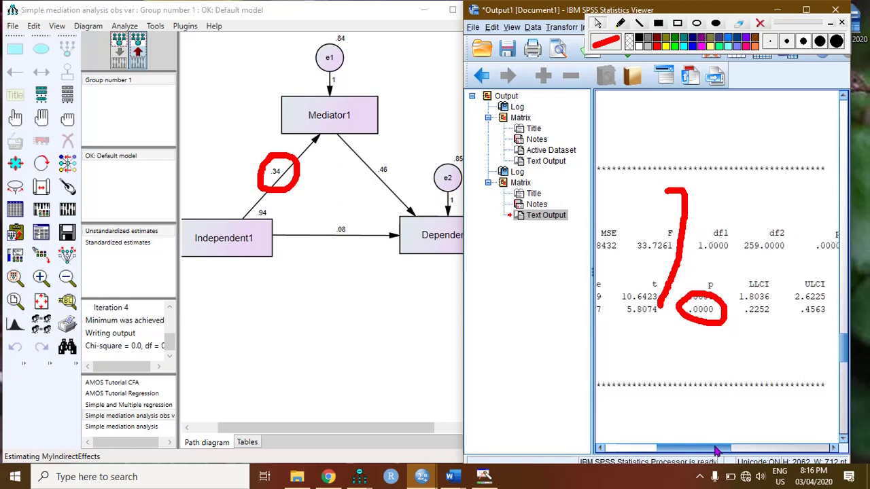
pyautogui.moveTo(716, 451); pyautogui.dragTo(712, 450)
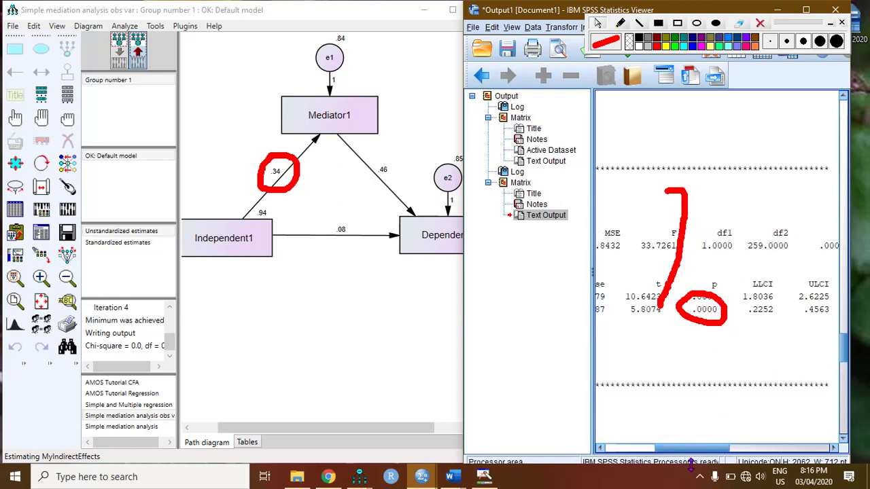
pyautogui.moveTo(696, 450); pyautogui.dragTo(648, 452)
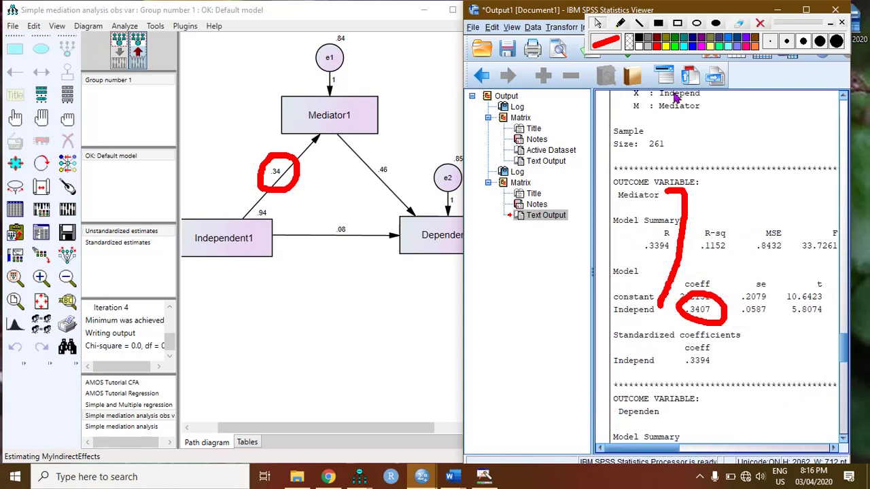
pyautogui.click(759, 23)
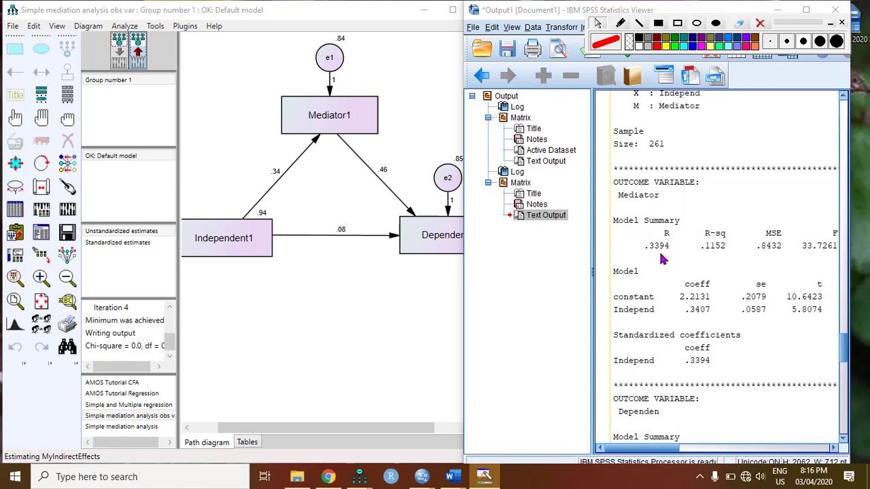
# Show standardized estimates in Amos, link the Mediator's R-squared and Independ coefficient to their diagram values in magenta, and clear the marks
pyautogui.click(127, 244)
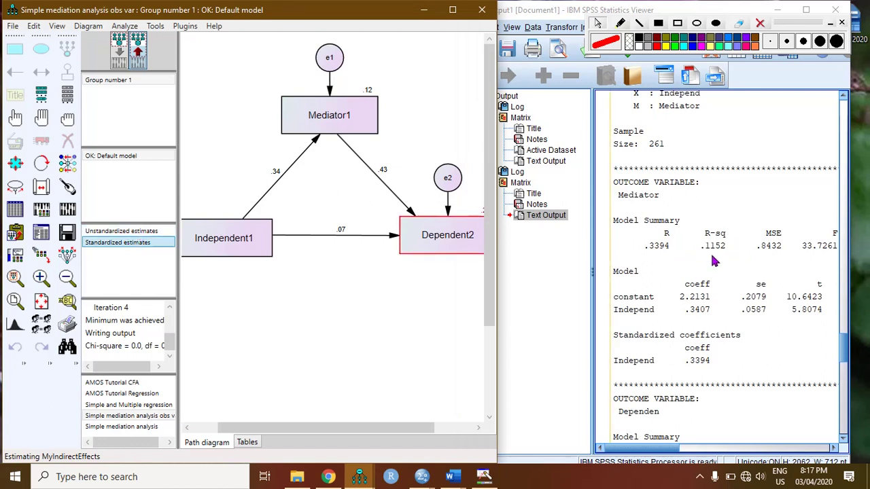
pyautogui.click(702, 46)
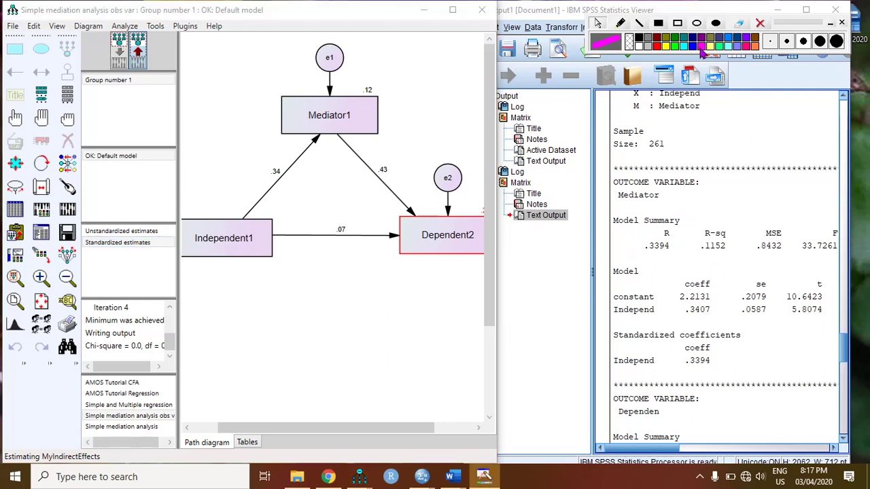
pyautogui.click(620, 24)
pyautogui.moveTo(713, 216)
pyautogui.mouseDown()
pyautogui.moveTo(700, 228)
pyautogui.moveTo(702, 255)
pyautogui.moveTo(740, 258)
pyautogui.moveTo(734, 216)
pyautogui.moveTo(711, 216)
pyautogui.mouseUp()
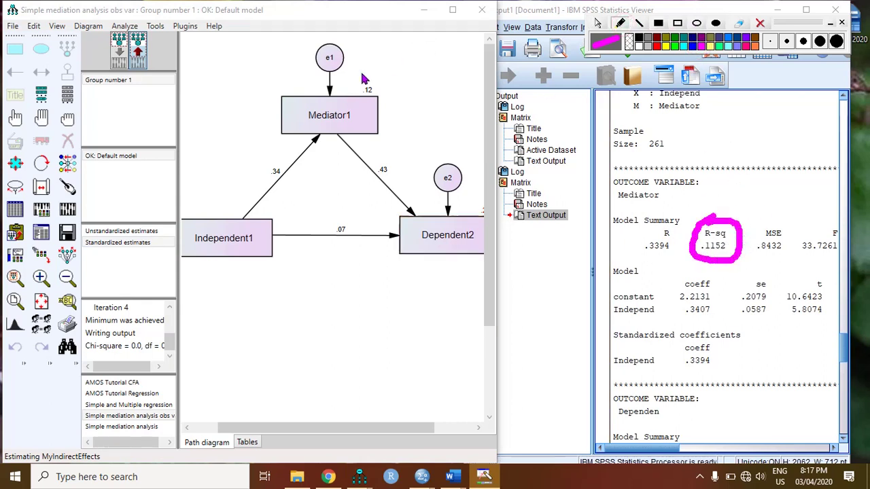
pyautogui.moveTo(359, 77)
pyautogui.mouseDown()
pyautogui.moveTo(359, 92)
pyautogui.moveTo(389, 102)
pyautogui.moveTo(403, 71)
pyautogui.moveTo(371, 61)
pyautogui.moveTo(359, 74)
pyautogui.moveTo(594, 187)
pyautogui.moveTo(690, 219)
pyautogui.mouseUp()
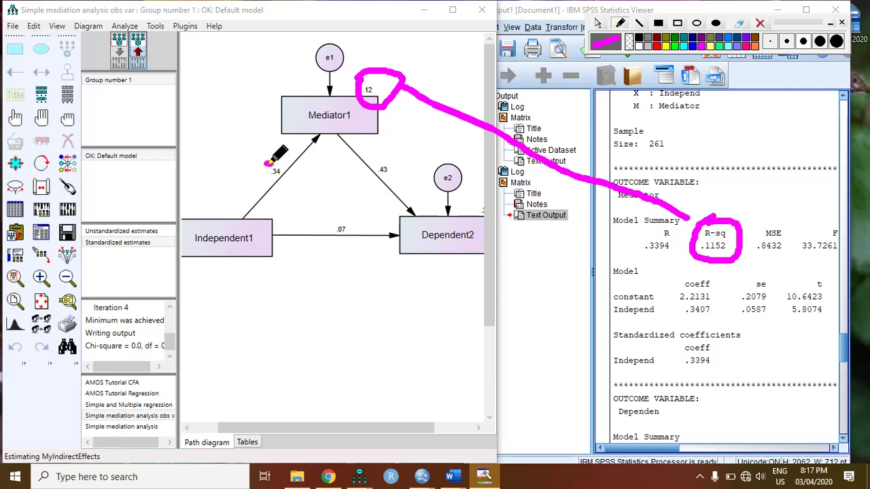
pyautogui.moveTo(273, 166)
pyautogui.mouseDown()
pyautogui.moveTo(261, 191)
pyautogui.moveTo(294, 167)
pyautogui.moveTo(272, 155)
pyautogui.moveTo(250, 175)
pyautogui.moveTo(433, 323)
pyautogui.moveTo(680, 317)
pyautogui.moveTo(713, 293)
pyautogui.moveTo(679, 312)
pyautogui.moveTo(722, 307)
pyautogui.moveTo(711, 299)
pyautogui.mouseUp()
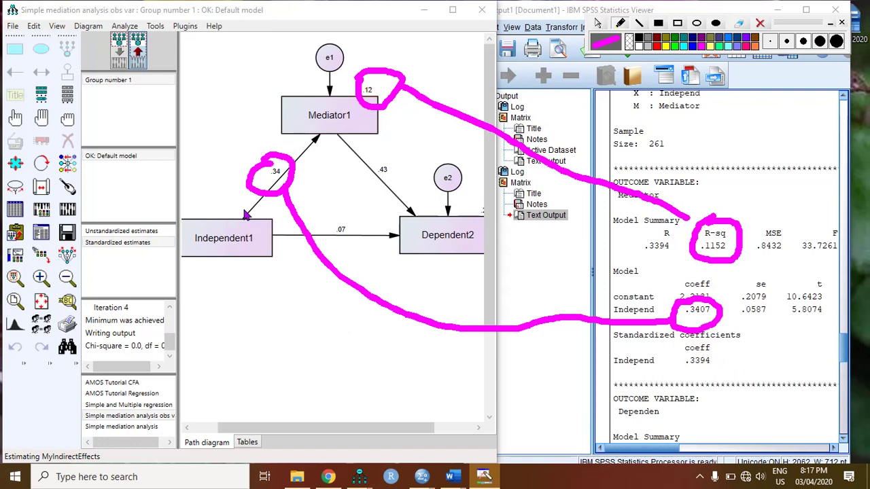
pyautogui.click(761, 24)
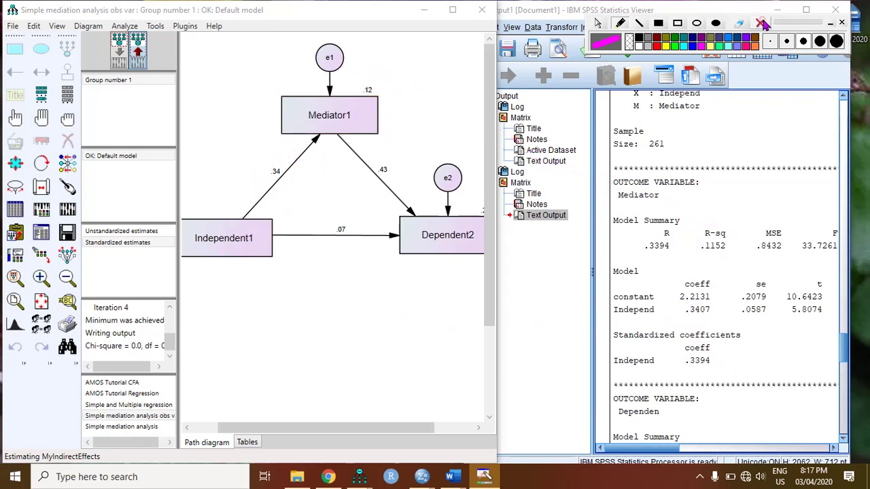
# Enlarge the SPSS output viewer to full size and examine the model summary and coefficients for the Dependen outcome
pyautogui.rightClick(795, 309)
pyautogui.moveTo(644, 449); pyautogui.dragTo(679, 449)
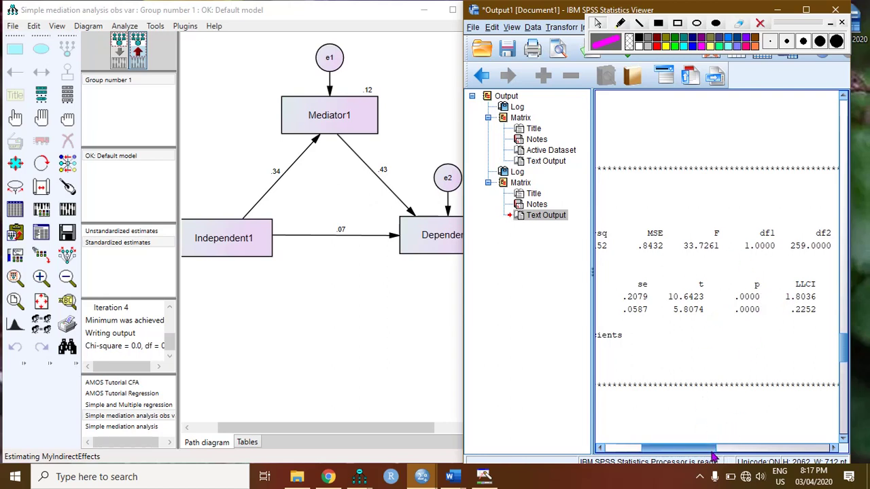
pyautogui.moveTo(711, 447); pyautogui.dragTo(685, 449)
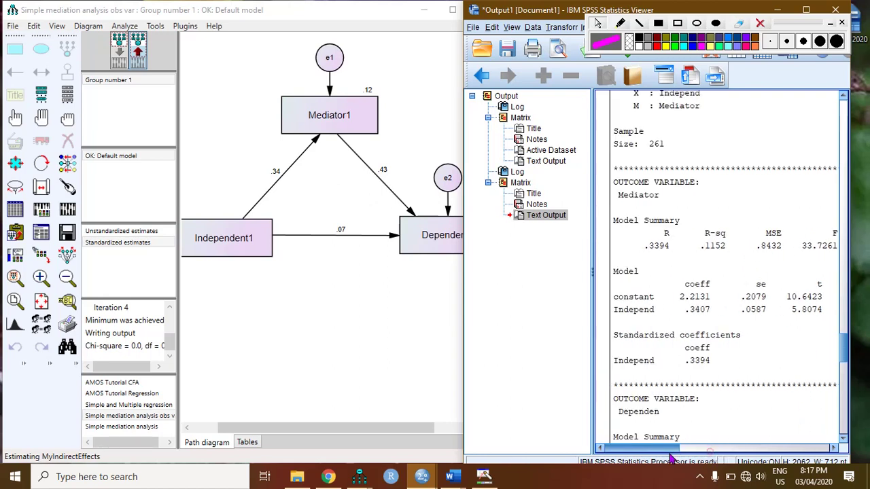
pyautogui.moveTo(803, 23); pyautogui.dragTo(803, 32)
pyautogui.click(805, 12)
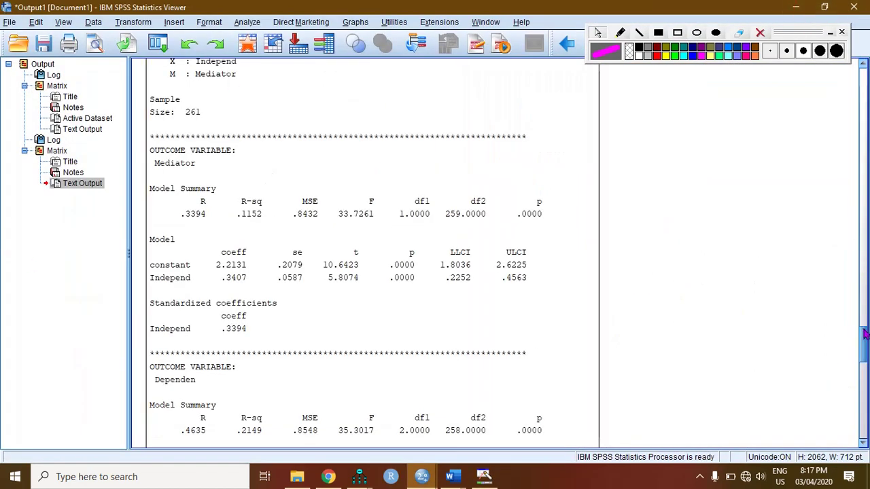
pyautogui.moveTo(865, 333); pyautogui.dragTo(865, 356)
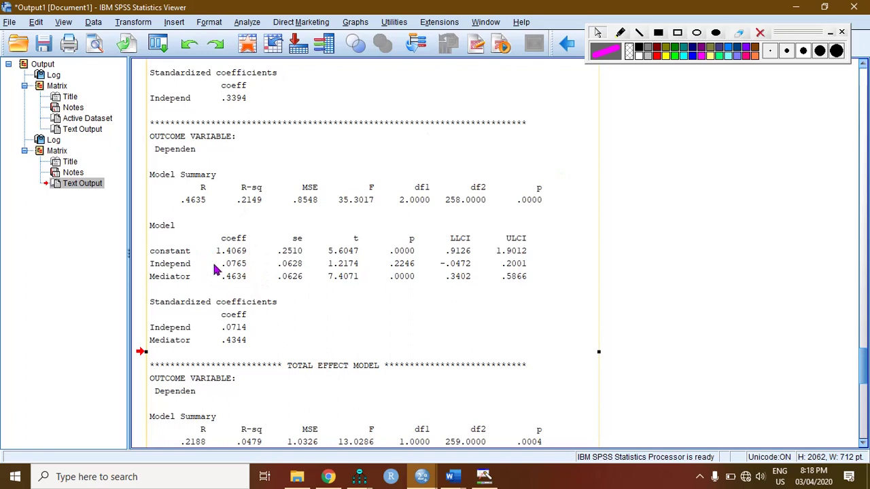
# Return Amos to unstandardized estimates beside the SPSS output, link the direct-effect values for the Dependen outcome in magenta, and clear the marks
pyautogui.click(824, 7)
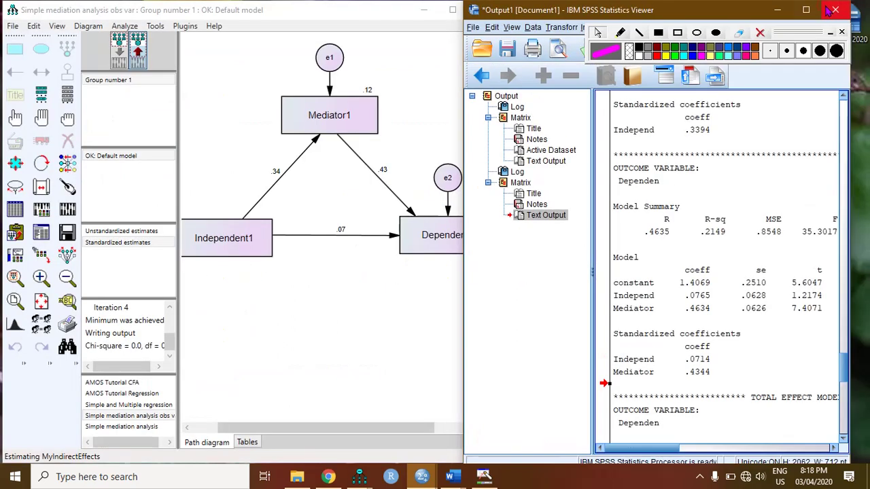
pyautogui.click(143, 234)
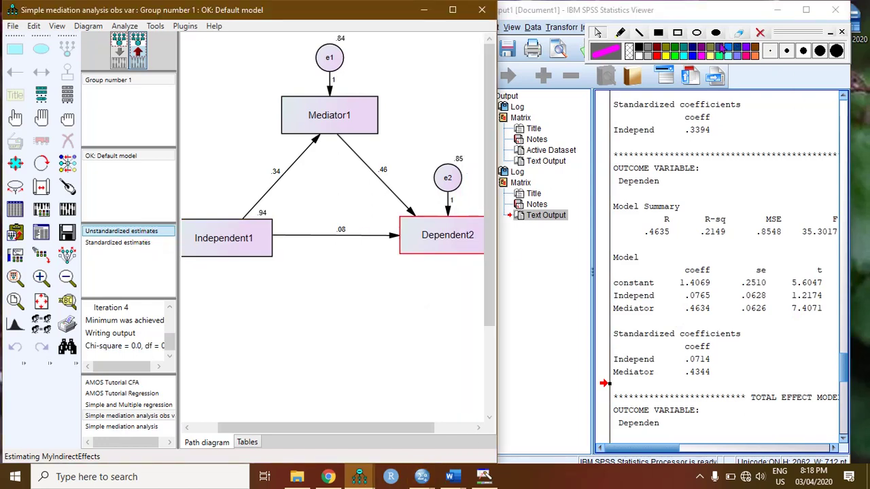
pyautogui.click(707, 58)
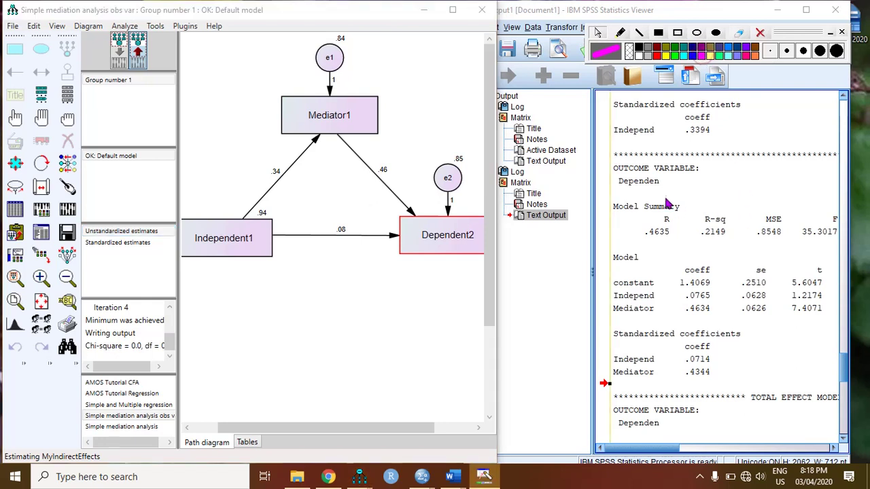
pyautogui.click(620, 33)
pyautogui.moveTo(670, 180)
pyautogui.mouseDown()
pyautogui.moveTo(687, 252)
pyautogui.moveTo(668, 294)
pyautogui.moveTo(683, 291)
pyautogui.moveTo(692, 304)
pyautogui.moveTo(729, 297)
pyautogui.moveTo(686, 292)
pyautogui.mouseUp()
pyautogui.moveTo(333, 216)
pyautogui.mouseDown()
pyautogui.moveTo(336, 247)
pyautogui.moveTo(365, 217)
pyautogui.moveTo(345, 213)
pyautogui.moveTo(473, 308)
pyautogui.moveTo(666, 302)
pyautogui.moveTo(688, 291)
pyautogui.mouseUp()
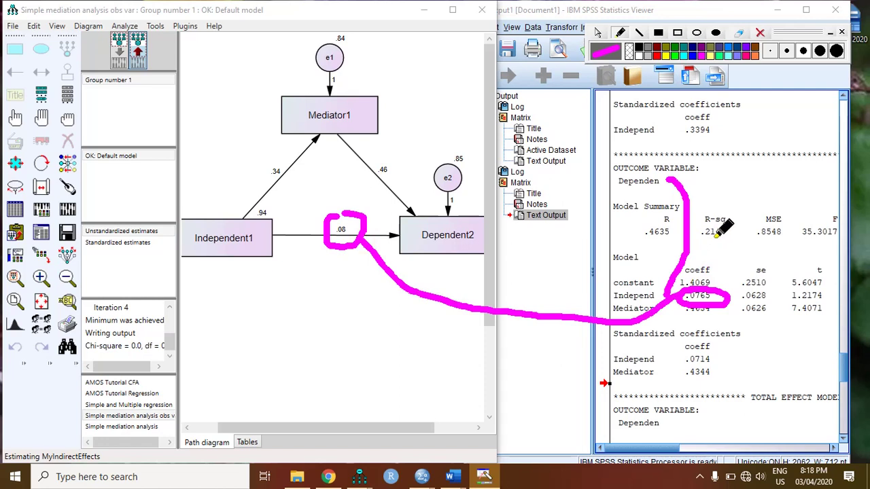
pyautogui.click(760, 33)
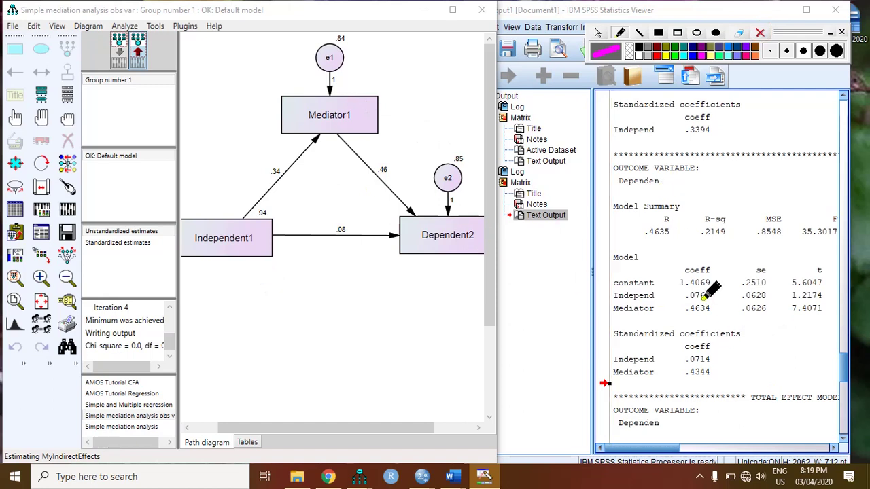
# Link the Mediator coefficient for the Dependen outcome to its Amos path value in magenta, enlarge the SPSS output viewer, and clear the marks
pyautogui.moveTo(703, 298)
pyautogui.mouseDown()
pyautogui.moveTo(674, 321)
pyautogui.moveTo(724, 307)
pyautogui.moveTo(709, 295)
pyautogui.mouseUp()
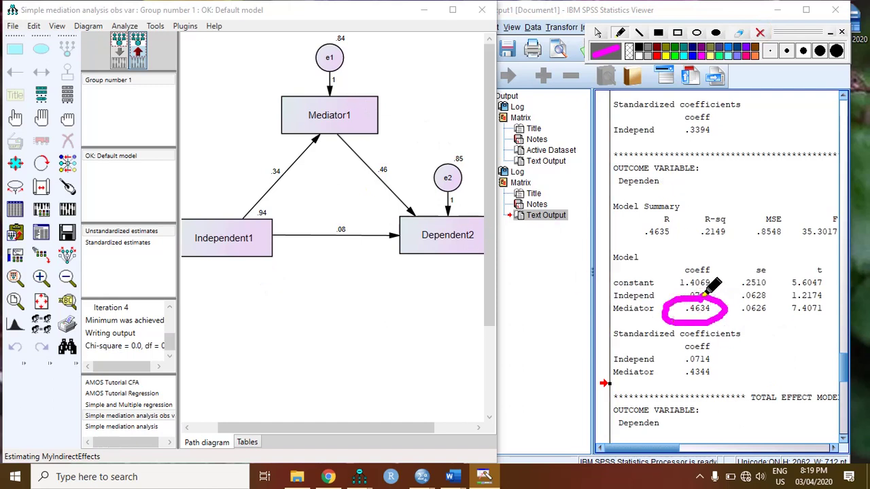
pyautogui.moveTo(669, 325)
pyautogui.mouseDown()
pyautogui.moveTo(446, 294)
pyautogui.moveTo(400, 182)
pyautogui.moveTo(400, 150)
pyautogui.moveTo(378, 148)
pyautogui.moveTo(401, 186)
pyautogui.moveTo(403, 148)
pyautogui.moveTo(389, 145)
pyautogui.mouseUp()
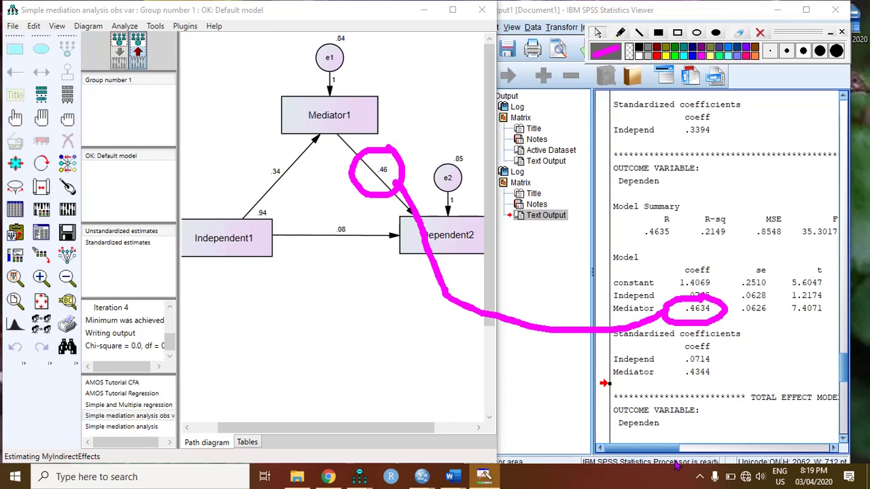
pyautogui.moveTo(677, 449)
pyautogui.mouseDown()
pyautogui.moveTo(688, 449)
pyautogui.moveTo(668, 448)
pyautogui.mouseUp()
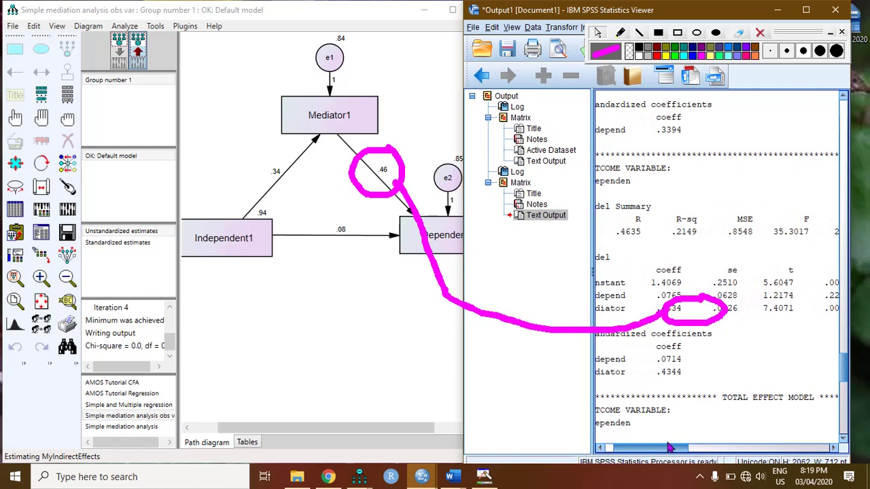
pyautogui.click(807, 10)
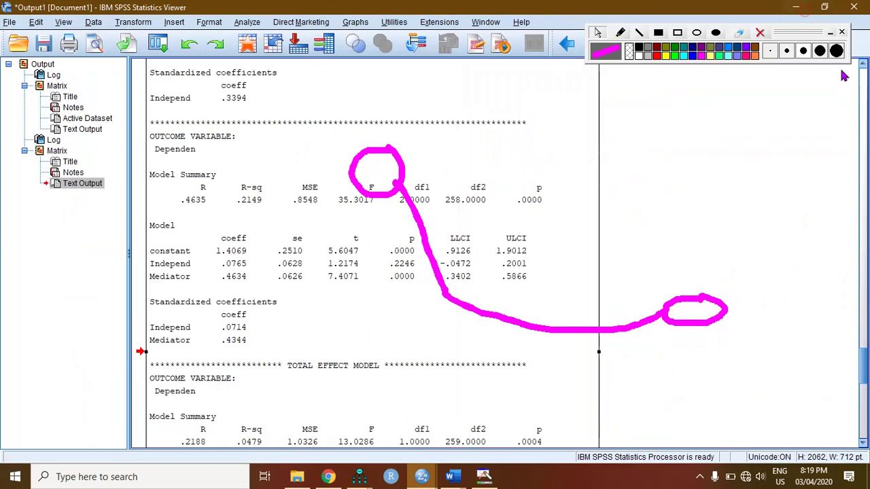
pyautogui.click(760, 33)
# Circle the total effect of X on Y in green in the PROCESS effects section, and clear the mark
pyautogui.moveTo(864, 354); pyautogui.dragTo(866, 388)
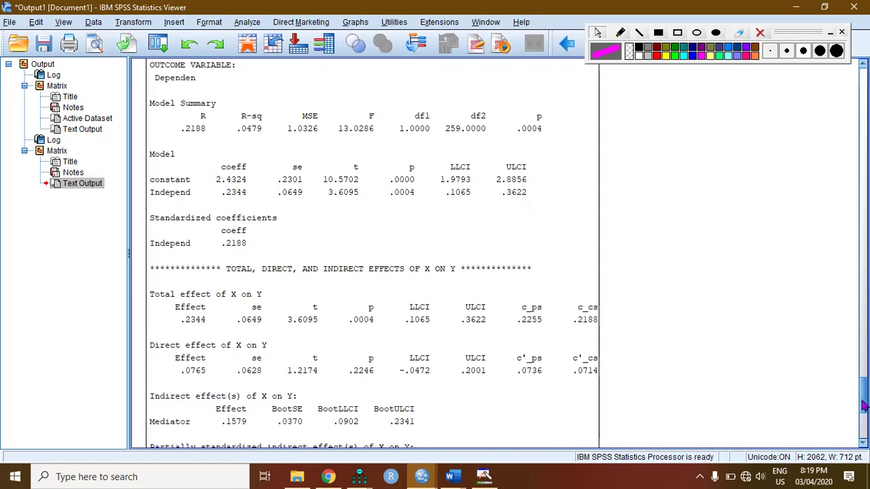
pyautogui.moveTo(865, 406); pyautogui.dragTo(866, 422)
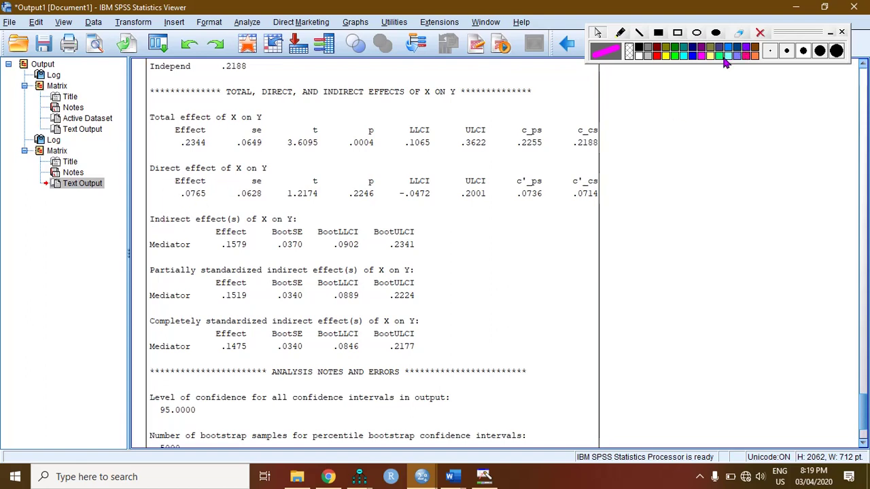
pyautogui.click(720, 56)
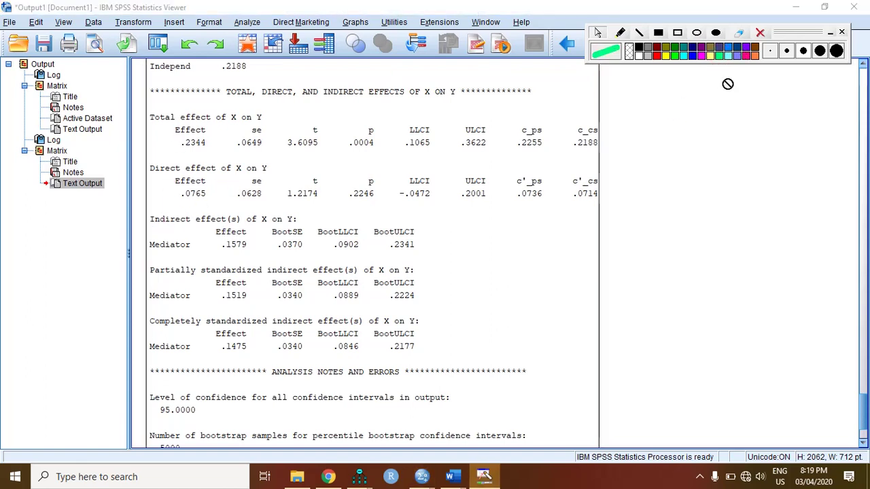
pyautogui.click(620, 33)
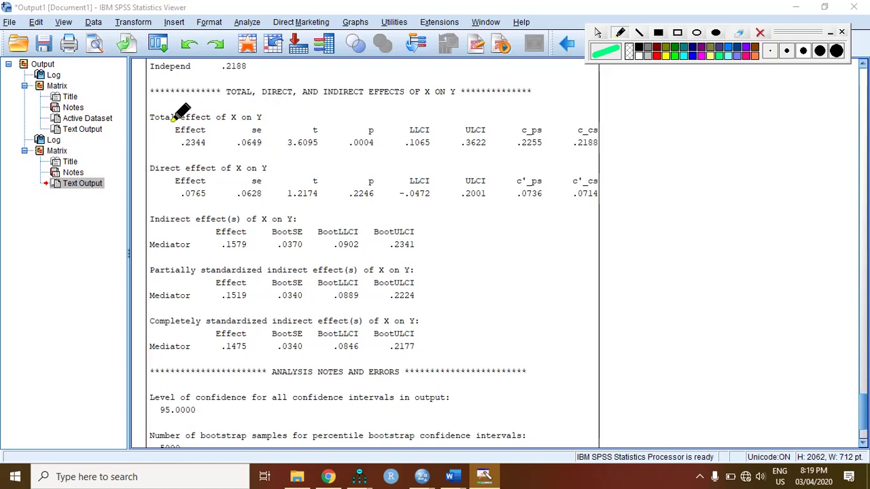
pyautogui.moveTo(178, 121)
pyautogui.mouseDown()
pyautogui.moveTo(161, 154)
pyautogui.moveTo(215, 143)
pyautogui.moveTo(190, 114)
pyautogui.mouseUp()
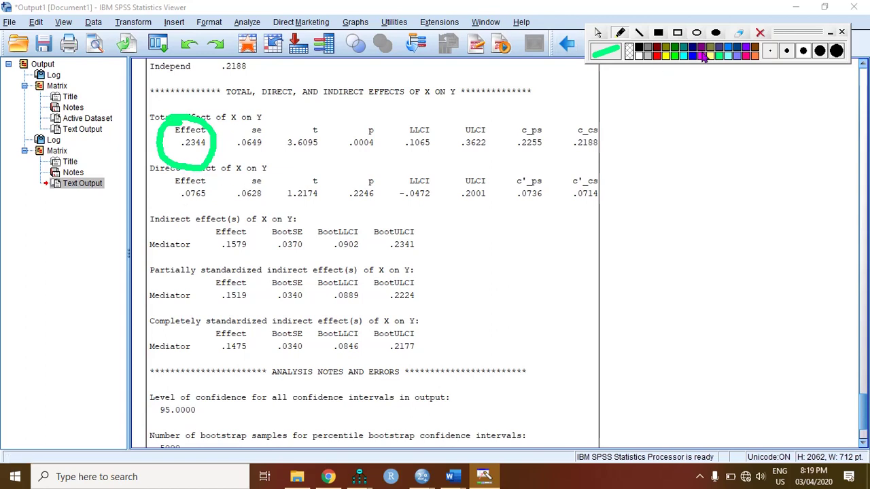
pyautogui.click(762, 33)
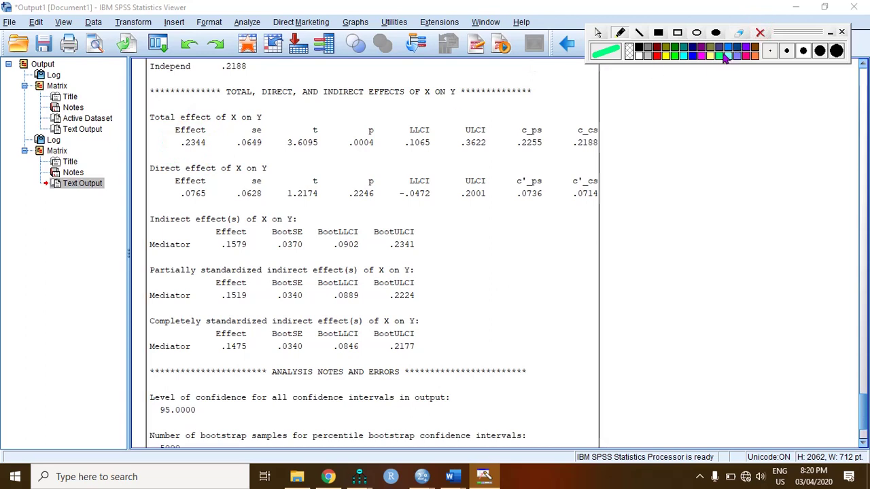
# Underline the direct effect of X on Y and its heading in violet
pyautogui.click(738, 57)
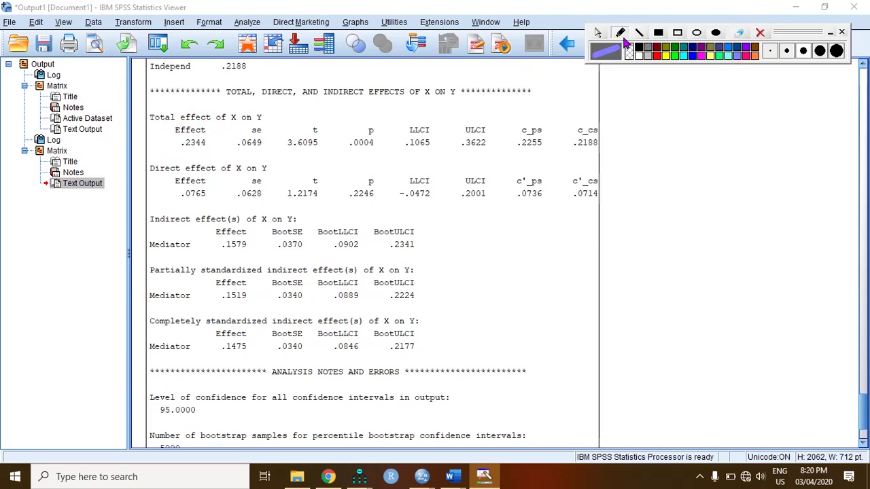
pyautogui.moveTo(203, 202); pyautogui.dragTo(214, 201)
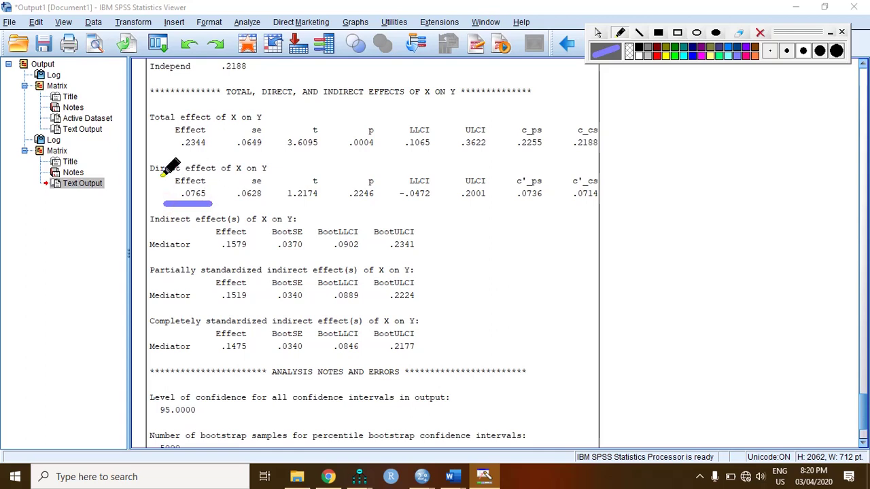
pyautogui.moveTo(155, 175); pyautogui.dragTo(209, 176)
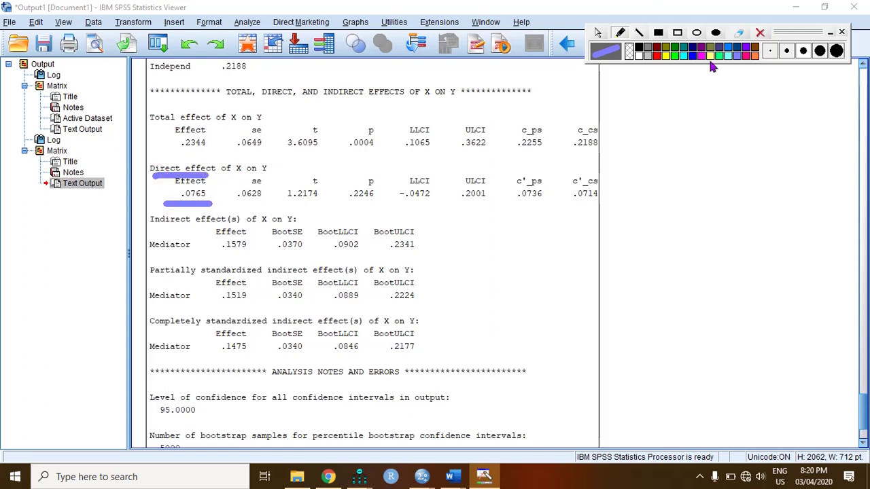
# Underline the total effect and its heading in magenta, and the indirect effect and its heading in pink
pyautogui.click(703, 55)
pyautogui.moveTo(158, 120); pyautogui.dragTo(215, 122)
pyautogui.moveTo(178, 151); pyautogui.dragTo(212, 151)
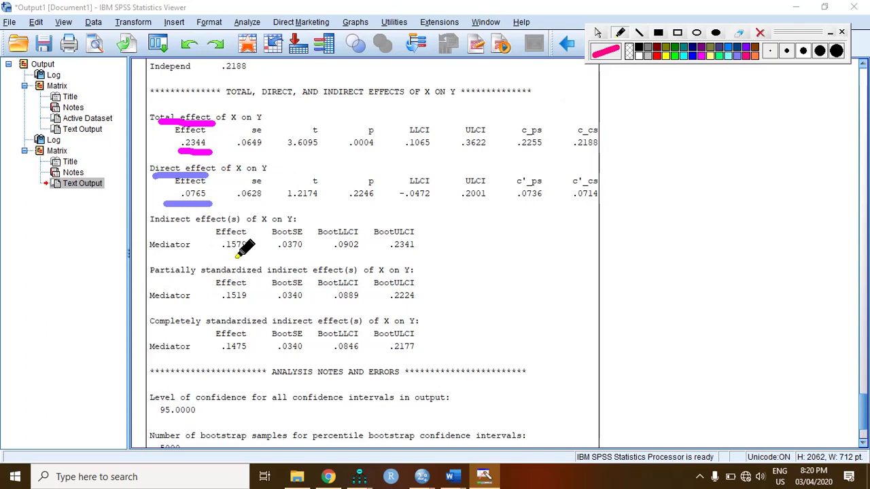
pyautogui.moveTo(211, 257); pyautogui.dragTo(257, 254)
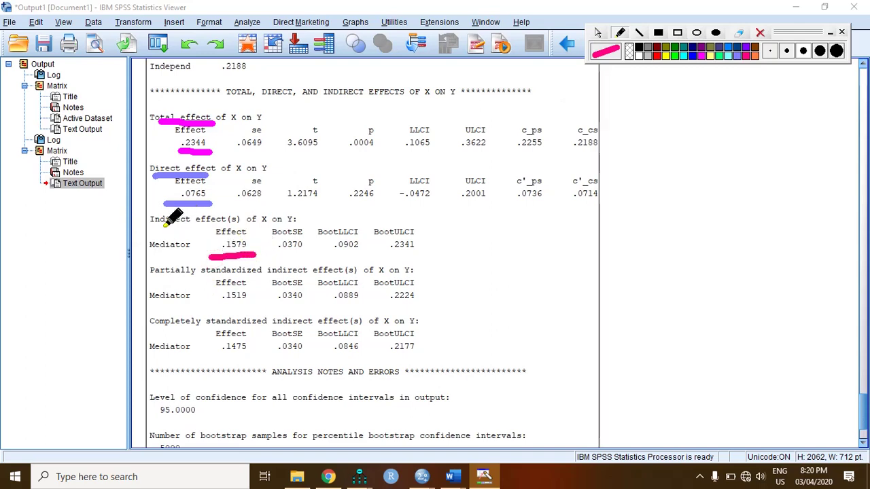
pyautogui.moveTo(156, 229); pyautogui.dragTo(208, 228)
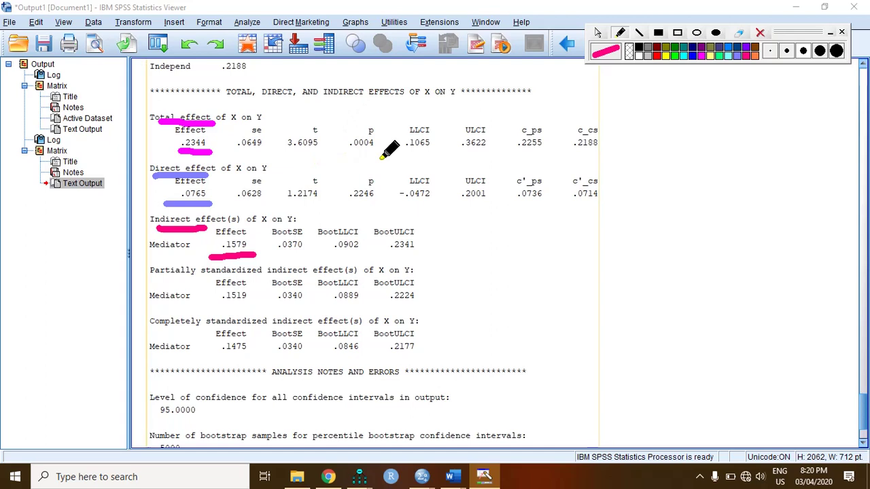
# Circle the p-values of the total and direct effects and the bootstrap confidence limits of the indirect effect in pink
pyautogui.moveTo(350, 121)
pyautogui.mouseDown()
pyautogui.moveTo(356, 163)
pyautogui.moveTo(370, 106)
pyautogui.moveTo(327, 125)
pyautogui.mouseUp()
pyautogui.moveTo(342, 180)
pyautogui.mouseDown()
pyautogui.moveTo(344, 197)
pyautogui.moveTo(396, 167)
pyautogui.moveTo(344, 170)
pyautogui.mouseUp()
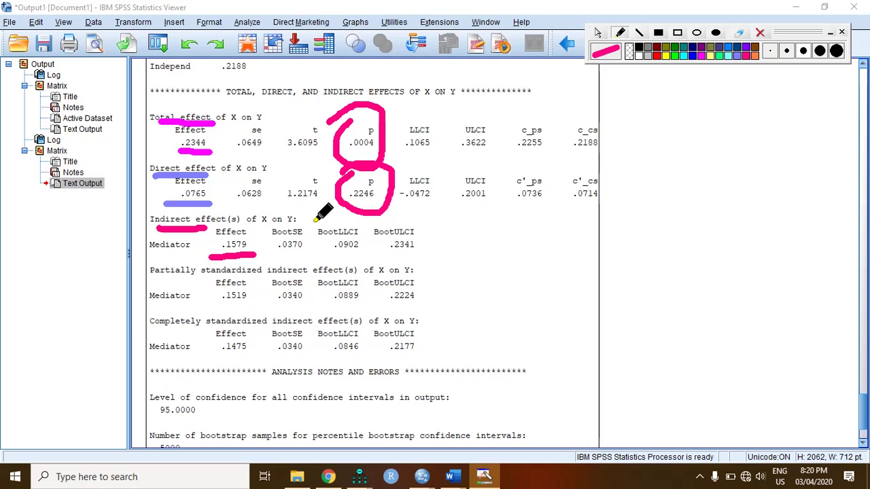
pyautogui.moveTo(315, 219)
pyautogui.mouseDown()
pyautogui.moveTo(312, 235)
pyautogui.moveTo(329, 258)
pyautogui.moveTo(418, 262)
pyautogui.moveTo(431, 204)
pyautogui.moveTo(311, 219)
pyautogui.mouseUp()
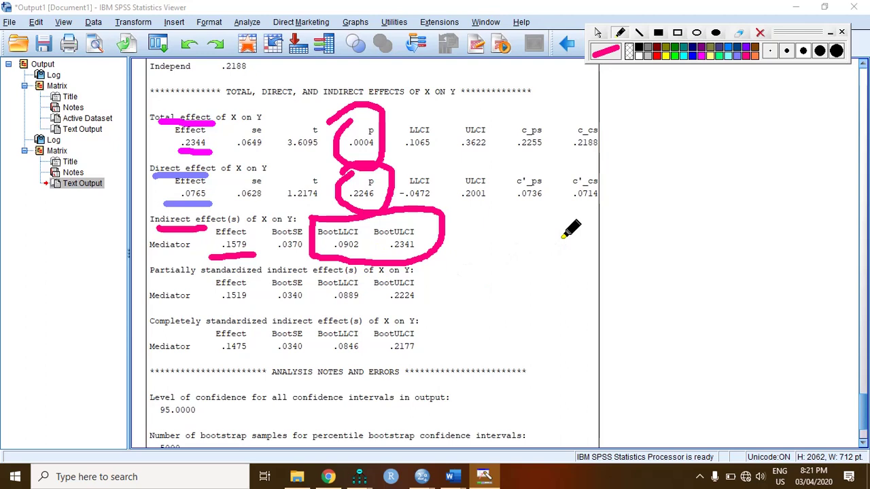
# Write "> 0", "< 0" and "sig" beside the indirect effect's bootstrap limits, and clear all the marks
pyautogui.moveTo(565, 227)
pyautogui.mouseDown()
pyautogui.moveTo(557, 238)
pyautogui.moveTo(583, 232)
pyautogui.mouseUp()
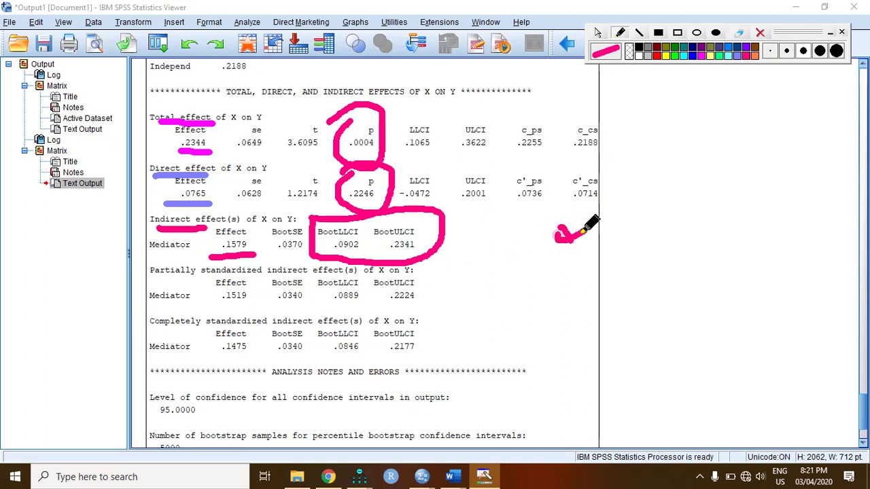
pyautogui.moveTo(581, 275); pyautogui.dragTo(559, 280)
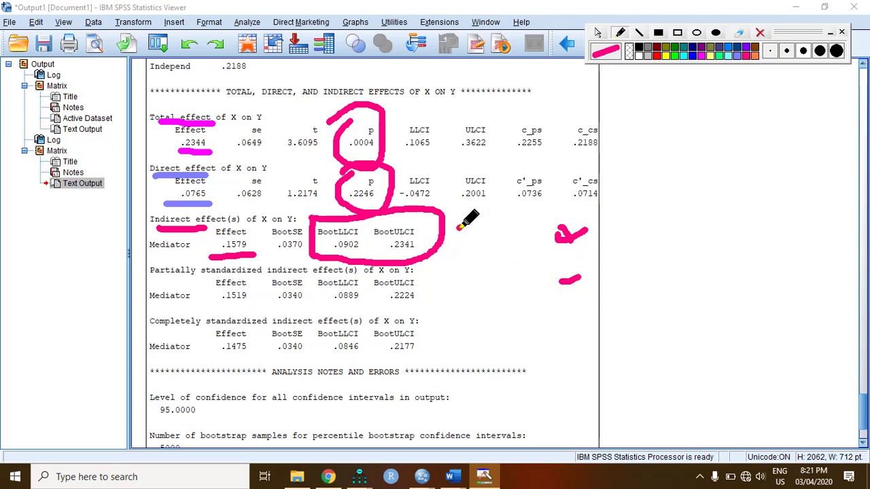
pyautogui.moveTo(459, 229)
pyautogui.mouseDown()
pyautogui.moveTo(481, 239)
pyautogui.moveTo(446, 257)
pyautogui.mouseUp()
pyautogui.moveTo(487, 234)
pyautogui.mouseDown()
pyautogui.moveTo(498, 243)
pyautogui.moveTo(494, 233)
pyautogui.mouseUp()
pyautogui.moveTo(476, 265)
pyautogui.mouseDown()
pyautogui.moveTo(453, 292)
pyautogui.moveTo(486, 295)
pyautogui.mouseUp()
pyautogui.moveTo(507, 266)
pyautogui.mouseDown()
pyautogui.moveTo(504, 284)
pyautogui.moveTo(512, 261)
pyautogui.mouseUp()
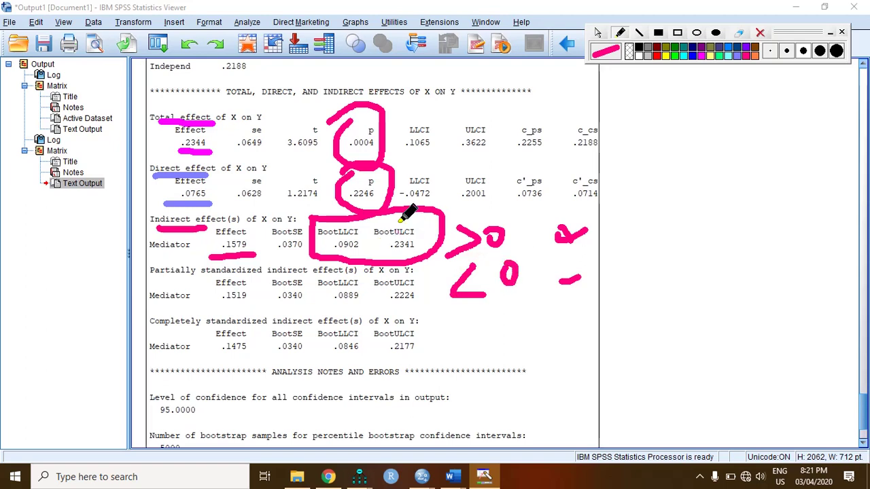
pyautogui.moveTo(557, 172)
pyautogui.mouseDown()
pyautogui.moveTo(571, 192)
pyautogui.moveTo(556, 200)
pyautogui.moveTo(577, 193)
pyautogui.mouseUp()
pyautogui.click(575, 170)
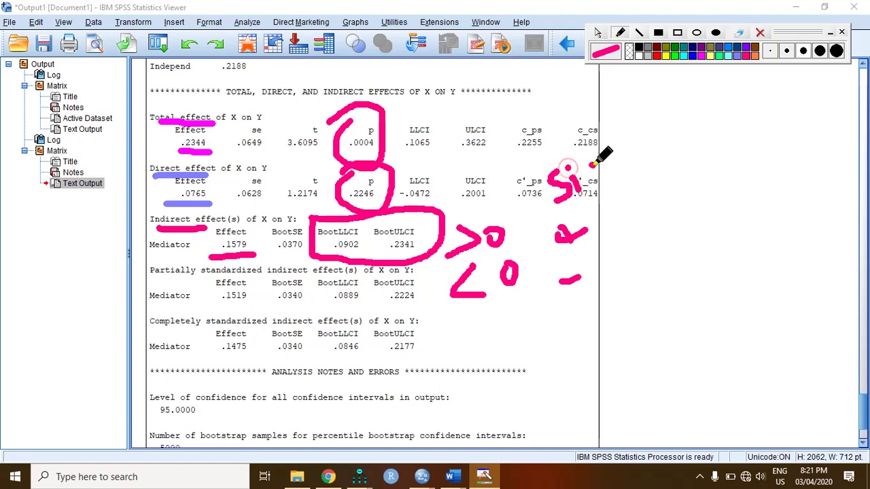
pyautogui.moveTo(593, 164)
pyautogui.mouseDown()
pyautogui.moveTo(606, 151)
pyautogui.moveTo(618, 195)
pyautogui.moveTo(612, 214)
pyautogui.mouseUp()
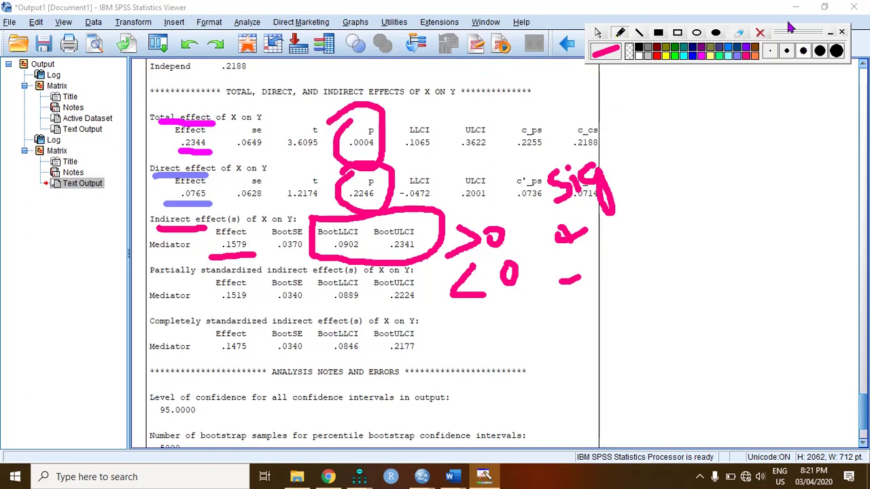
pyautogui.press('Escape')
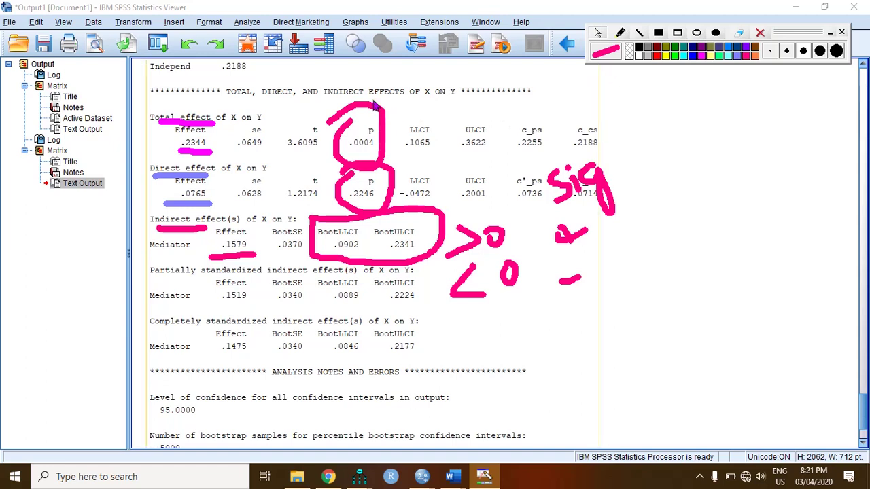
pyautogui.click(760, 34)
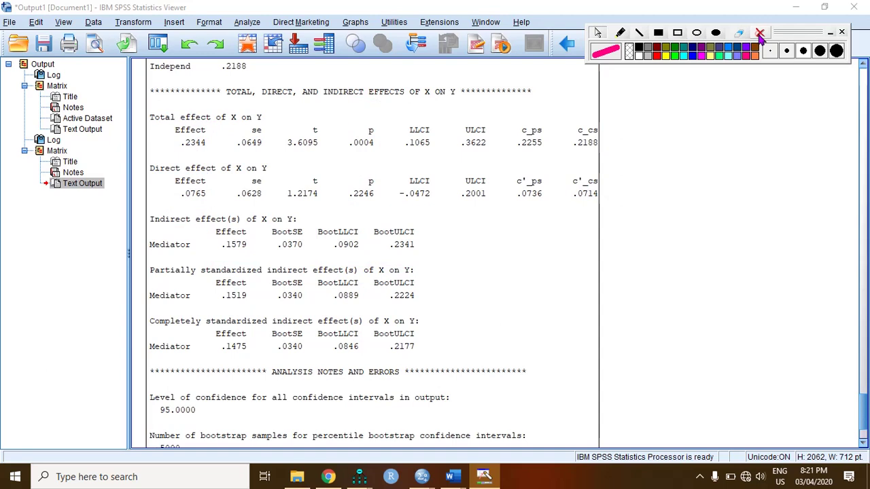
# Restore the SPSS output viewer to its smaller size beside Amos, and switch to the Word document containing the effects comparison table
pyautogui.click(825, 7)
pyautogui.click(41, 234)
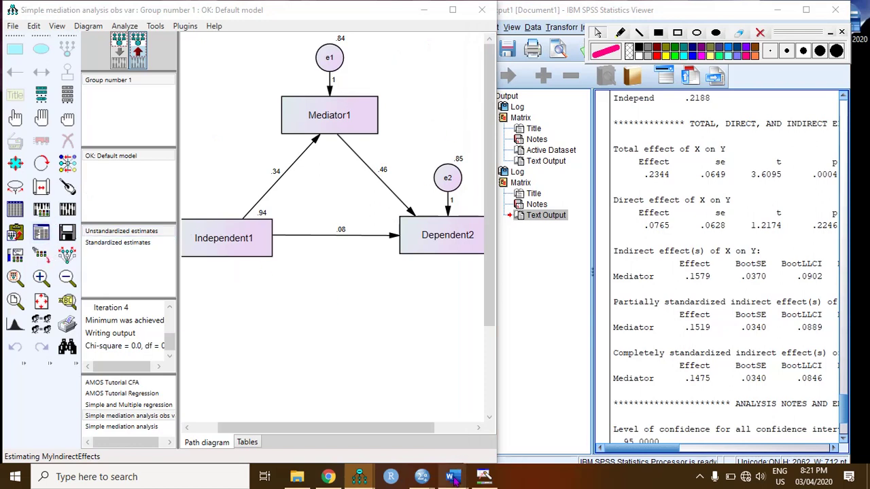
pyautogui.moveTo(453, 478)
pyautogui.click(503, 429)
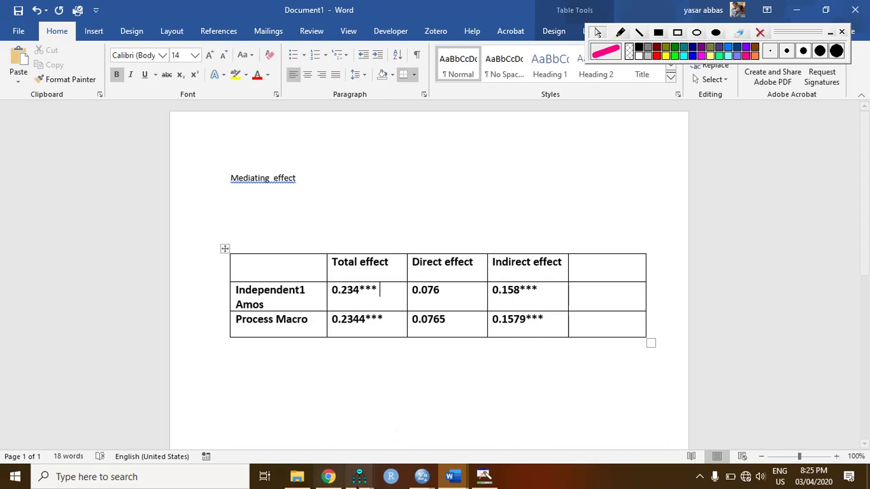
# Switch to the Amos path diagram window and enlarge it to full size
pyautogui.moveTo(360, 476)
pyautogui.click(332, 410)
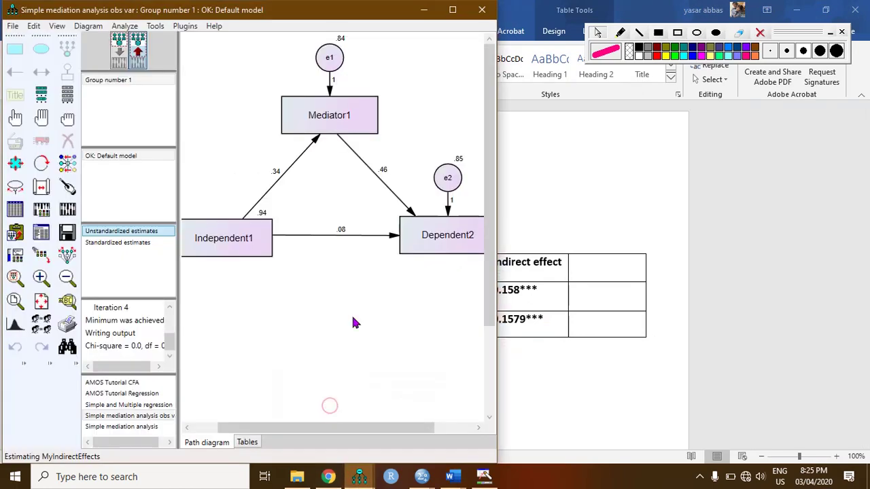
pyautogui.click(452, 10)
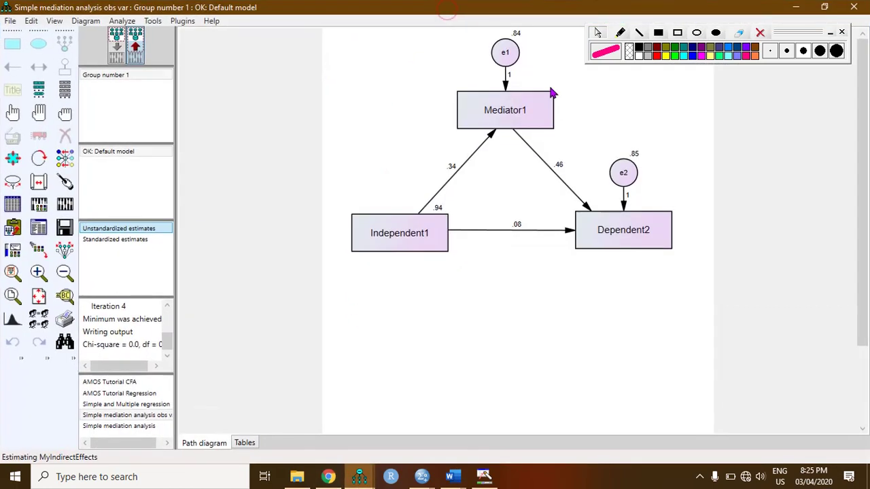